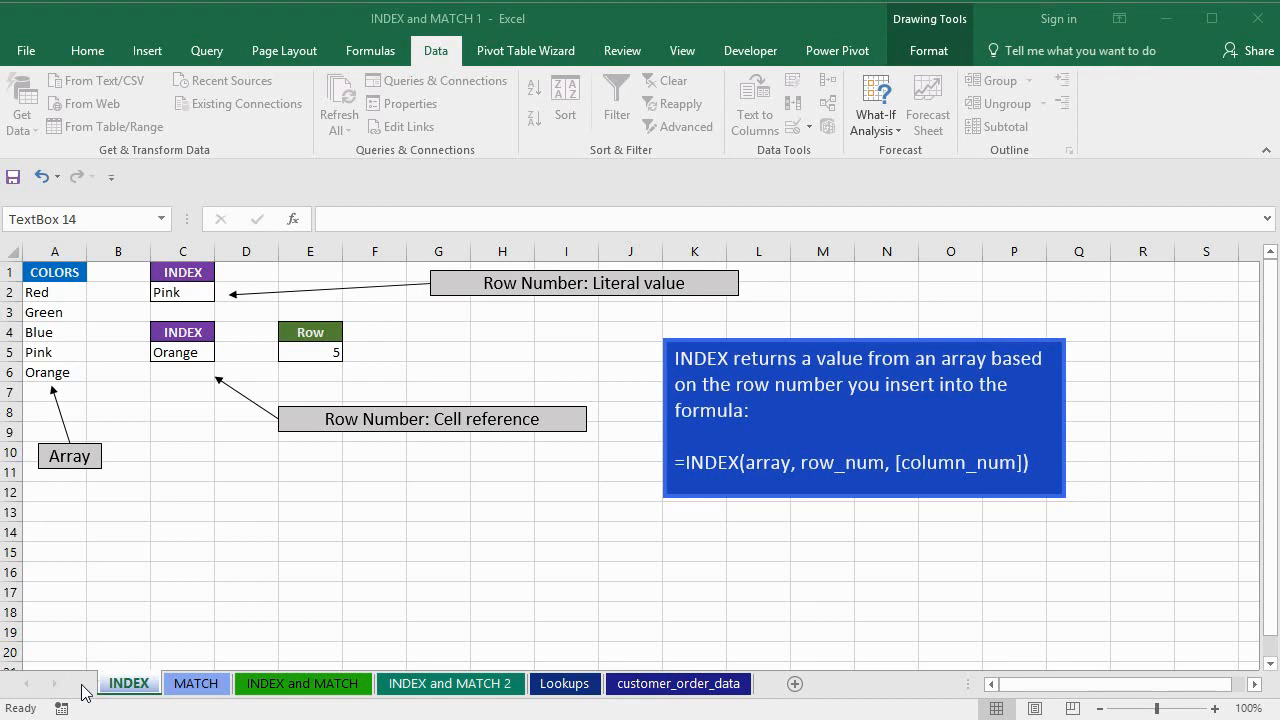
Open the MATCH sheet and examine the MATCH syntax note alongside the COLORS lookup array in A2:A6 and the lookup value in E5.
left_click(197, 683)
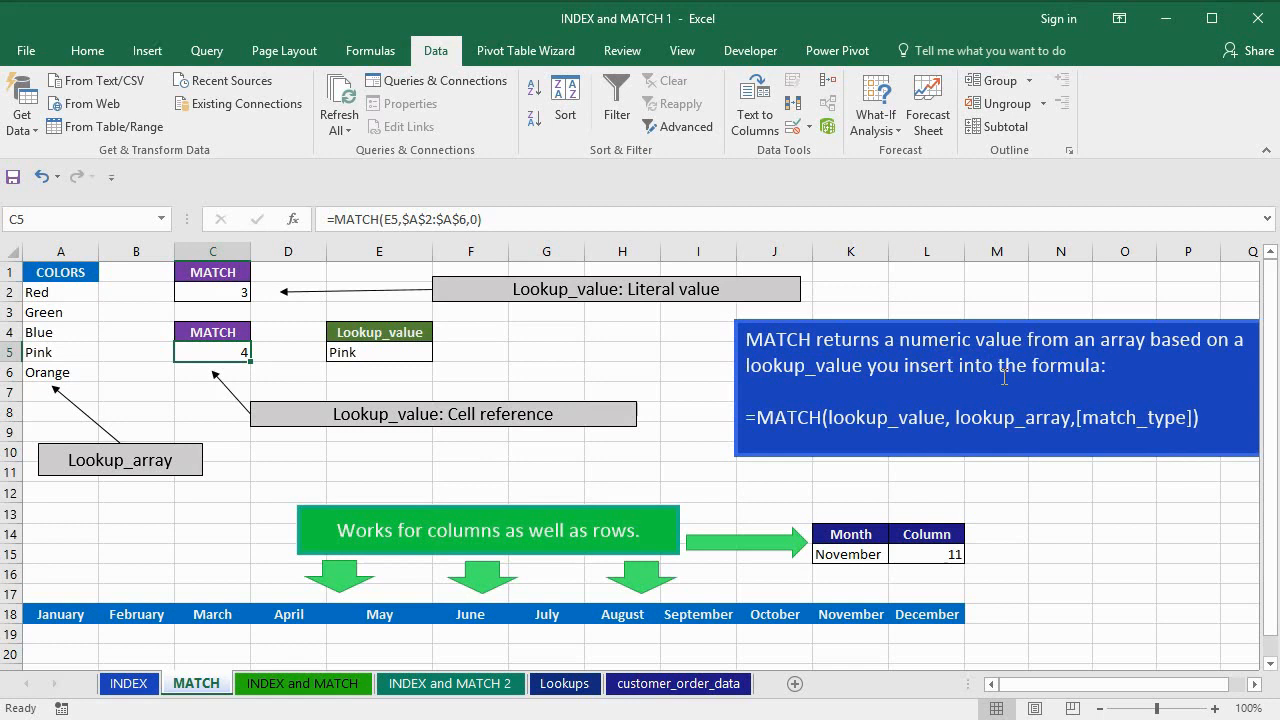
left_click(757, 418)
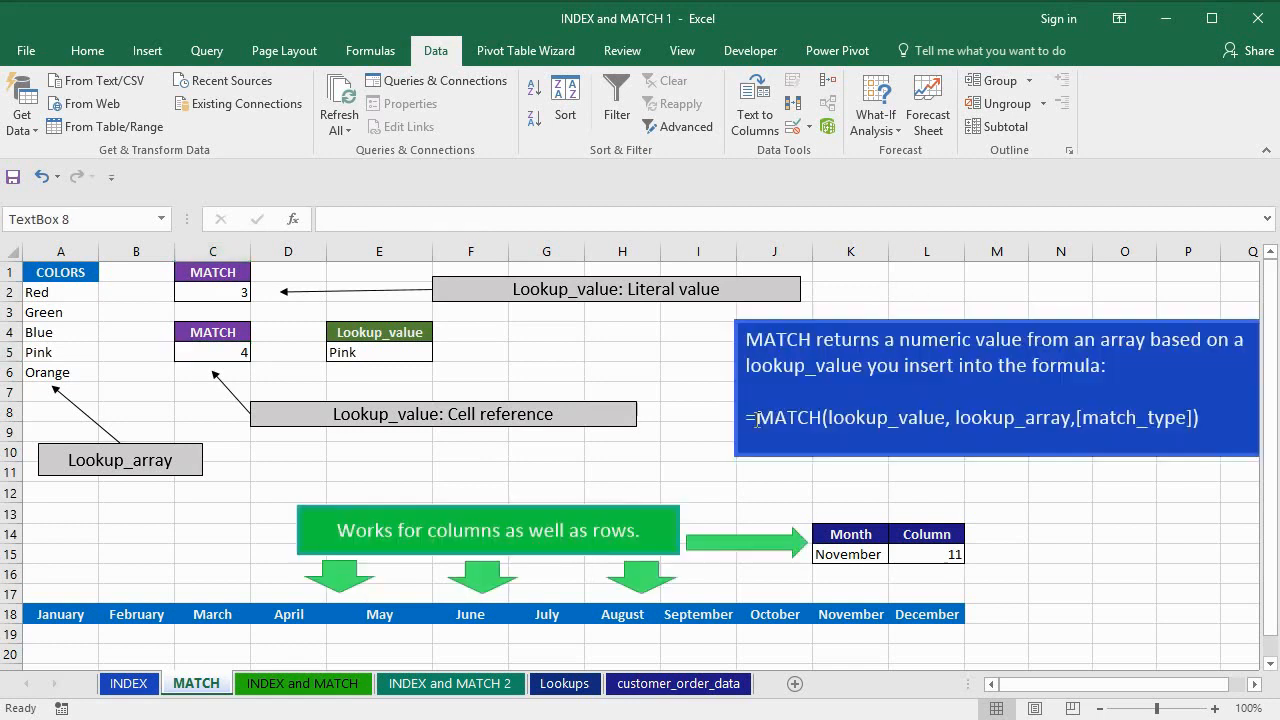
left_click(820, 473)
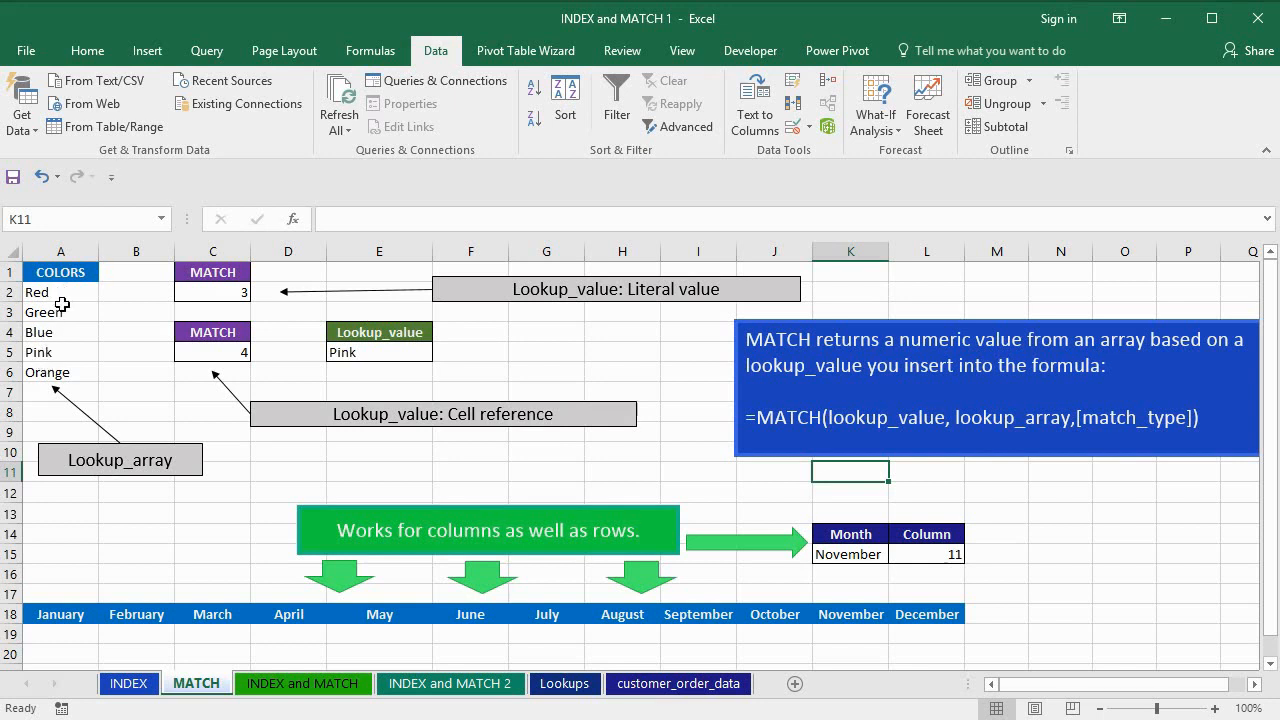
left_click_drag(64, 296, 50, 368)
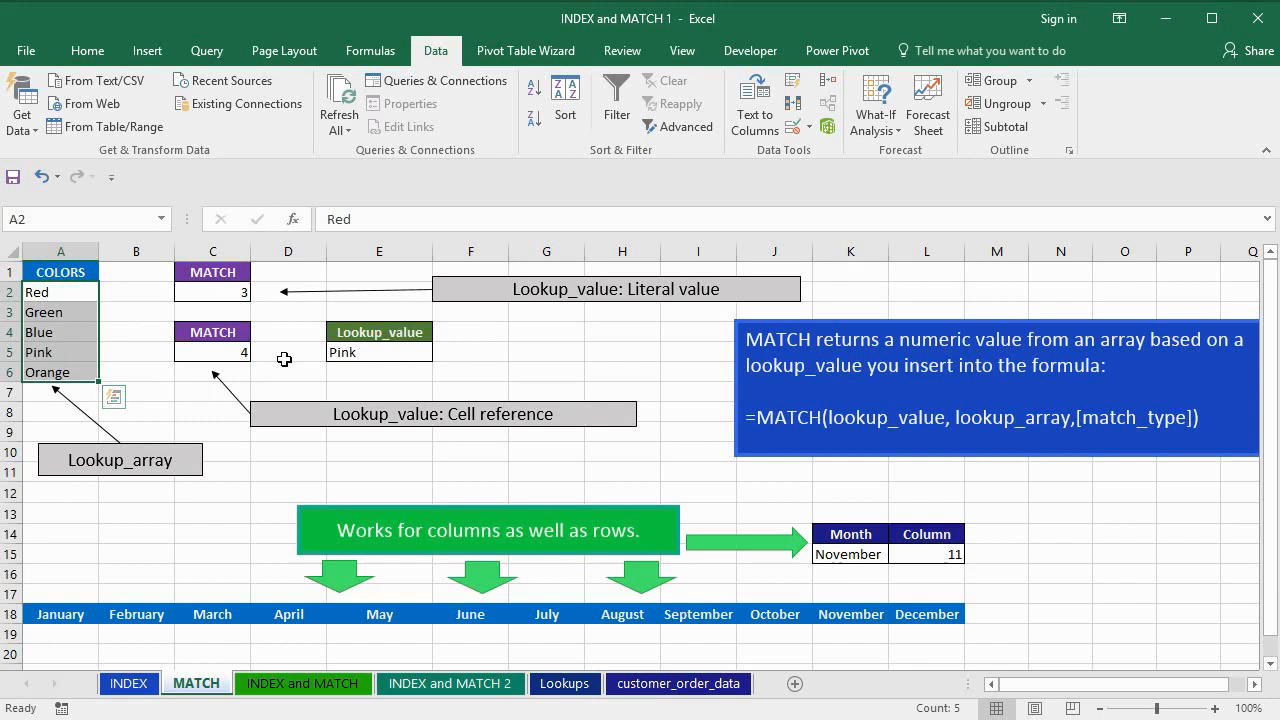
left_click(352, 353)
left_click(48, 353)
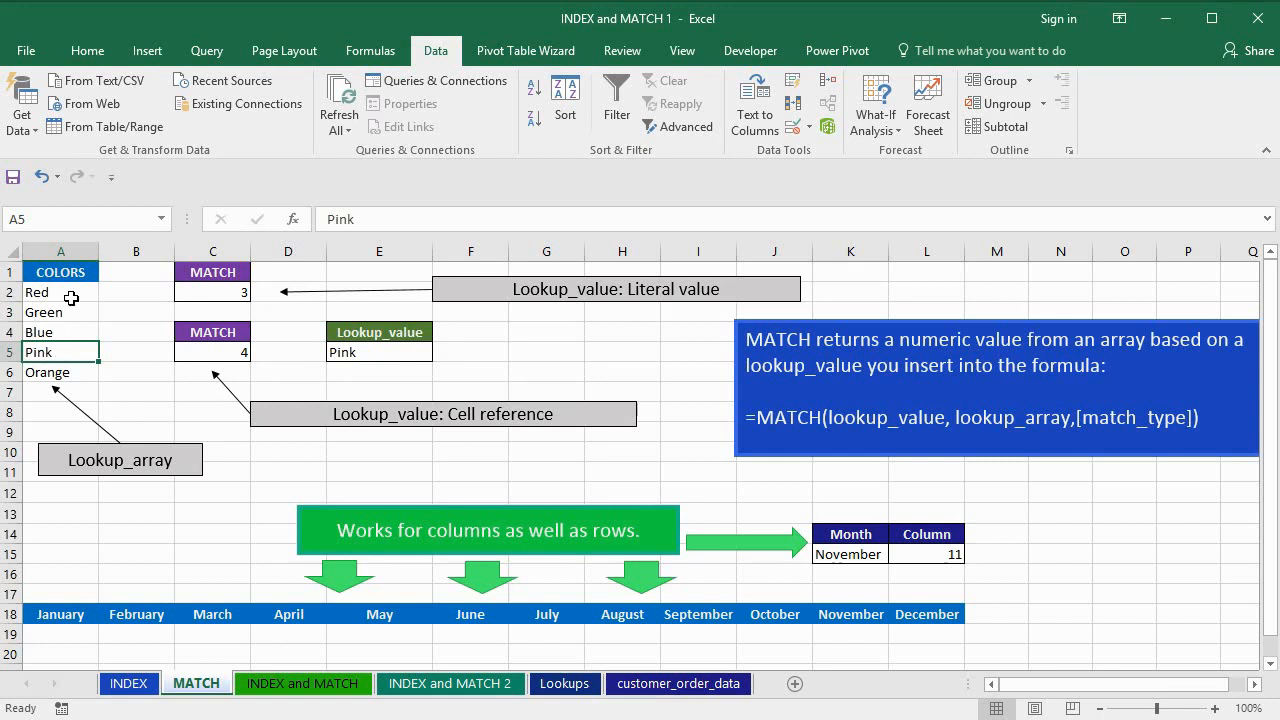
left_click_drag(69, 294, 78, 368)
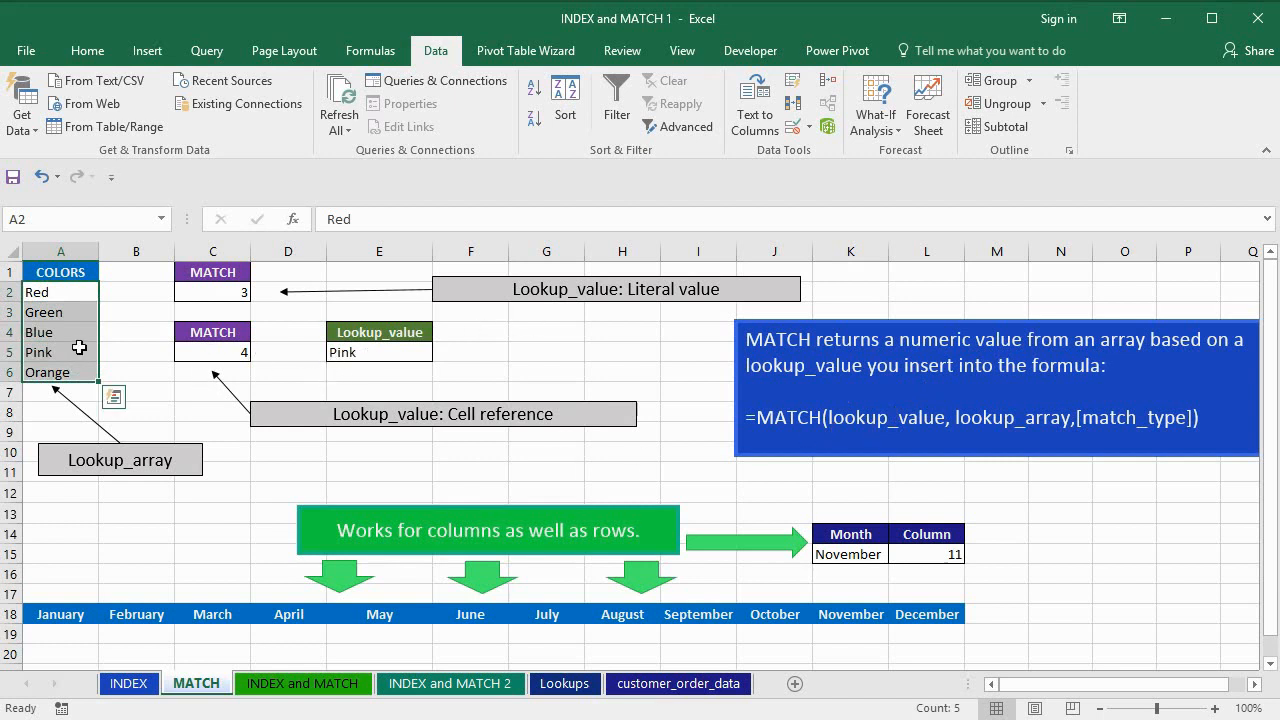
left_click_drag(80, 290, 81, 377)
left_click(957, 417)
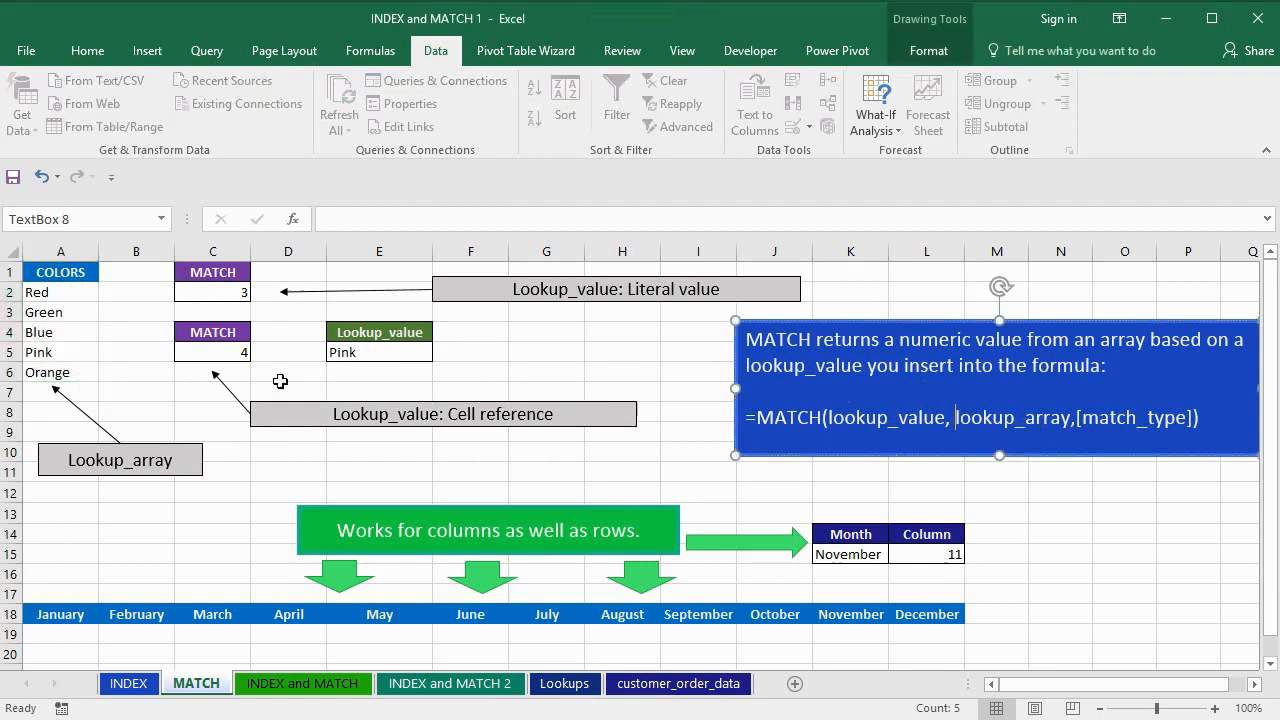
left_click_drag(64, 376, 55, 293)
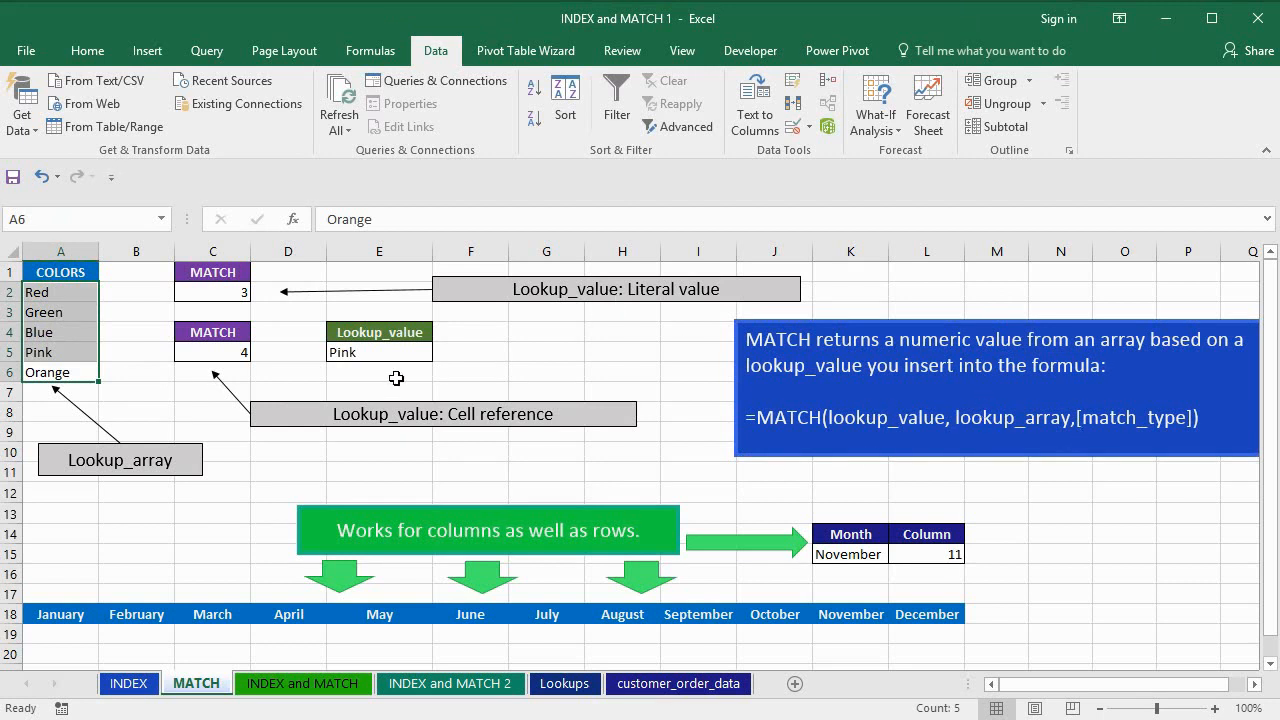
Clear the match type in C2's MATCH formula and choose 0 - Exact match, giving =MATCH("Blue",A2:A6,0).
left_click(186, 295)
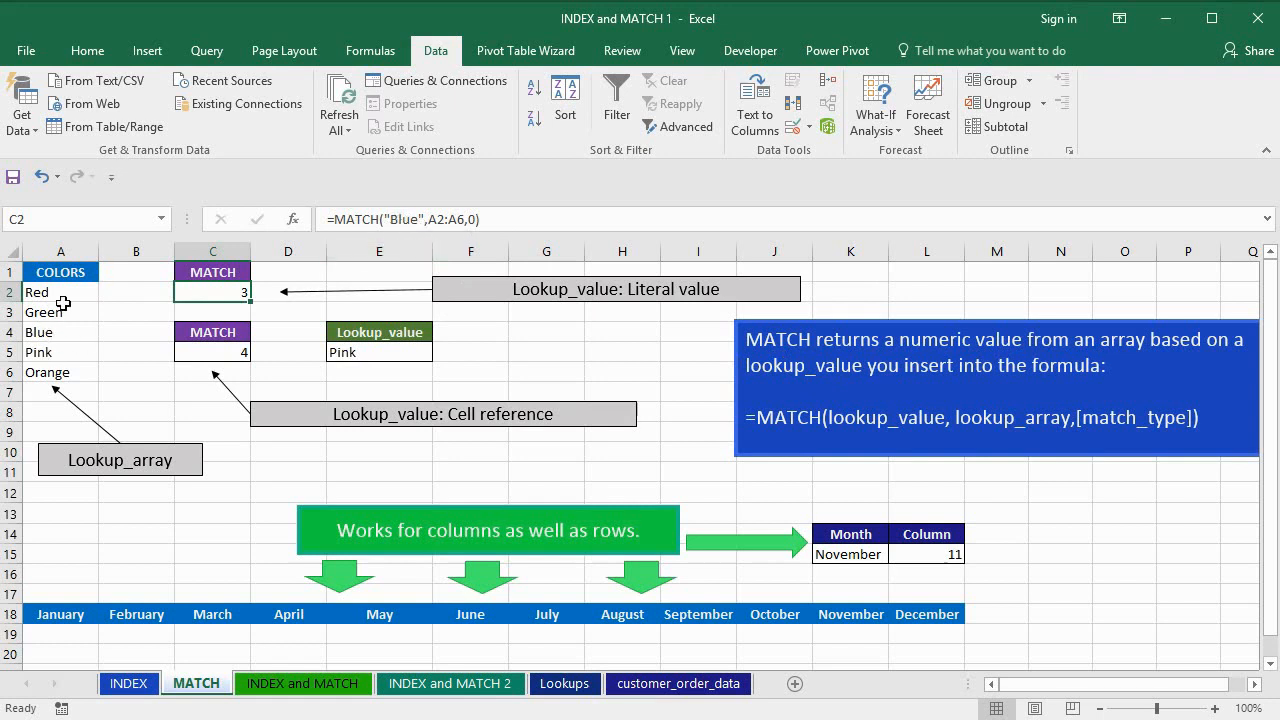
left_click(429, 219)
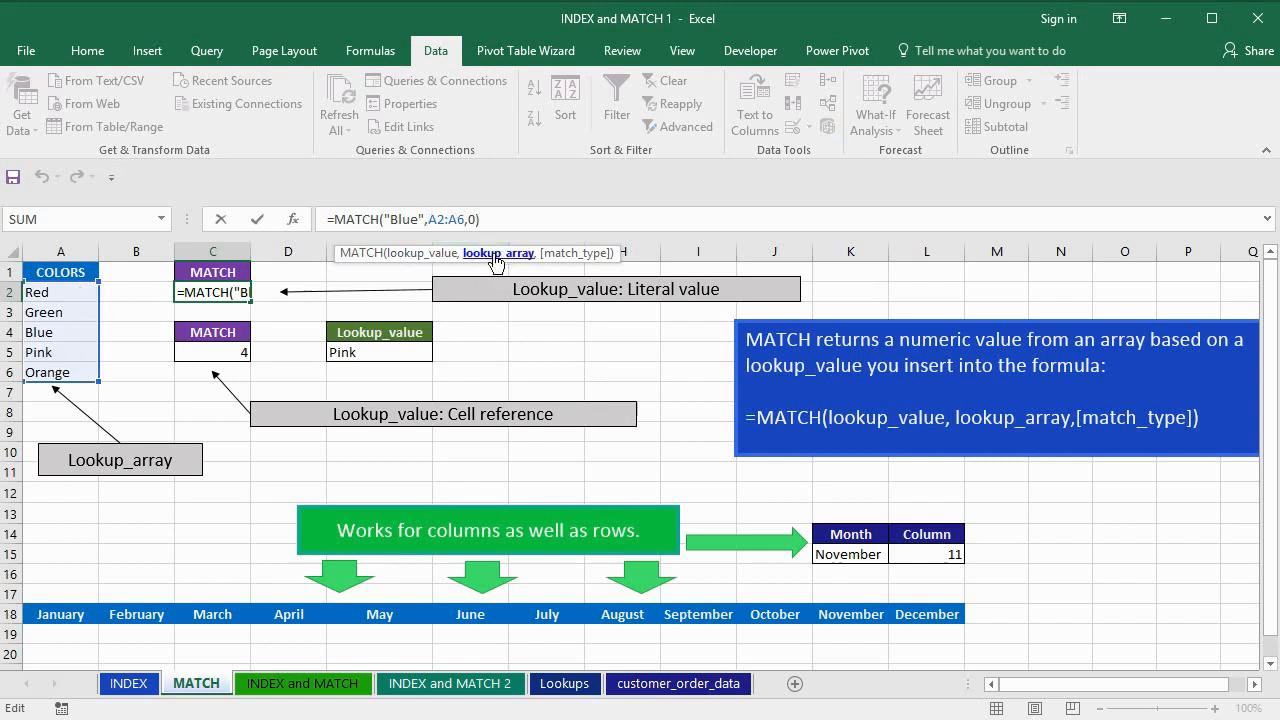
left_click(468, 219)
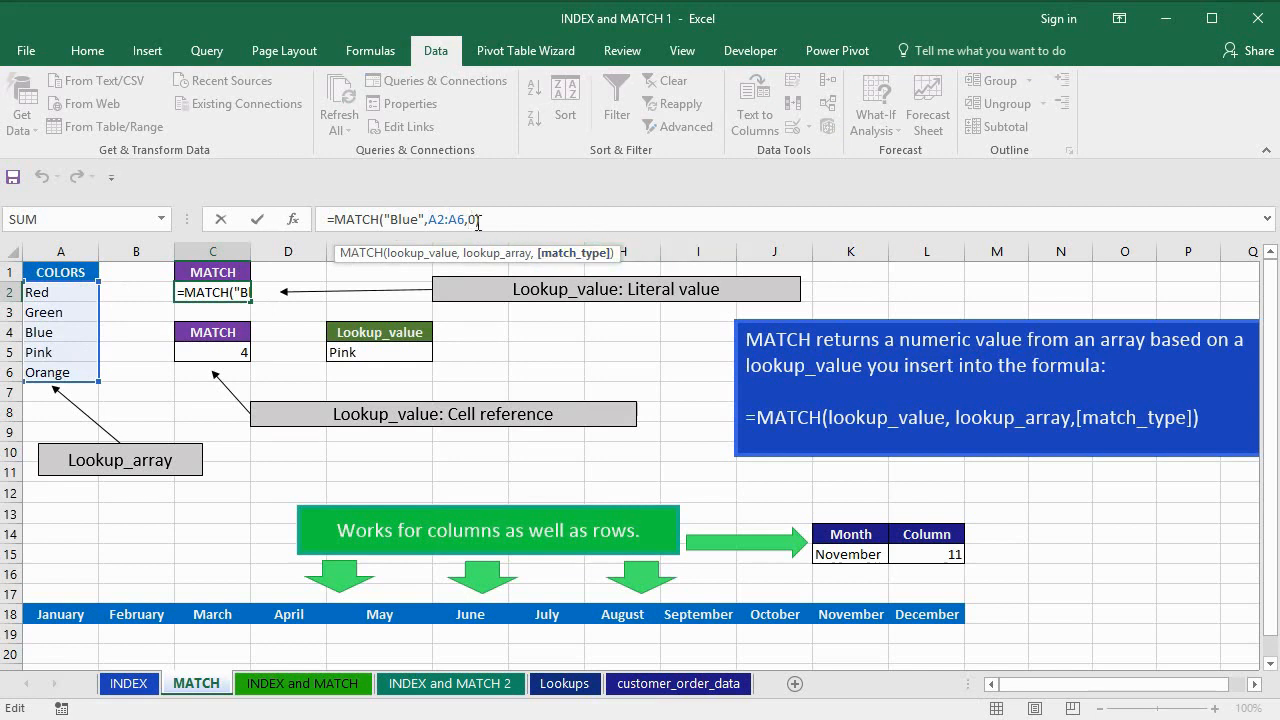
type(")")
key("Left")
key("BackSpace")
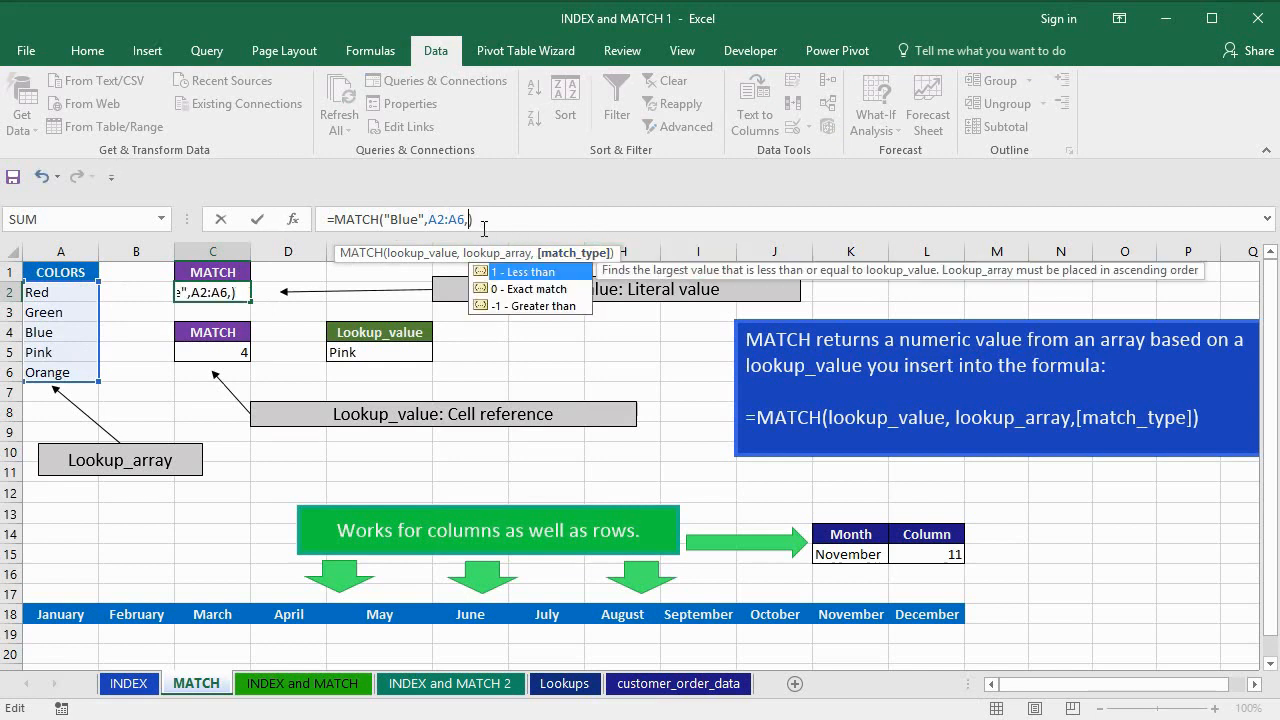
left_click(533, 290)
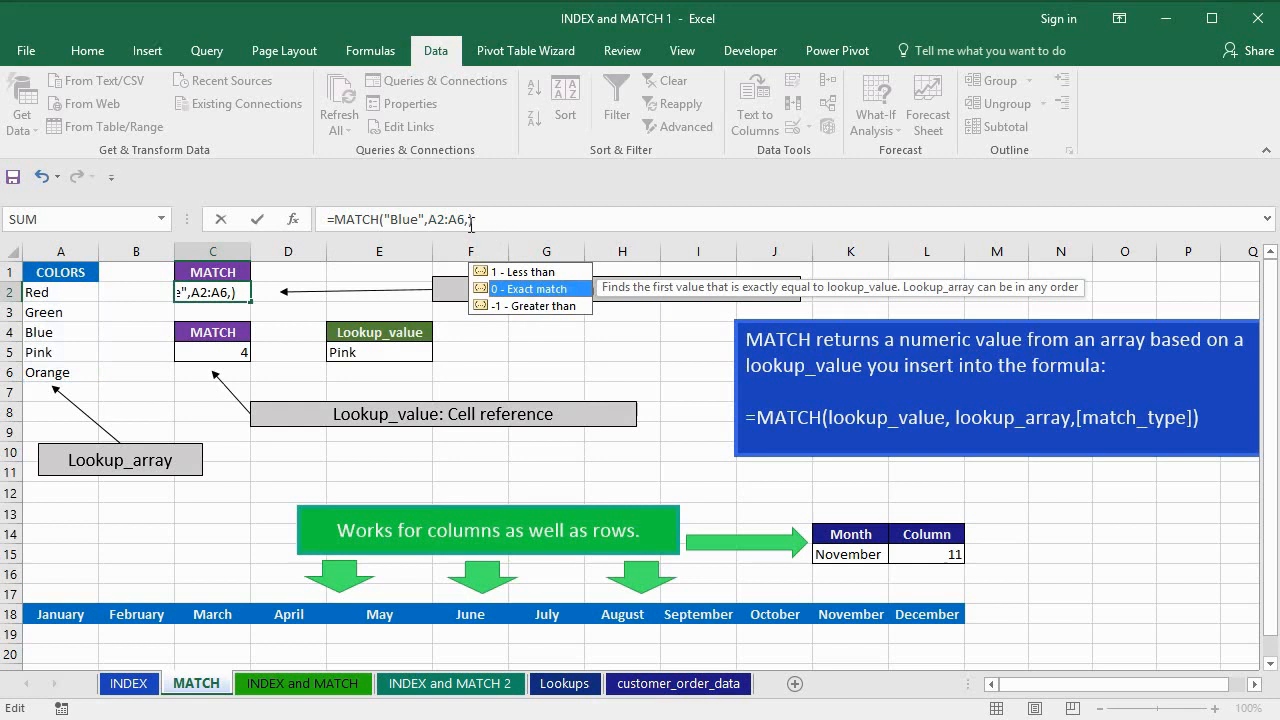
double_click(522, 290)
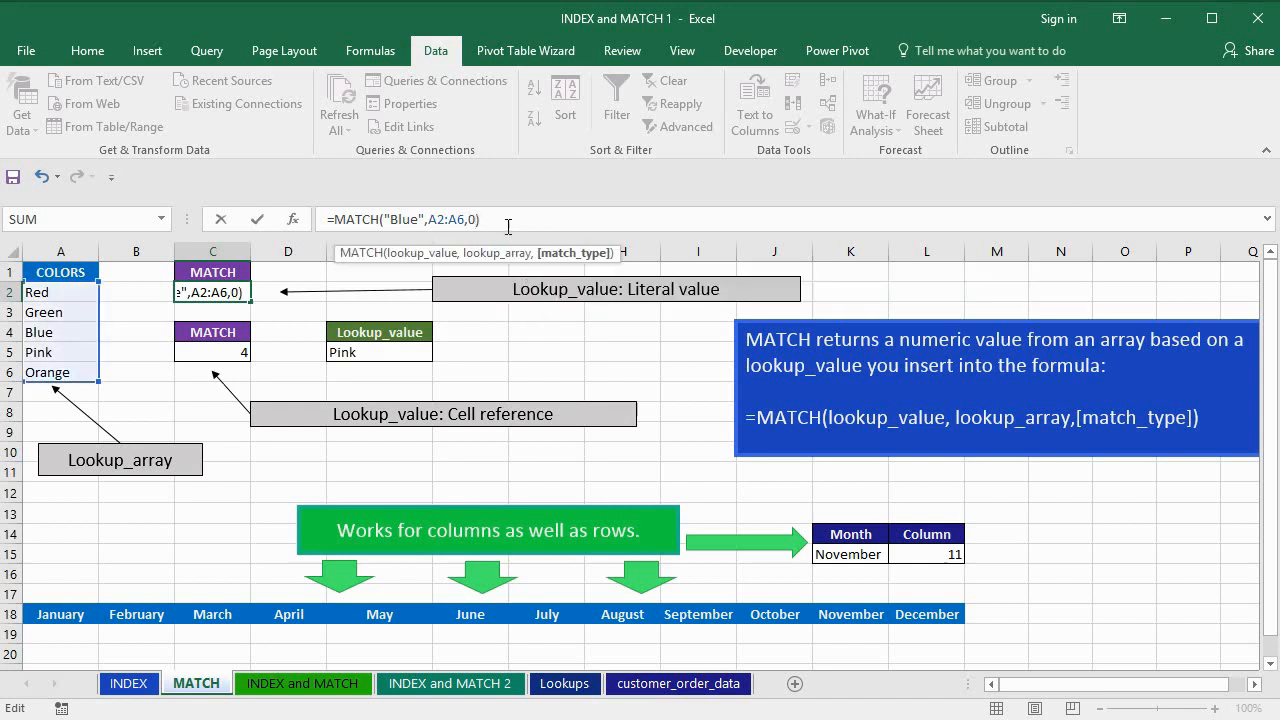
left_click(507, 226)
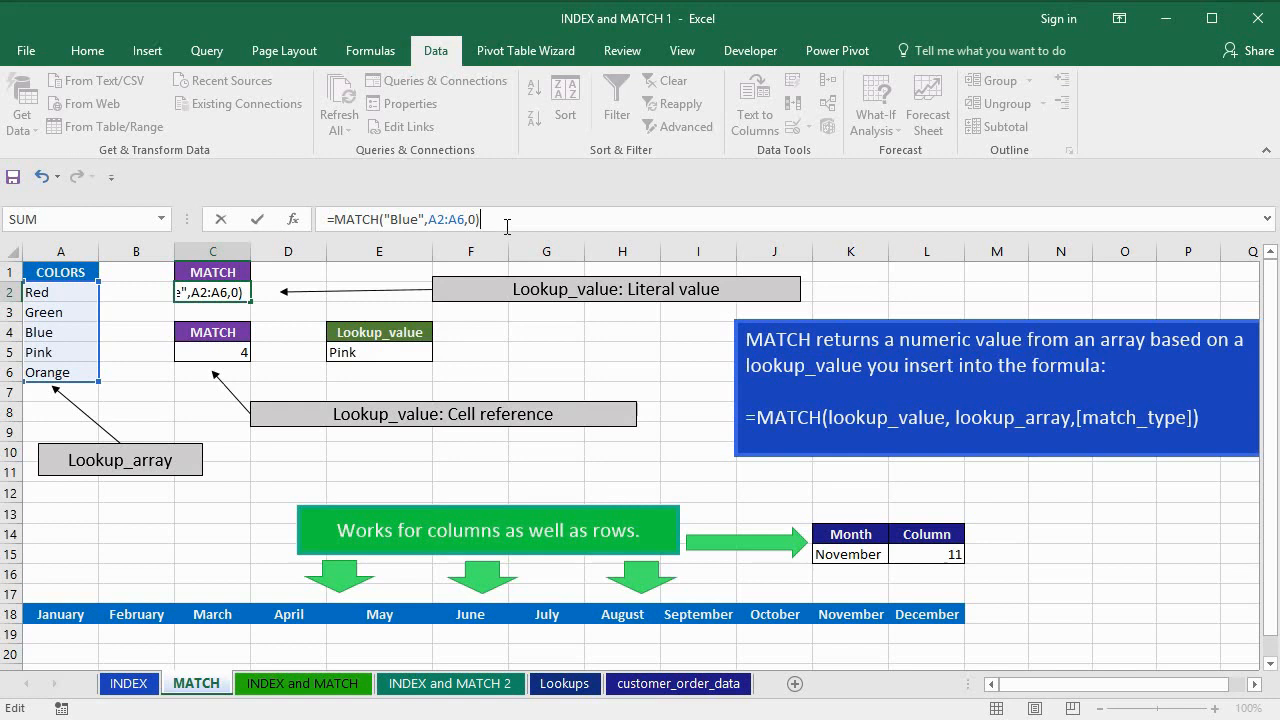
key("Return")
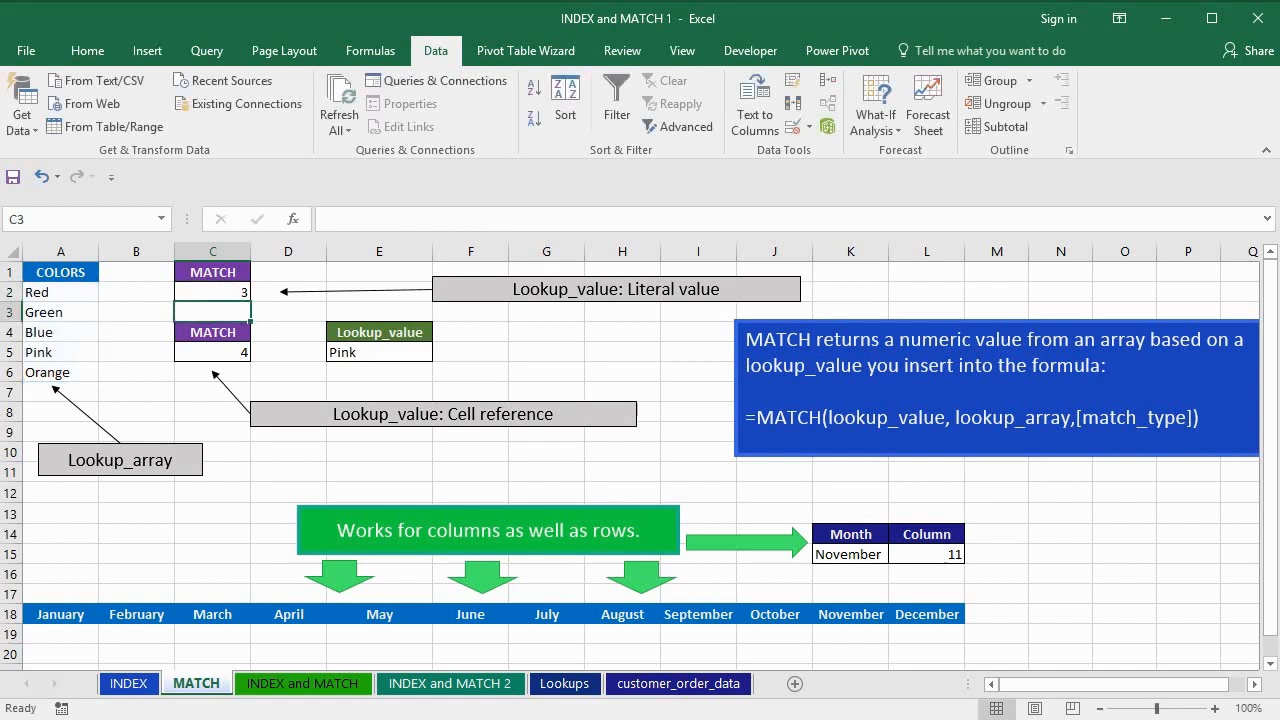
Compare C2's MATCH result and its literal lookup value with the position of Blue within the colors in A2:A6.
left_click(184, 289)
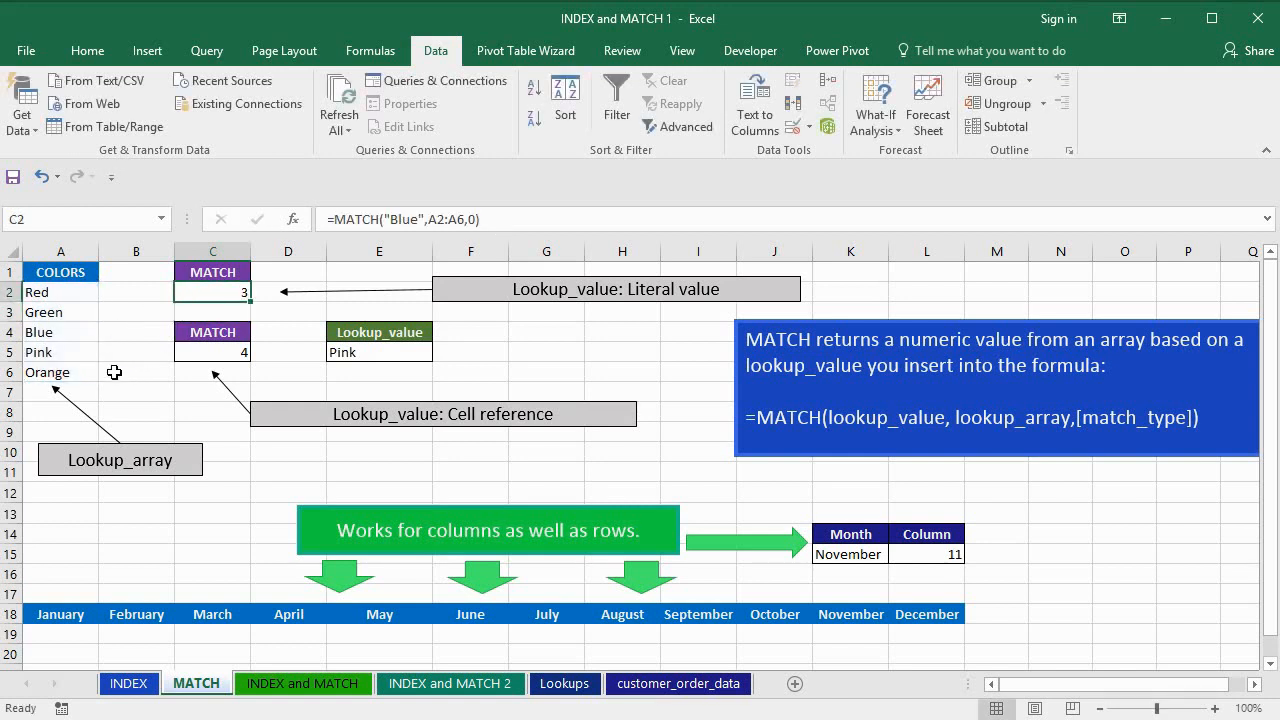
left_click(52, 335)
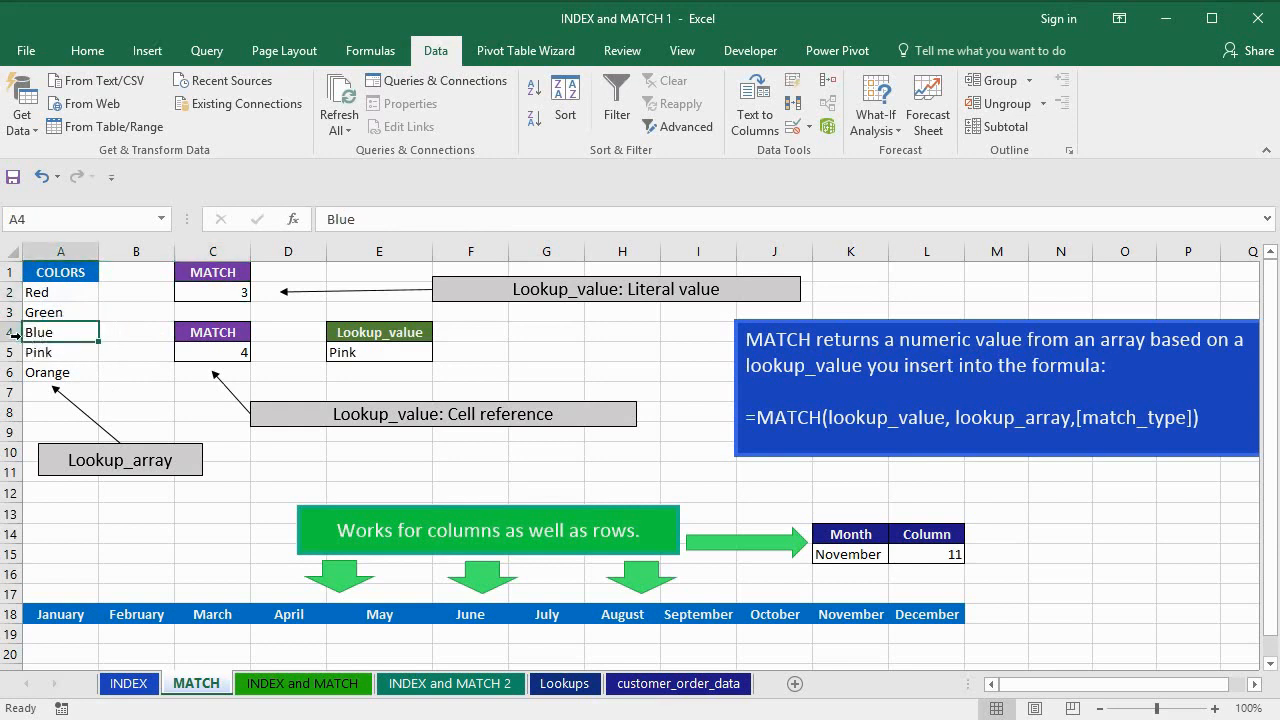
left_click(12, 332)
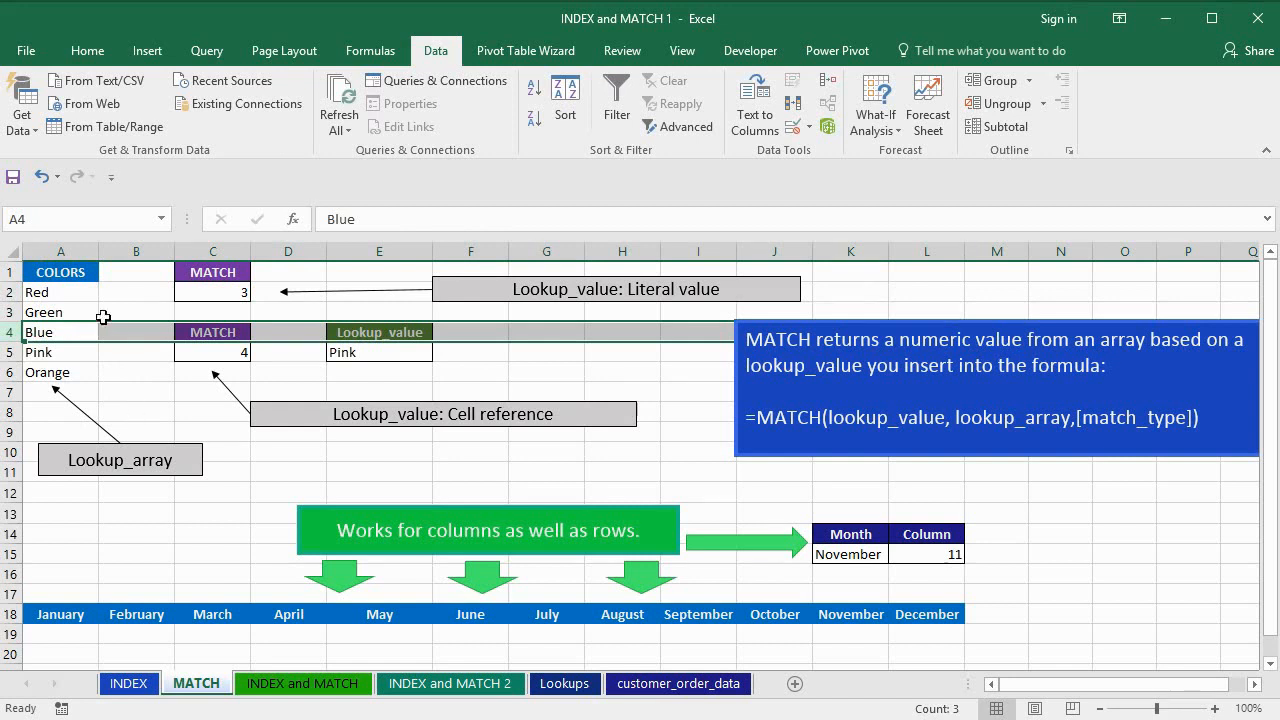
left_click(58, 291)
left_click_drag(57, 292, 55, 366)
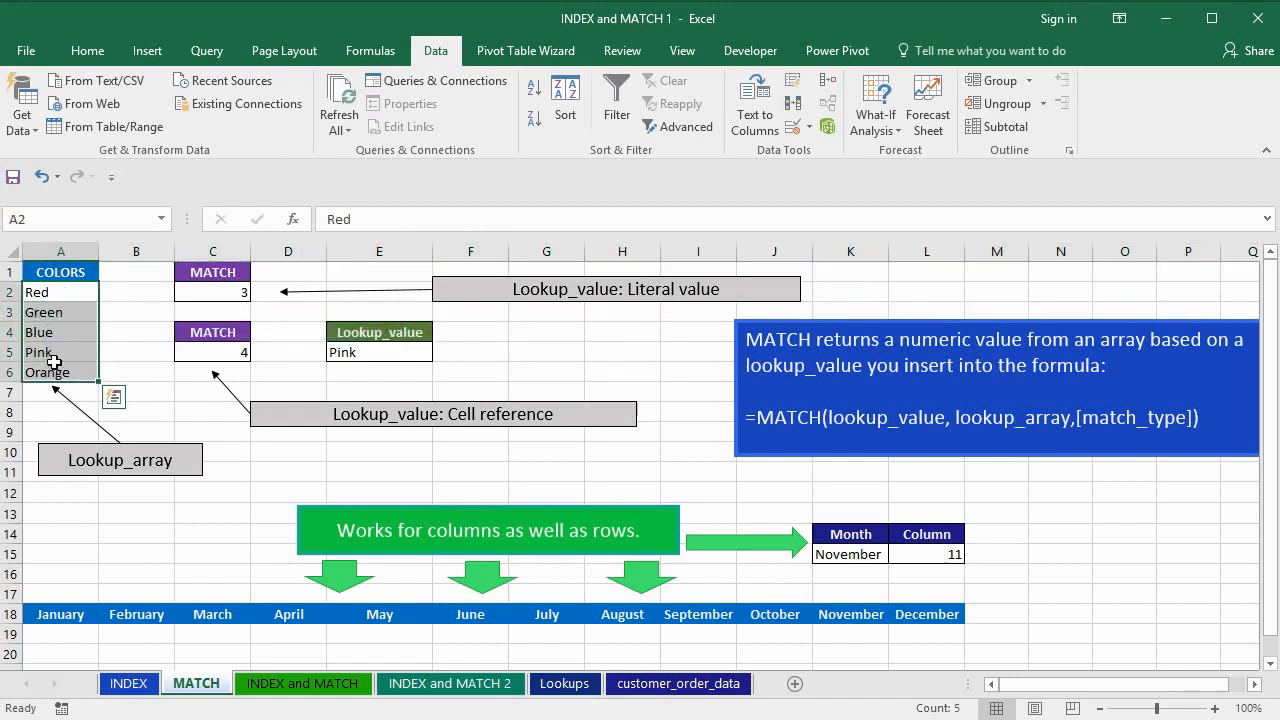
left_click(60, 292)
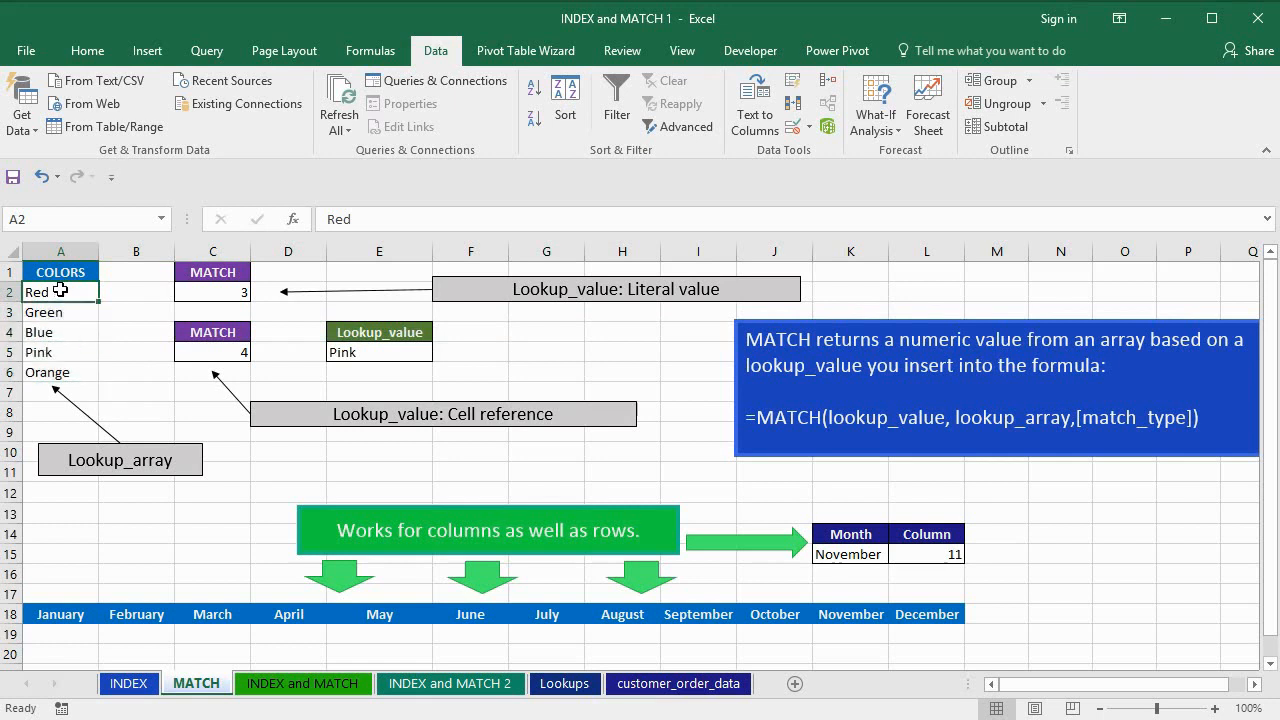
key("Down")
key("Down")
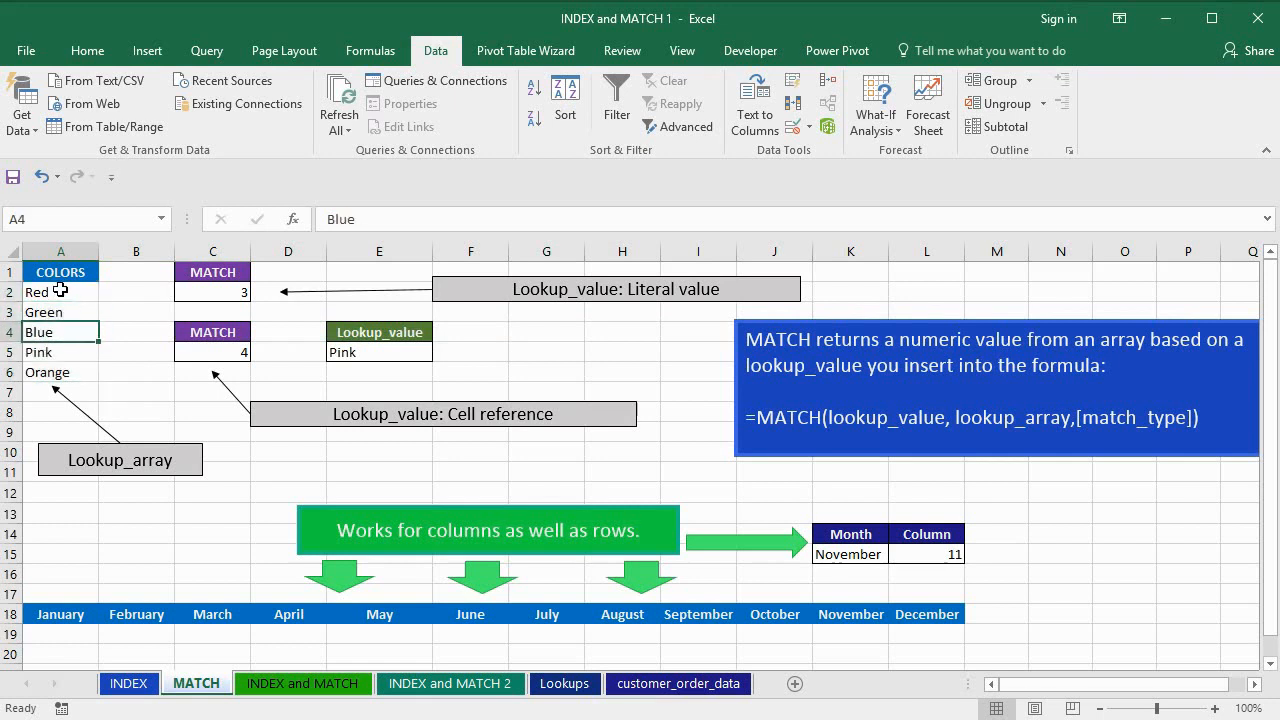
left_click(222, 296)
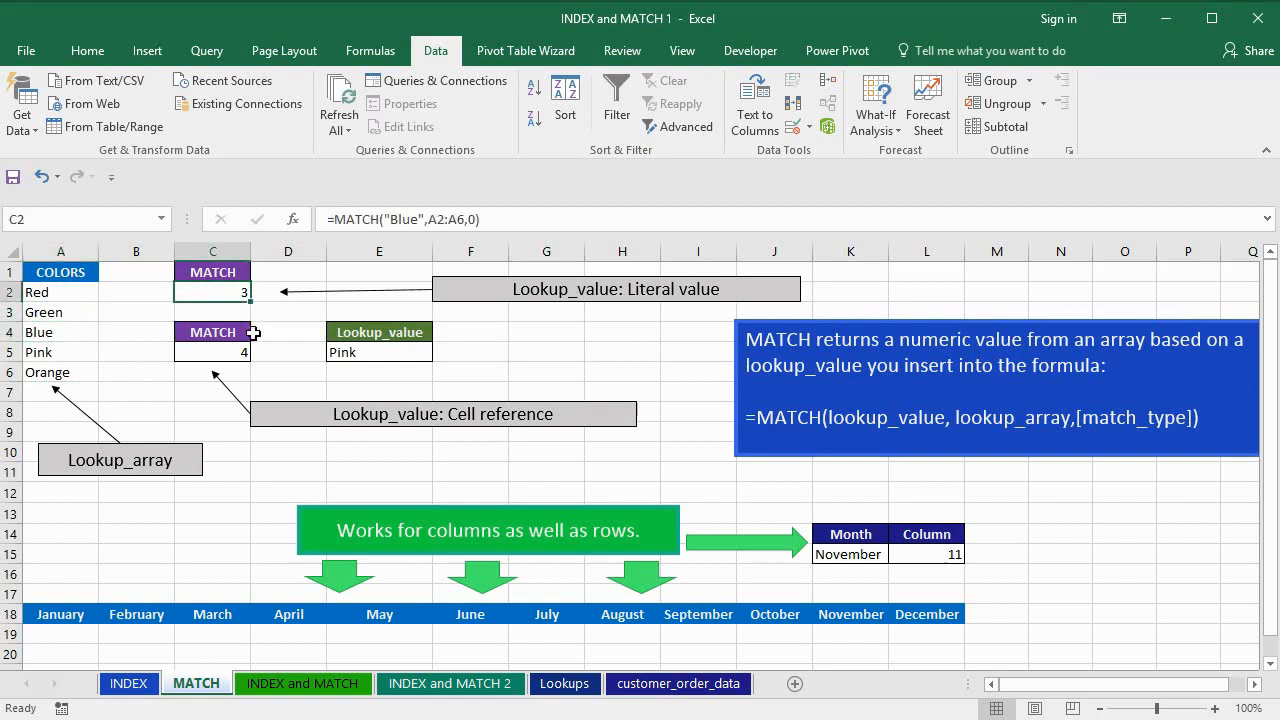
left_click(423, 222)
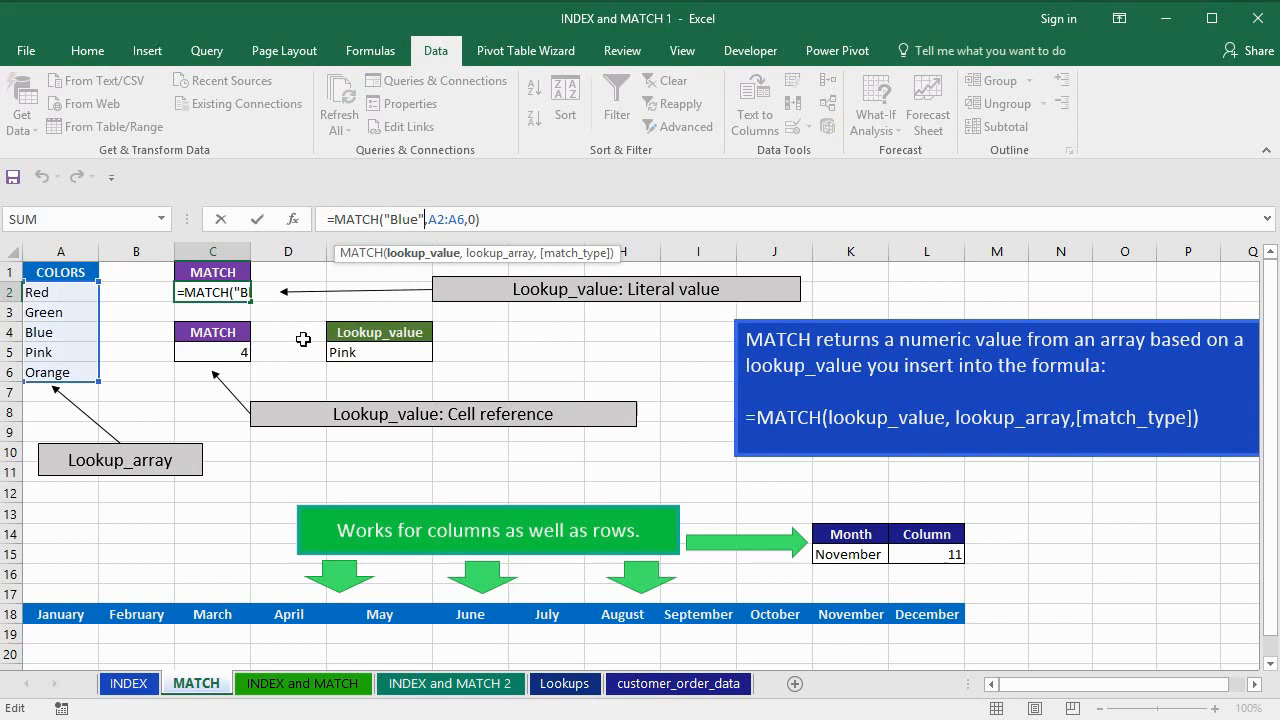
Review C5's cell-reference MATCH formula, set the lookup value in E5 to Blue, and check C5.
left_click(212, 356)
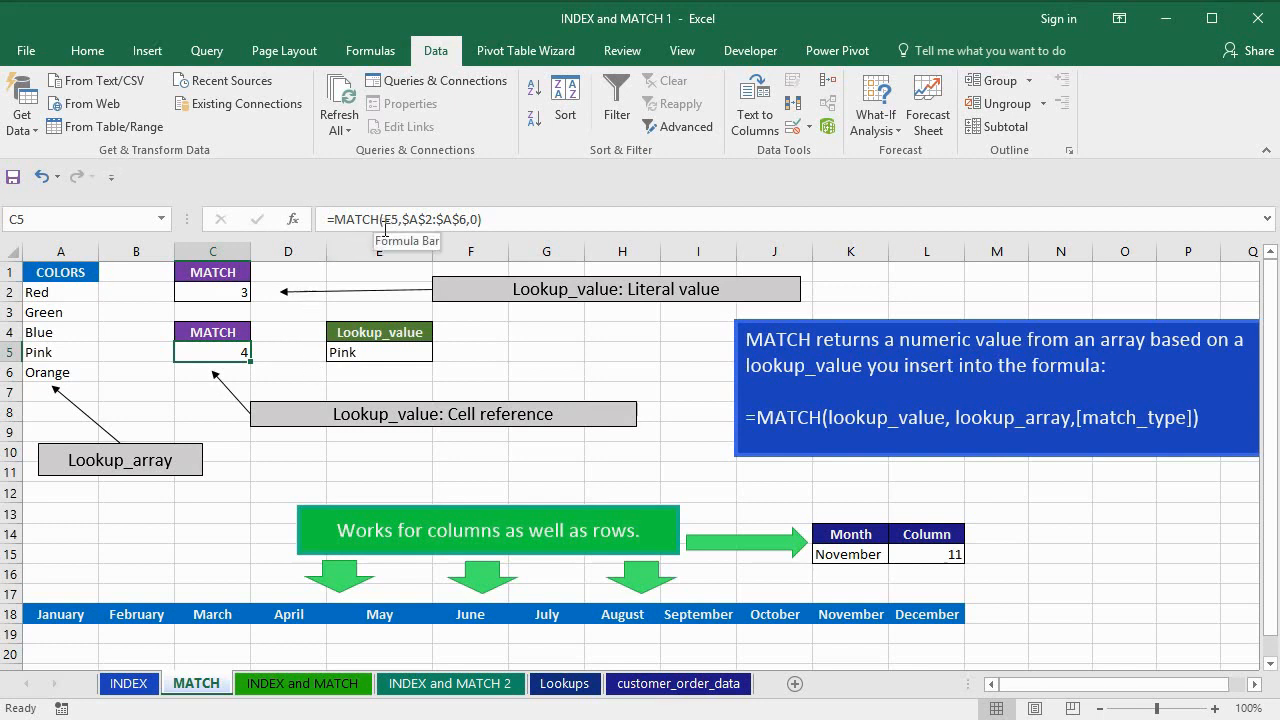
left_click(372, 354)
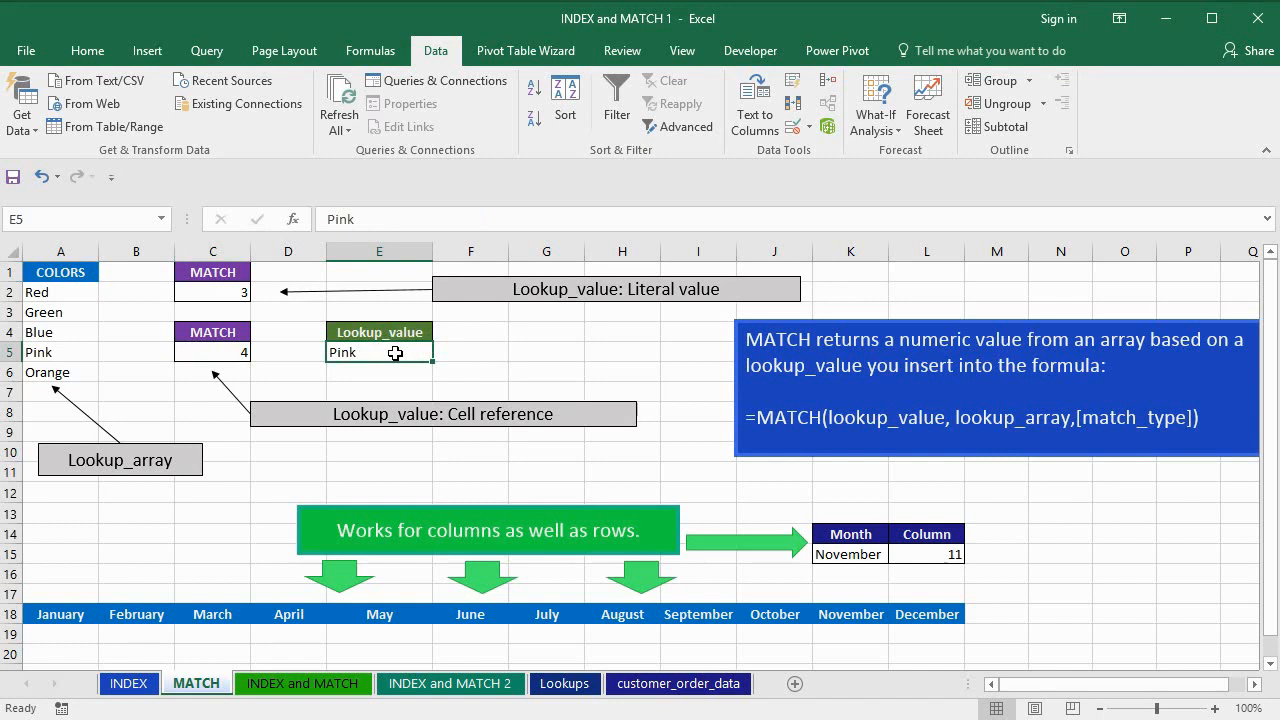
type("Blue")
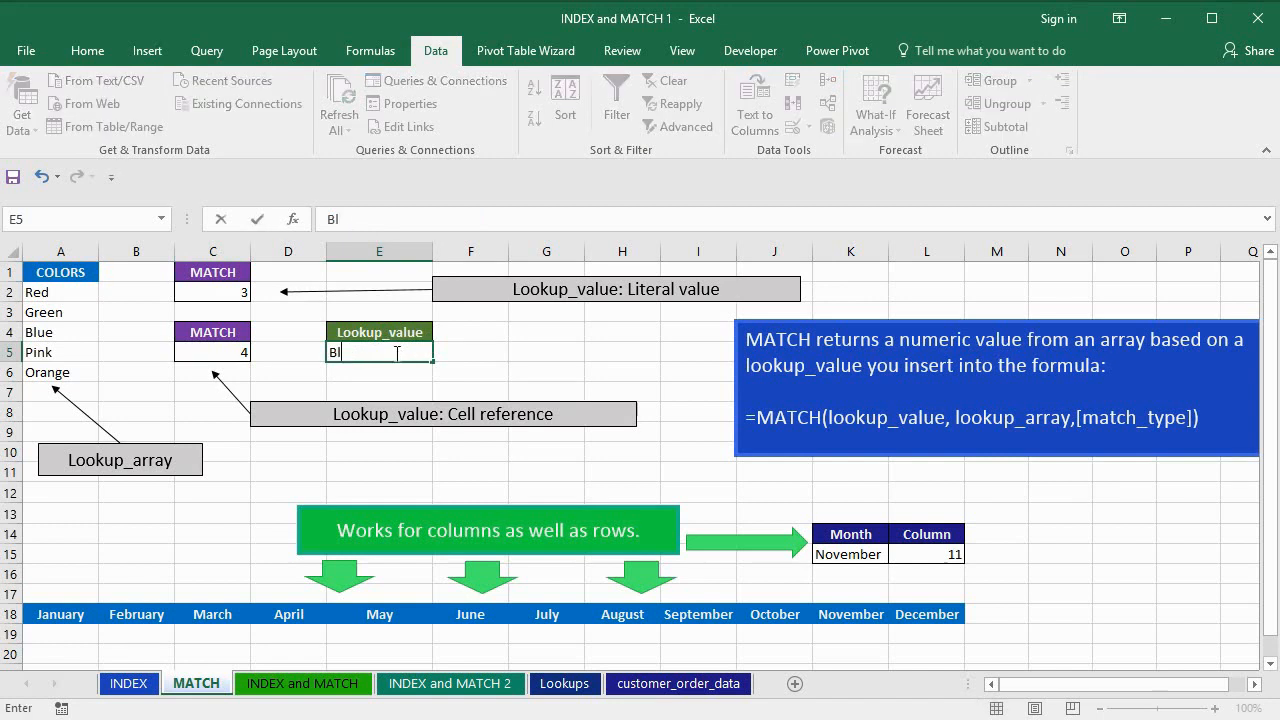
key("ctrl+Return")
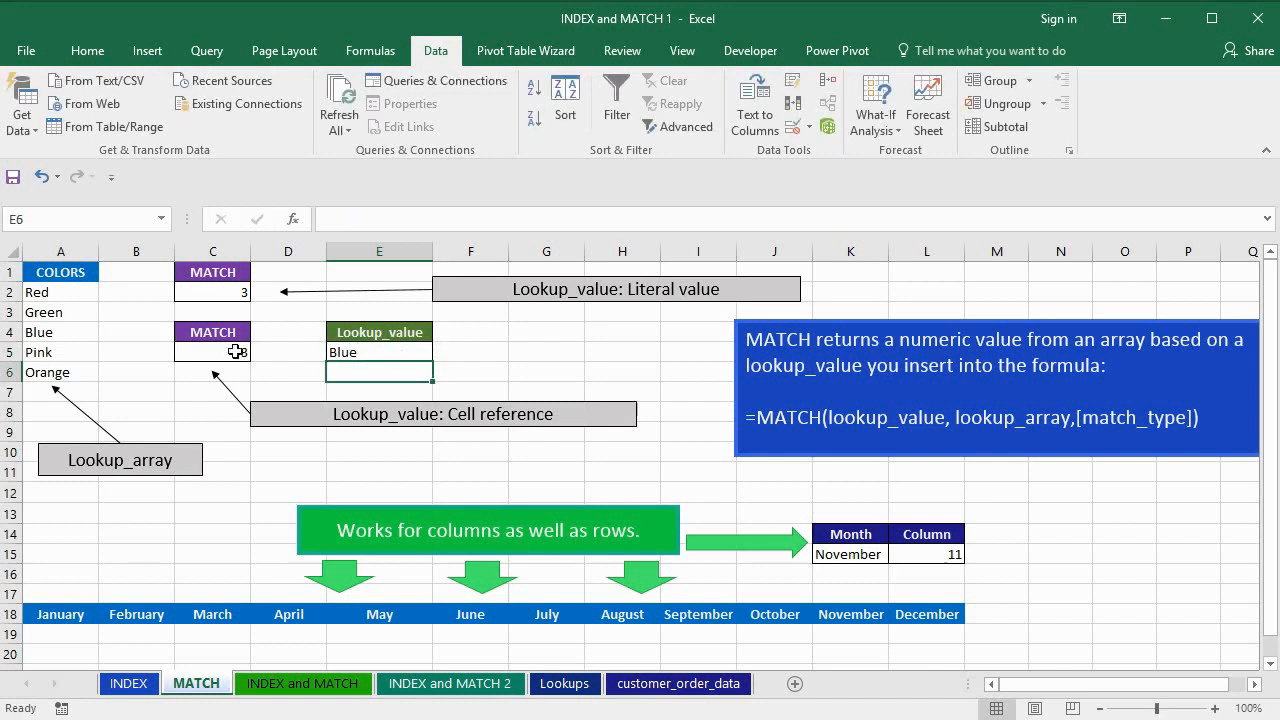
left_click(220, 354)
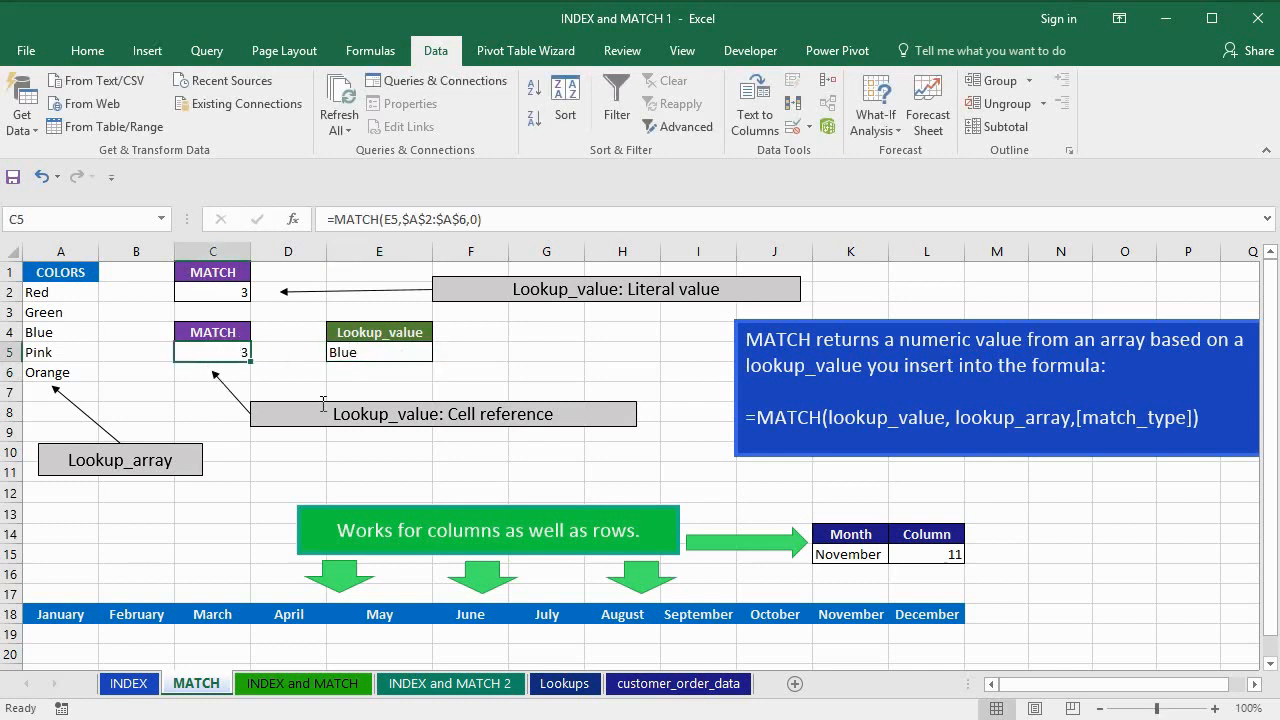
Set the lookup value in E5 to Red and check the MATCH formula in C5.
left_click(375, 352)
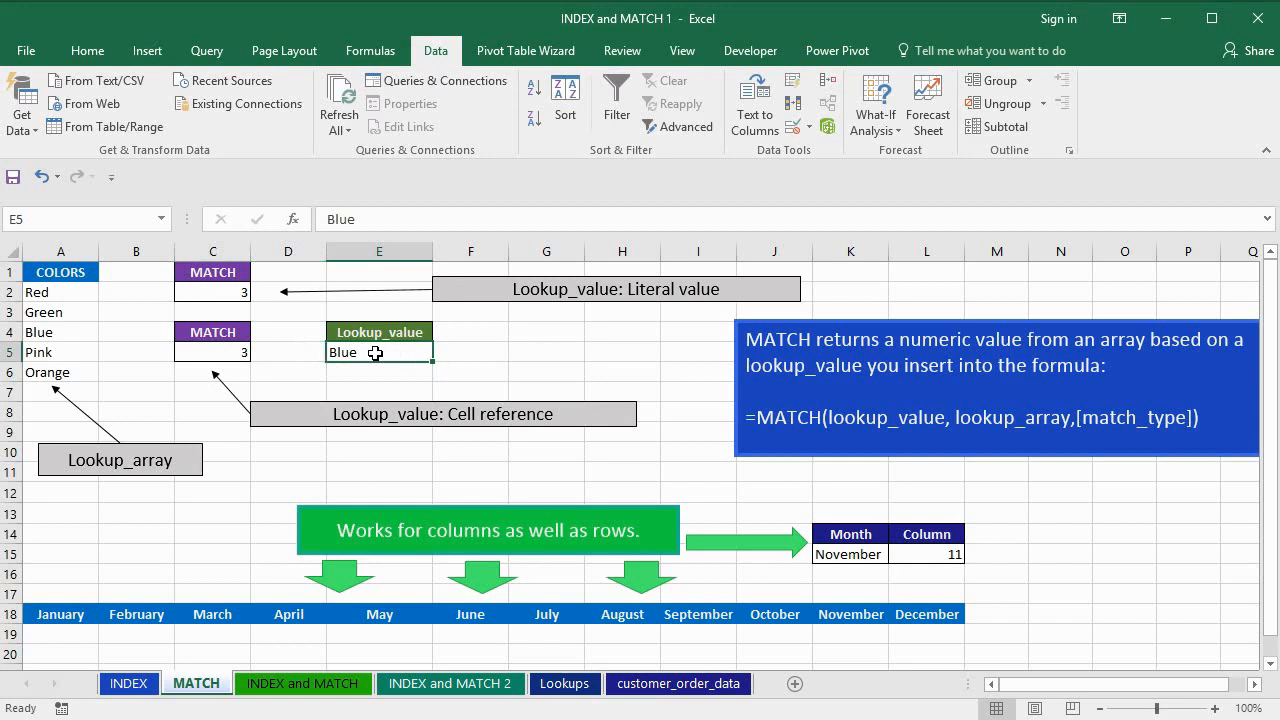
type("Red")
key("Return")
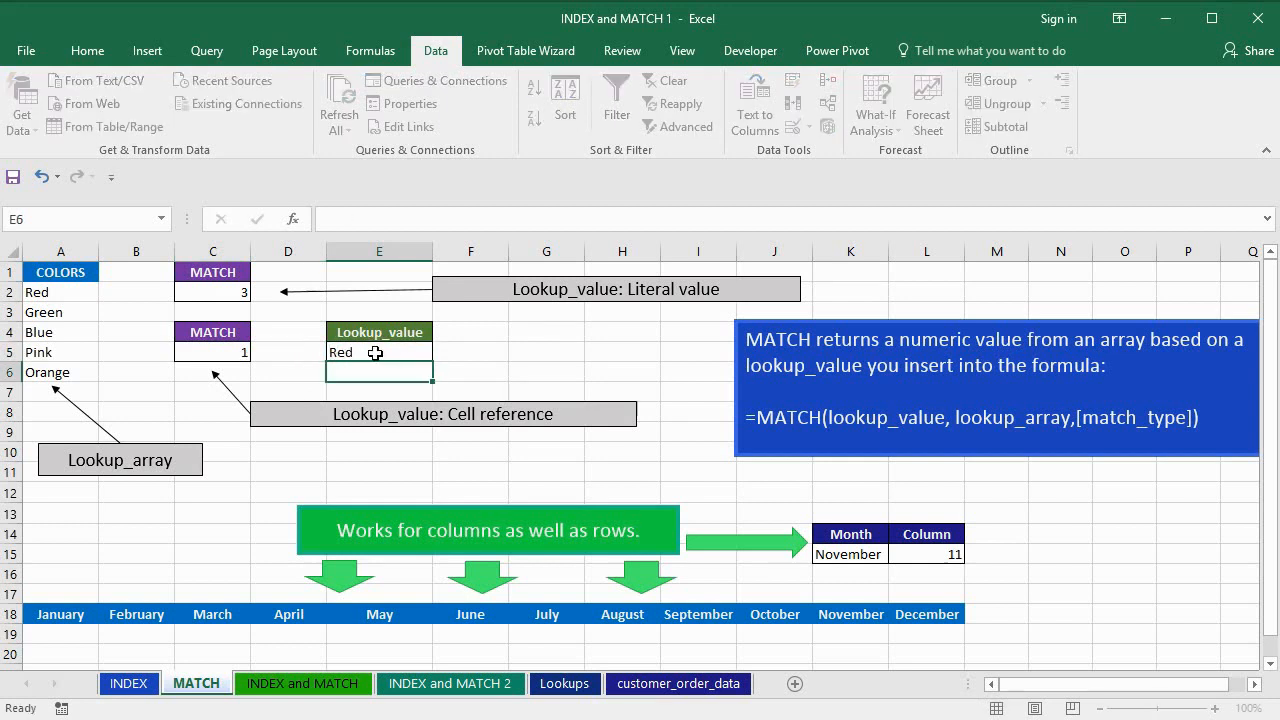
left_click(222, 354)
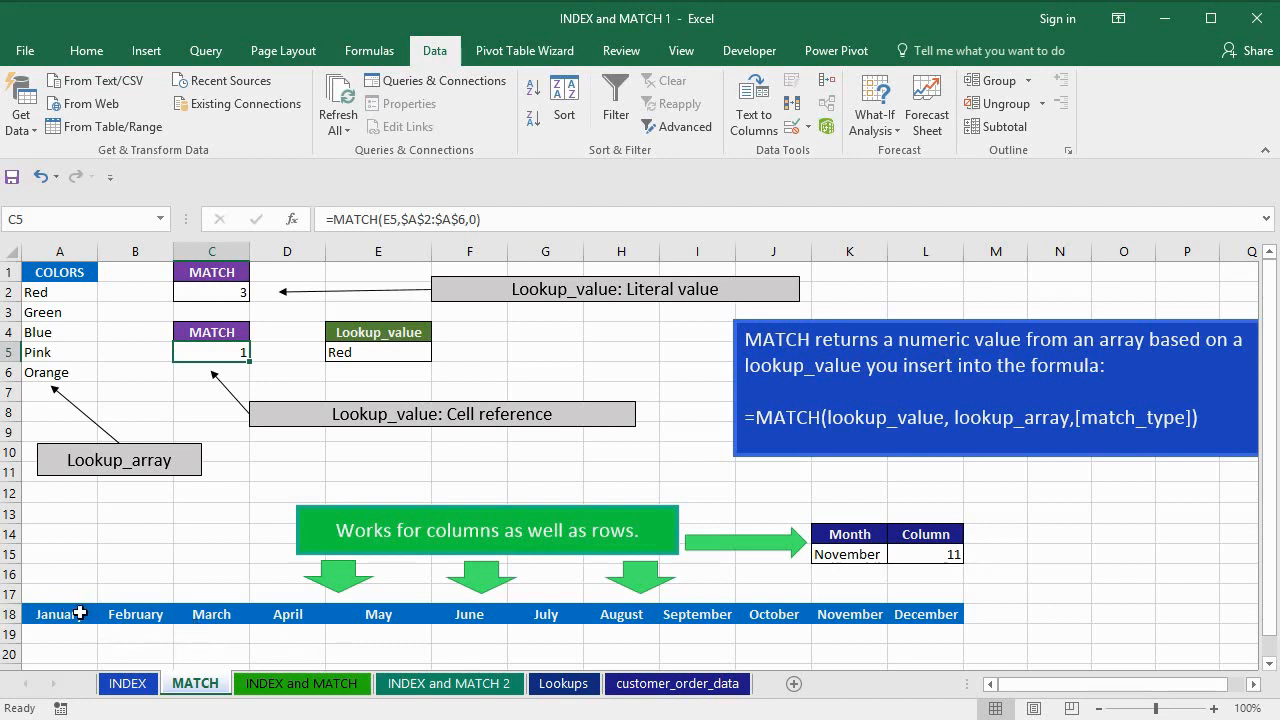
Examine the January to December range A18:L18 and the lookup value, lookup array and match type in L15's MATCH formula.
left_click(80, 614)
left_click(904, 618)
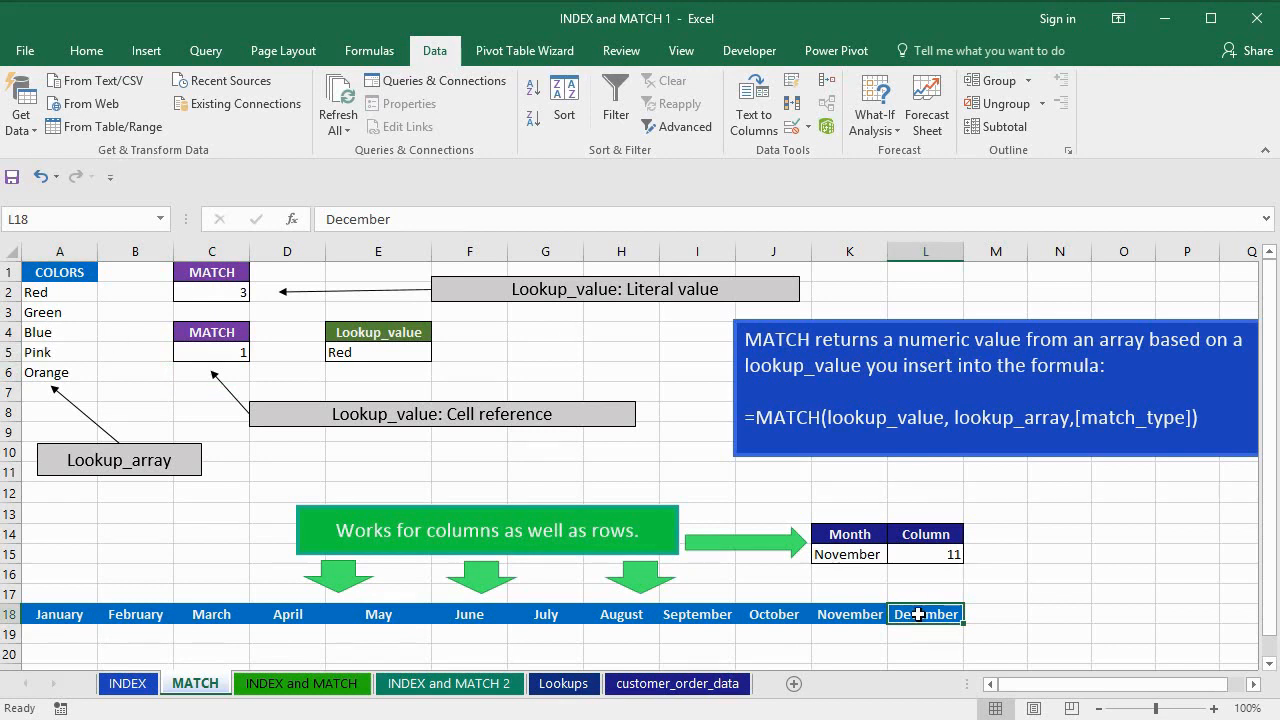
left_click(930, 555)
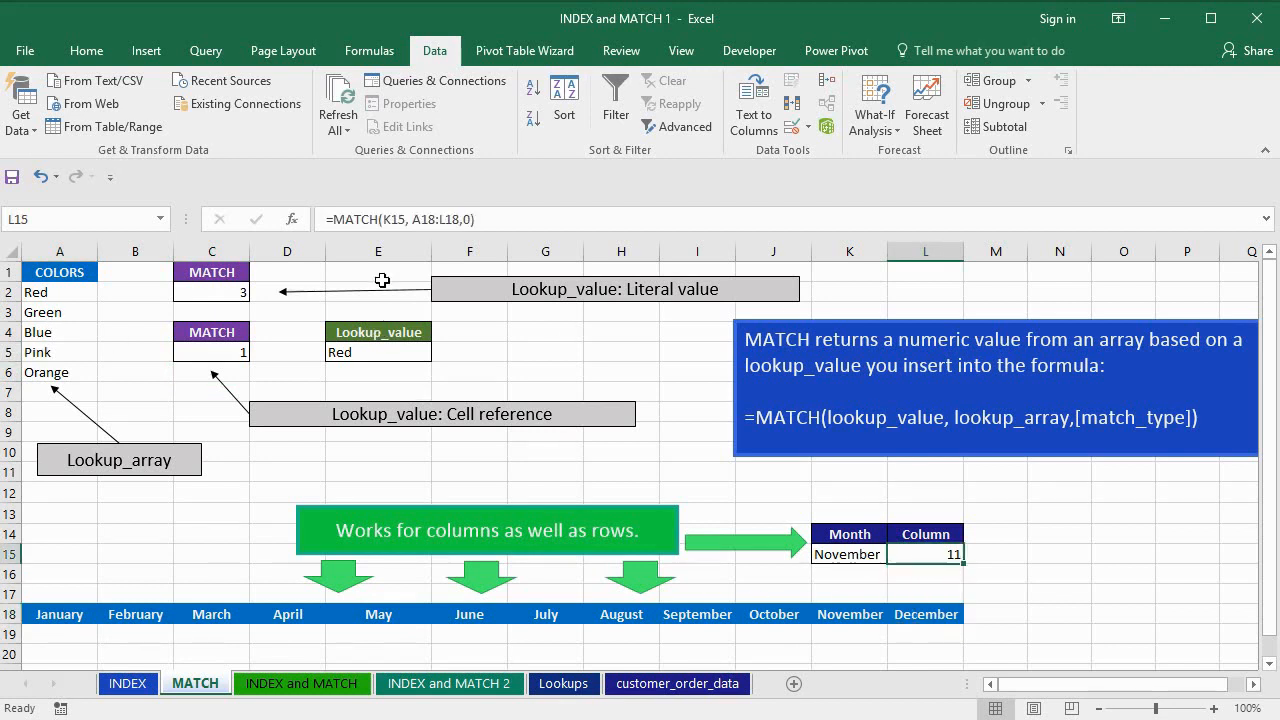
left_click(405, 228)
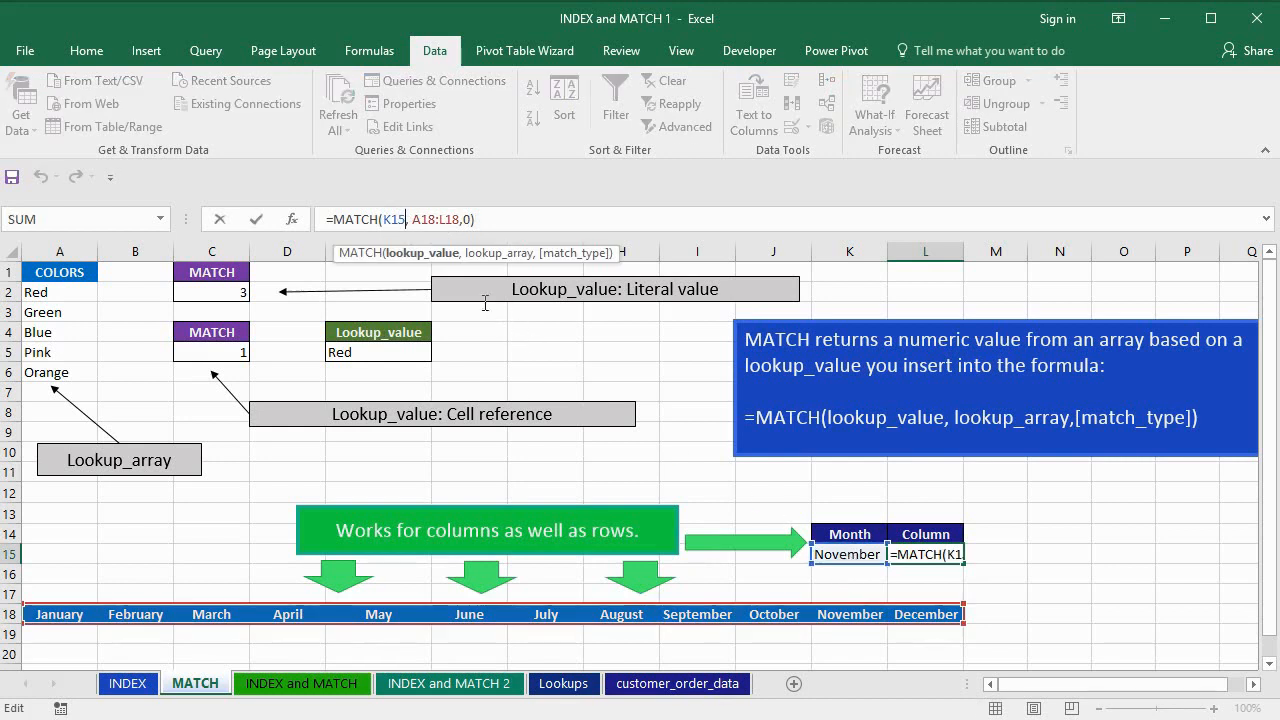
left_click(415, 222)
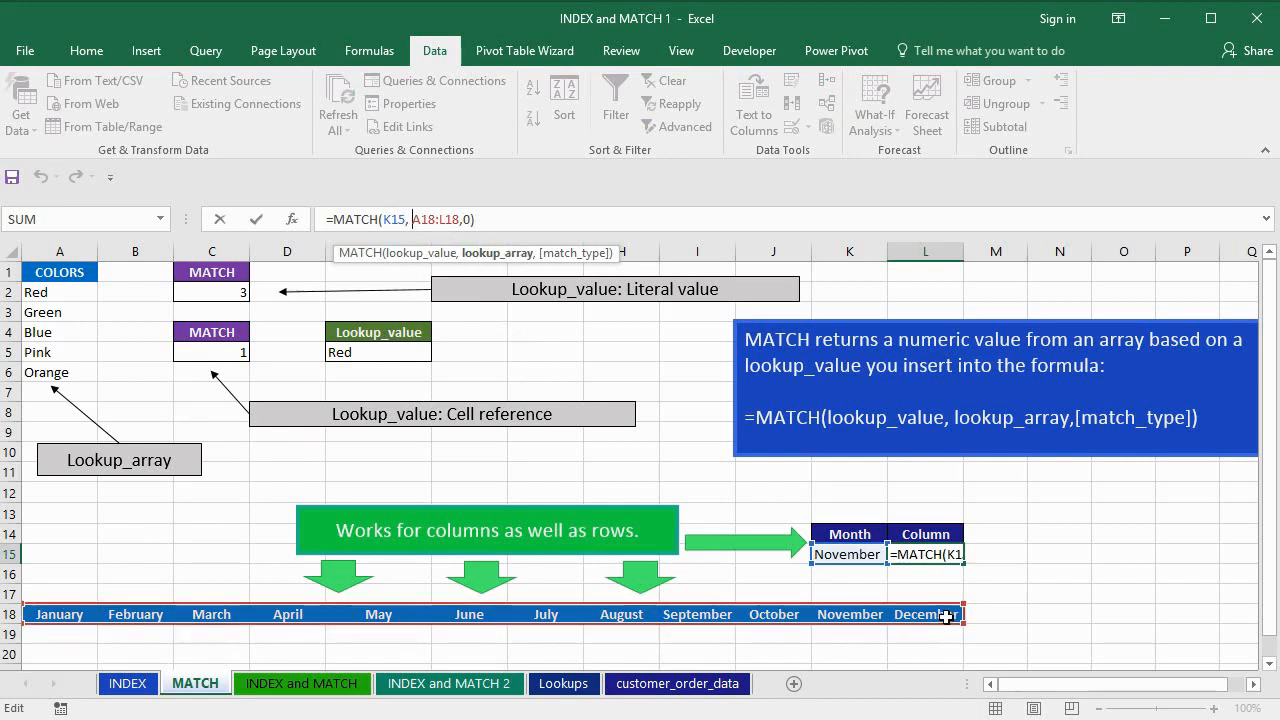
key("Right")
key("Right")
key("Right")
key("Right")
key("Right")
key("Right")
key("Right")
key("Right")
key("Right")
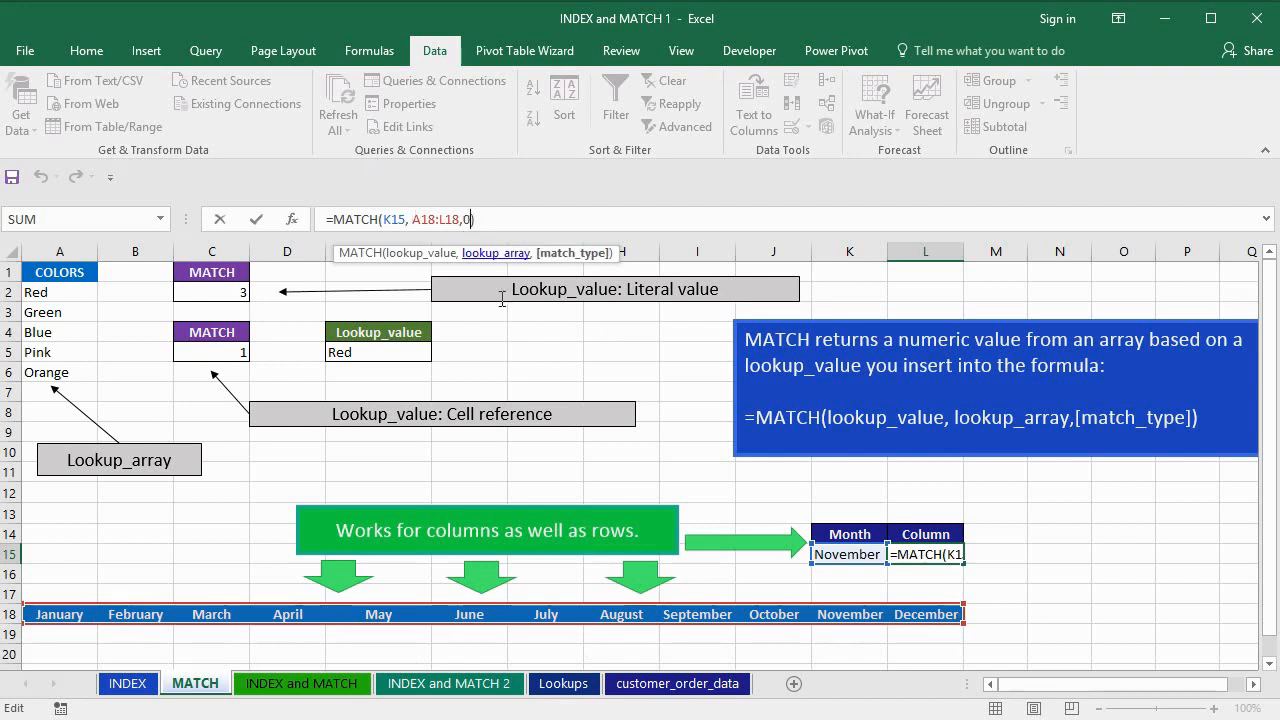
key("Return")
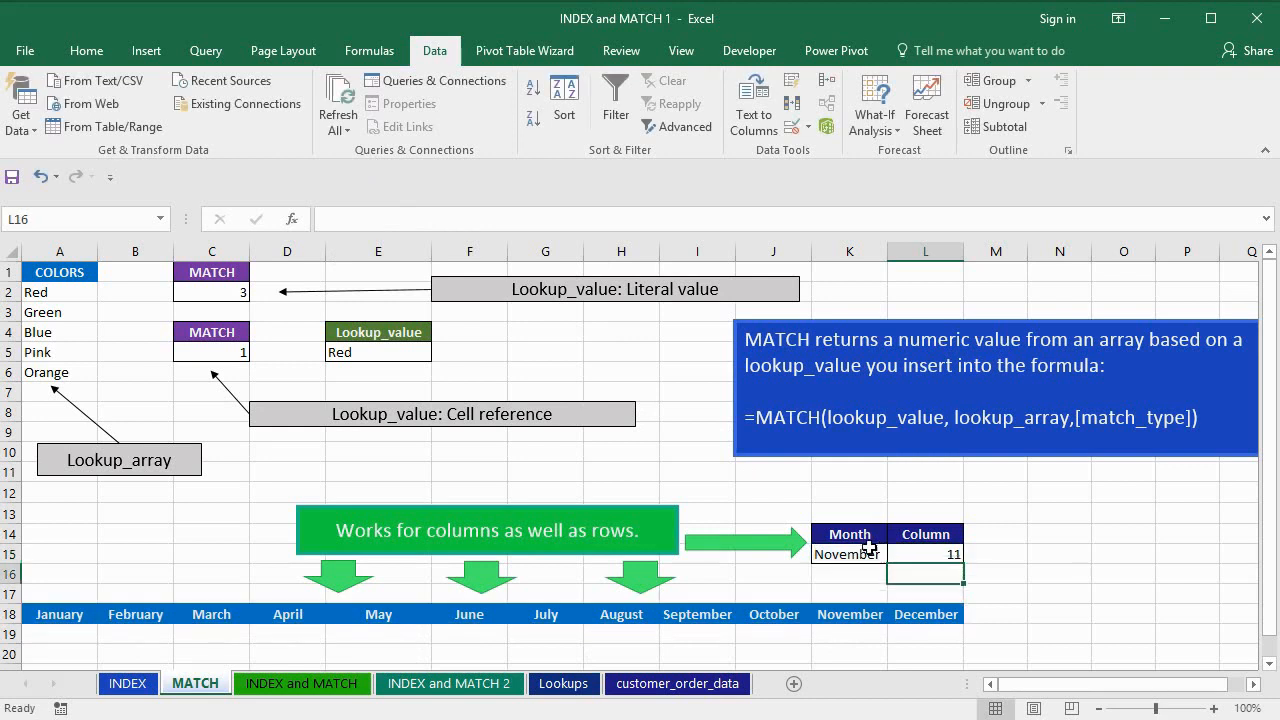
Set the lookup month in K15 to April.
left_click(869, 550)
left_click(918, 557)
left_click(870, 558)
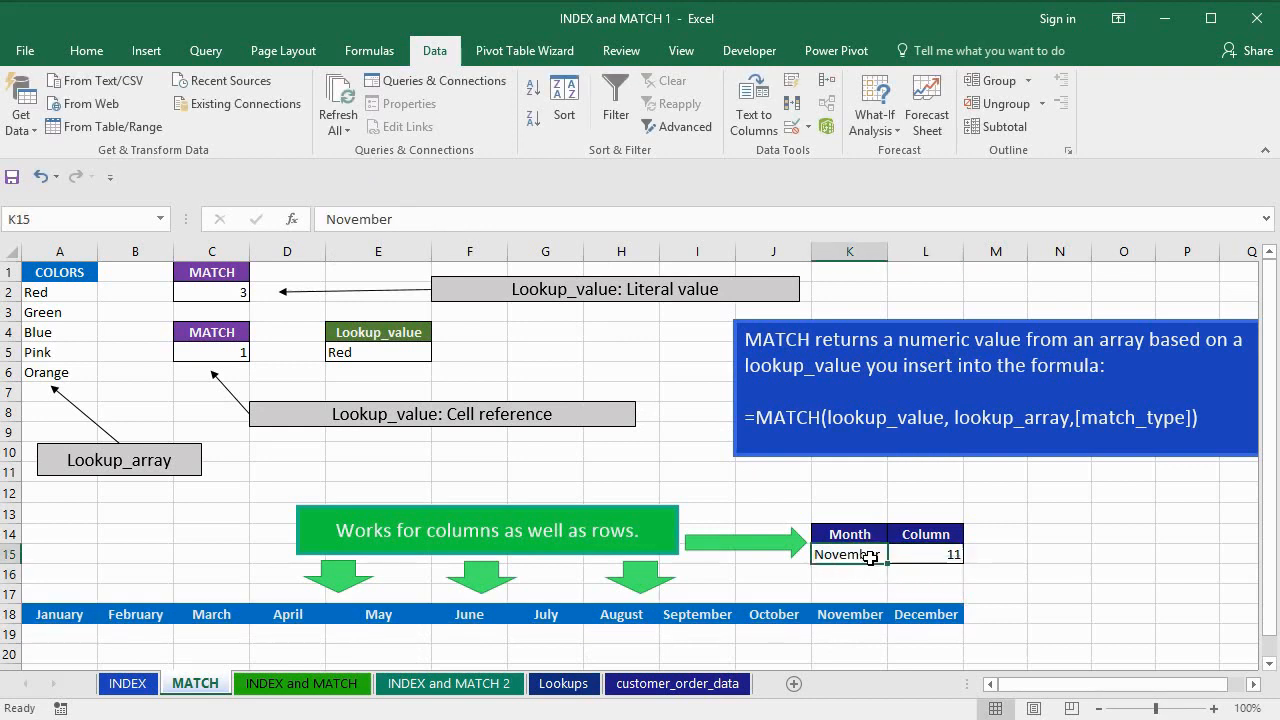
type("April")
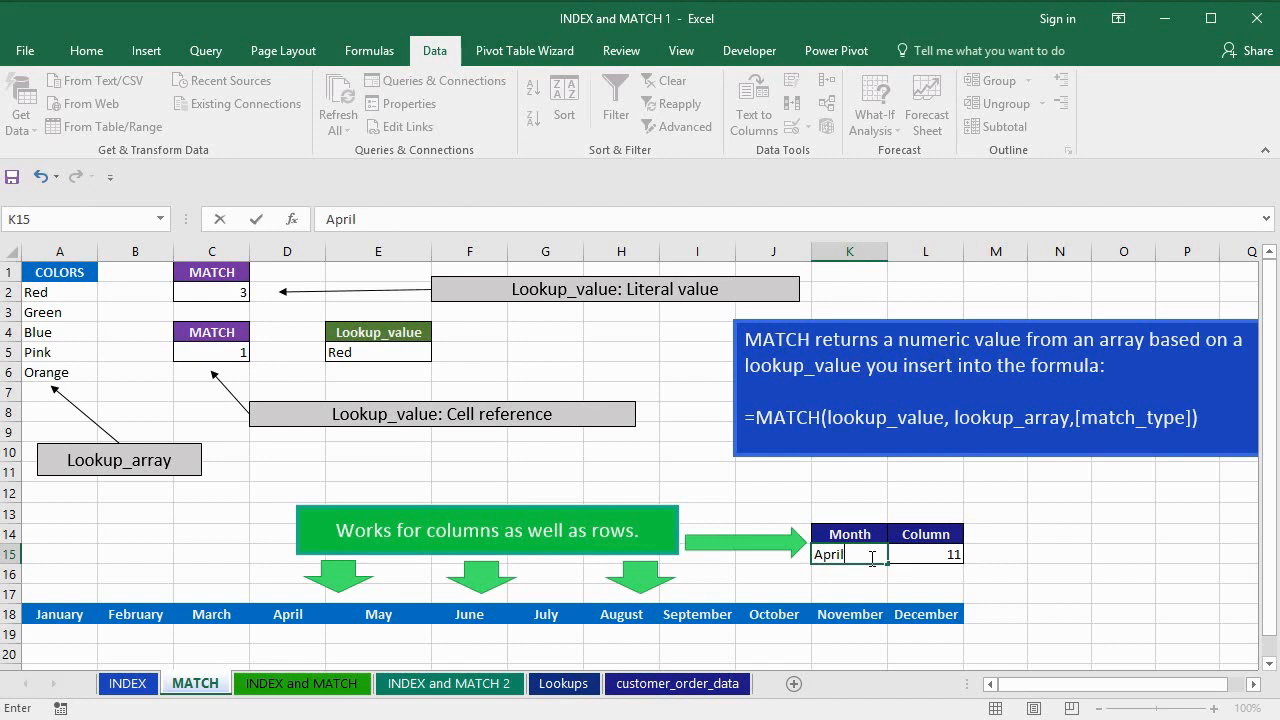
key("Return")
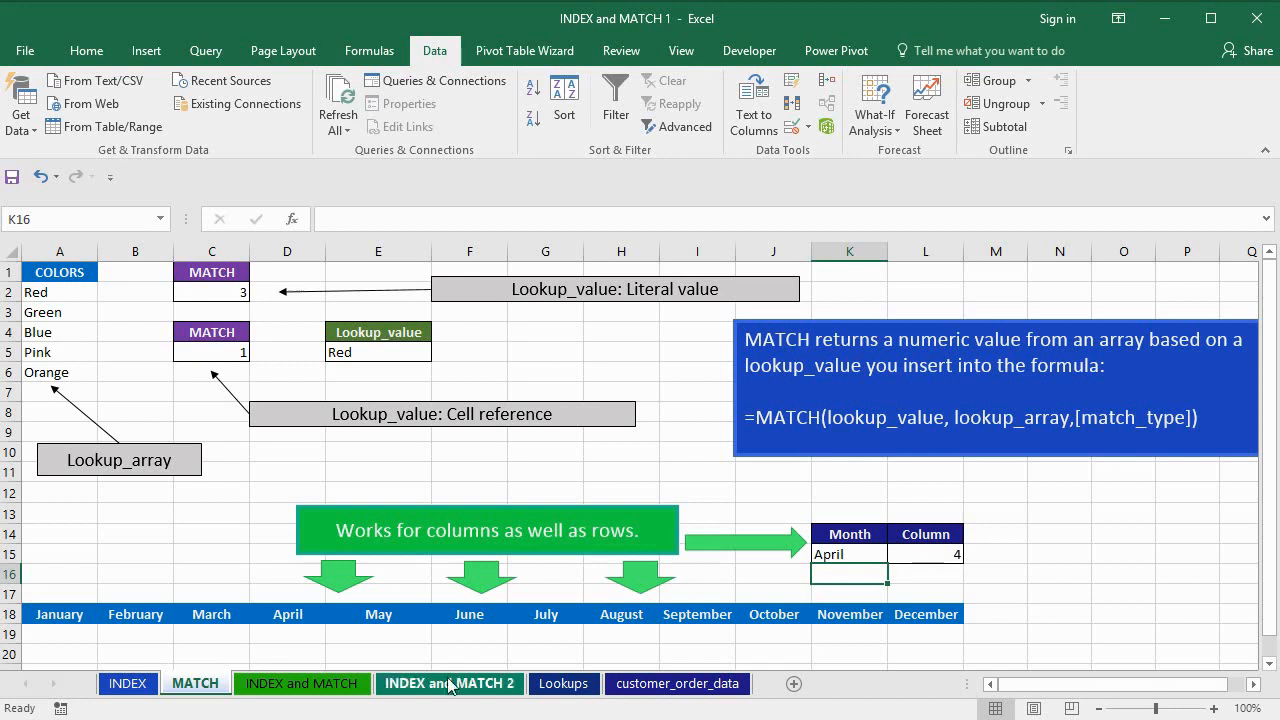
Open the INDEX sheet and examine the color array A2:A6 and the array and row number arguments of C2's INDEX formula.
left_click(128, 688)
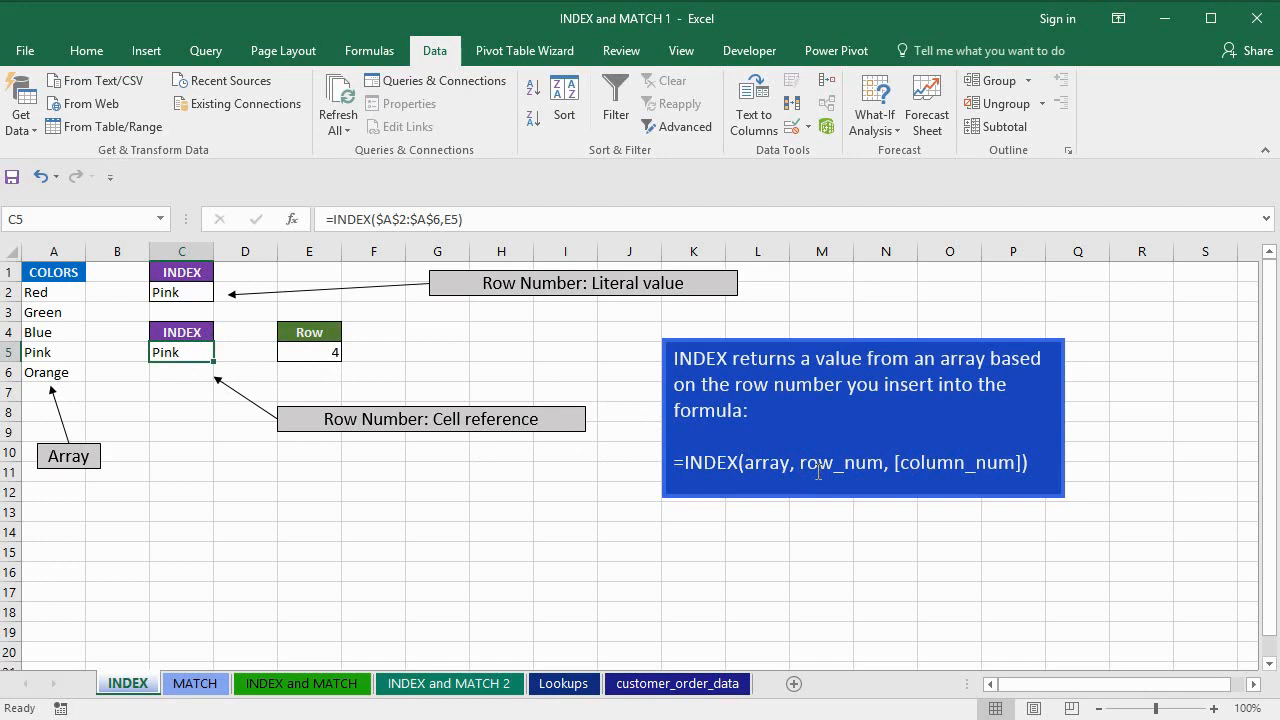
left_click_drag(65, 292, 72, 364)
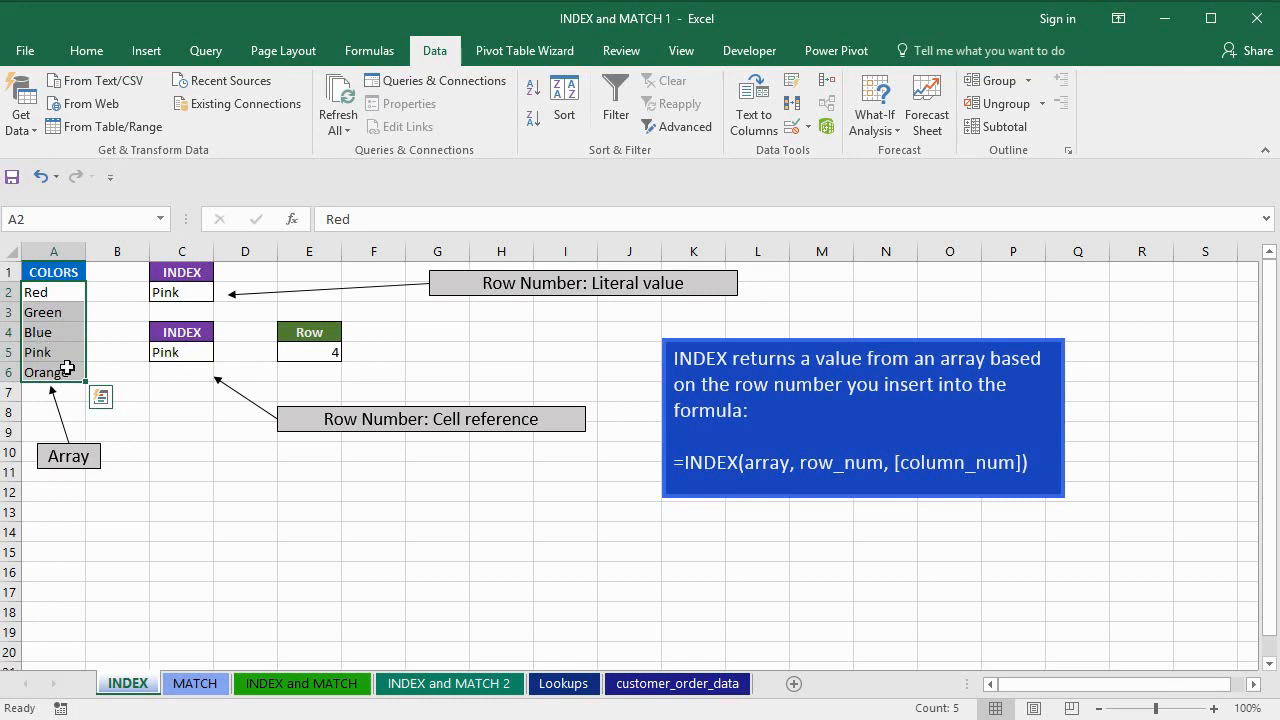
left_click(161, 298)
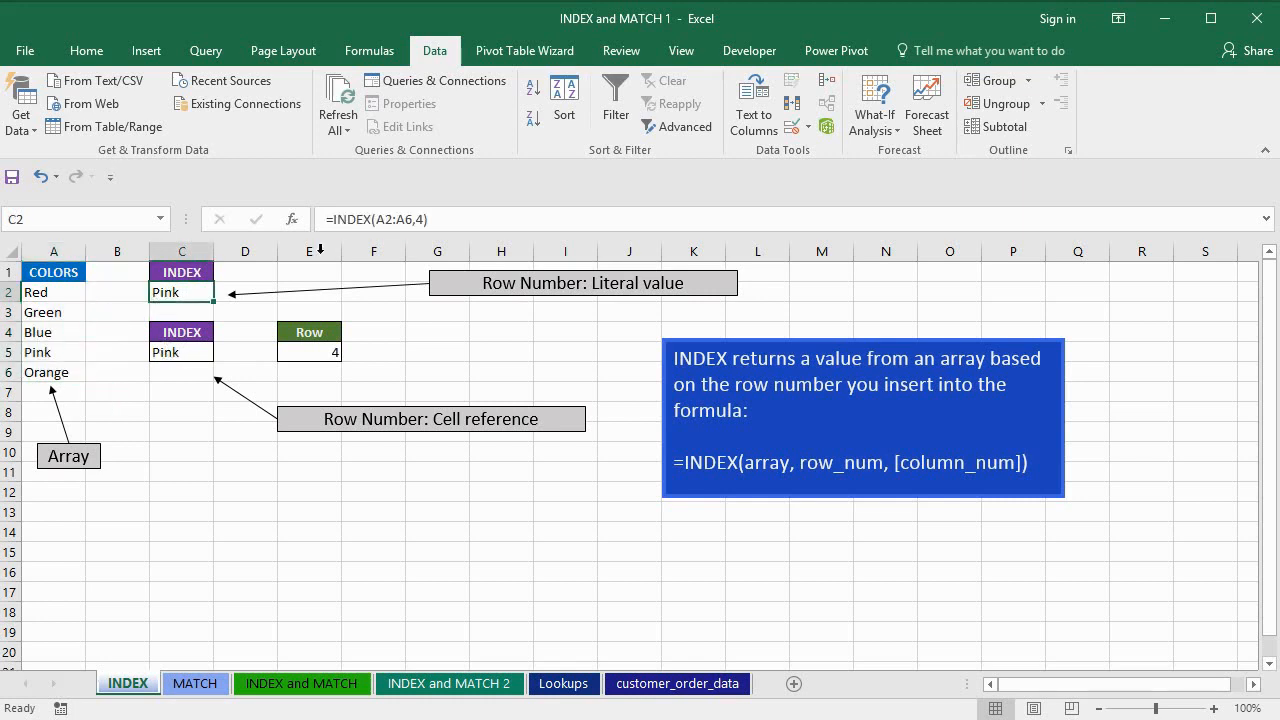
left_click(336, 219)
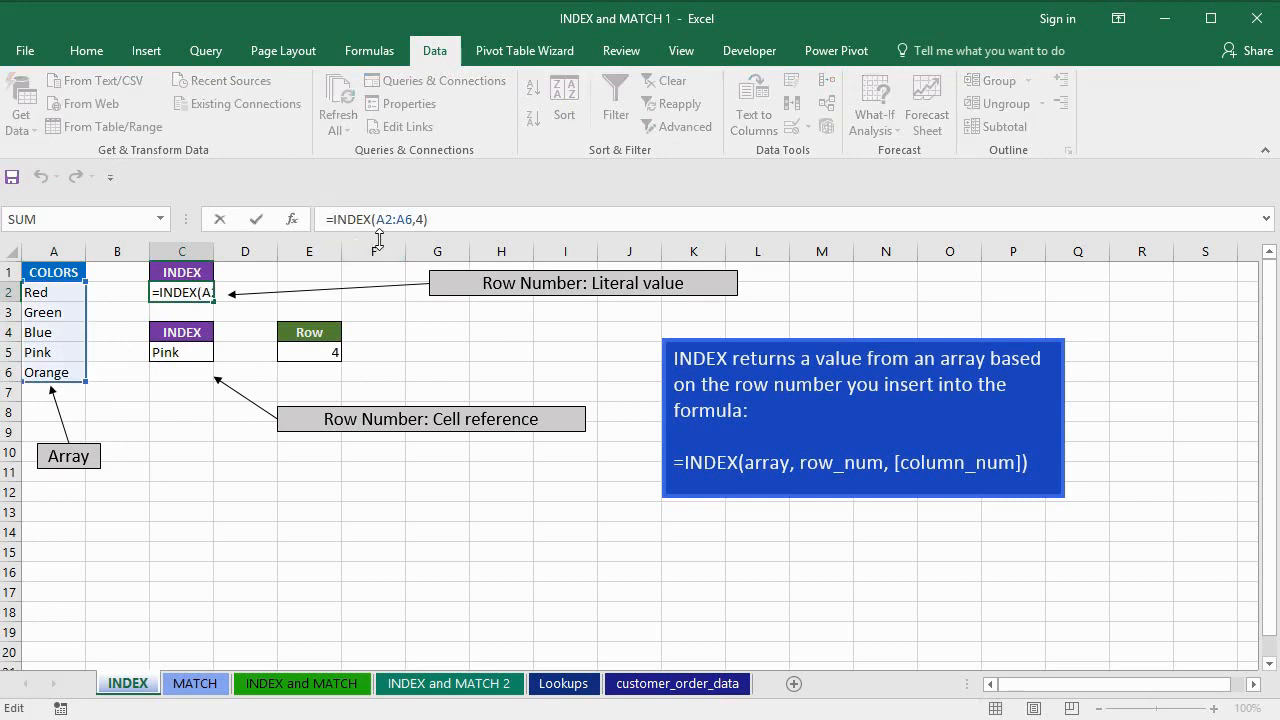
left_click(377, 219)
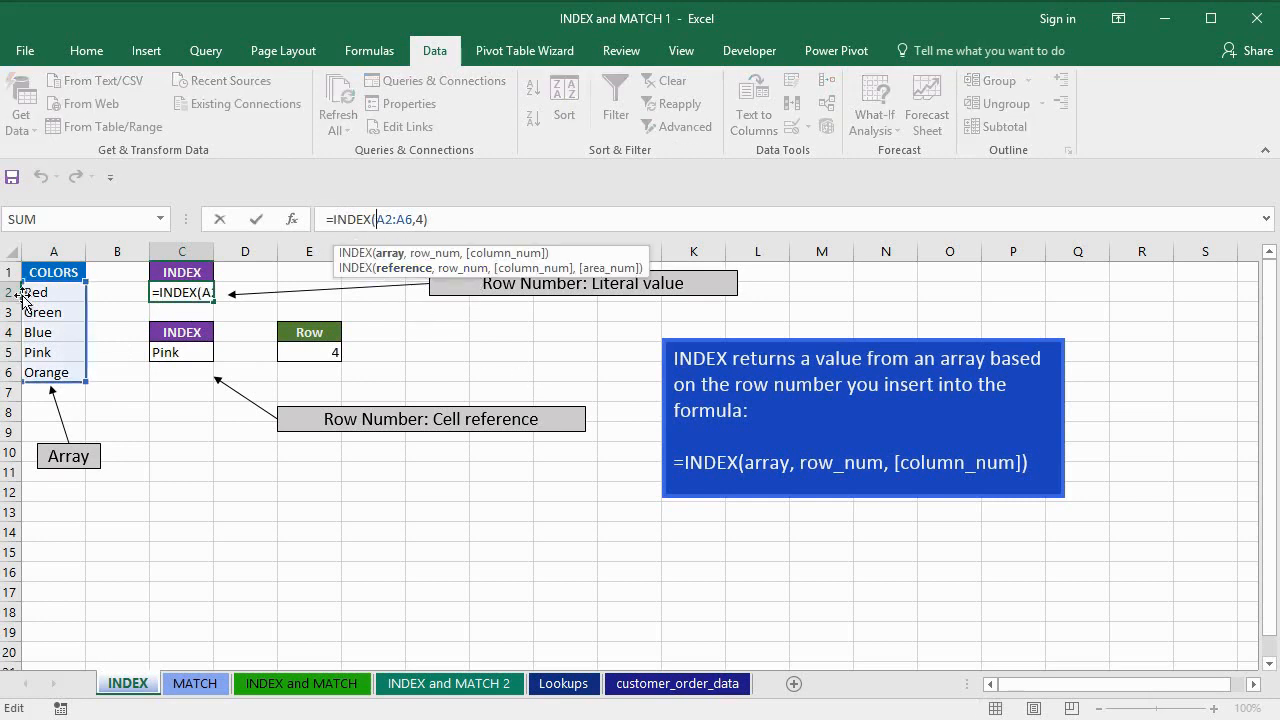
left_click(424, 220)
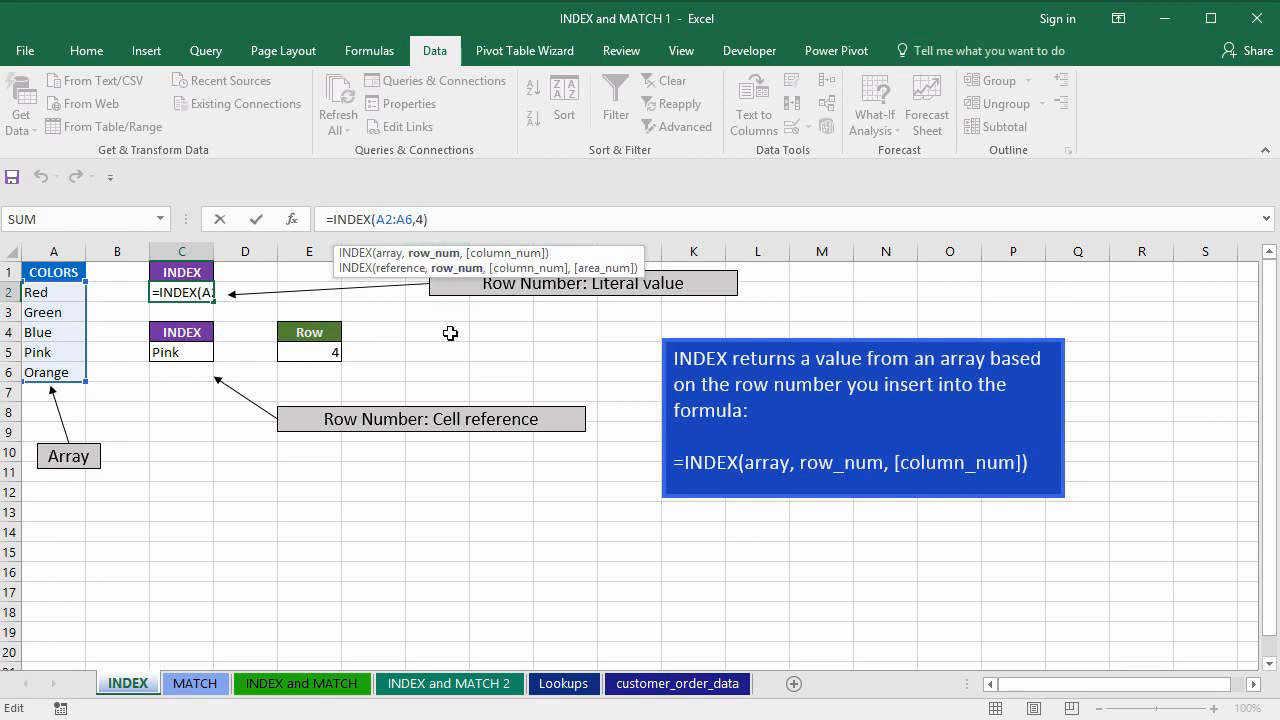
key("Return")
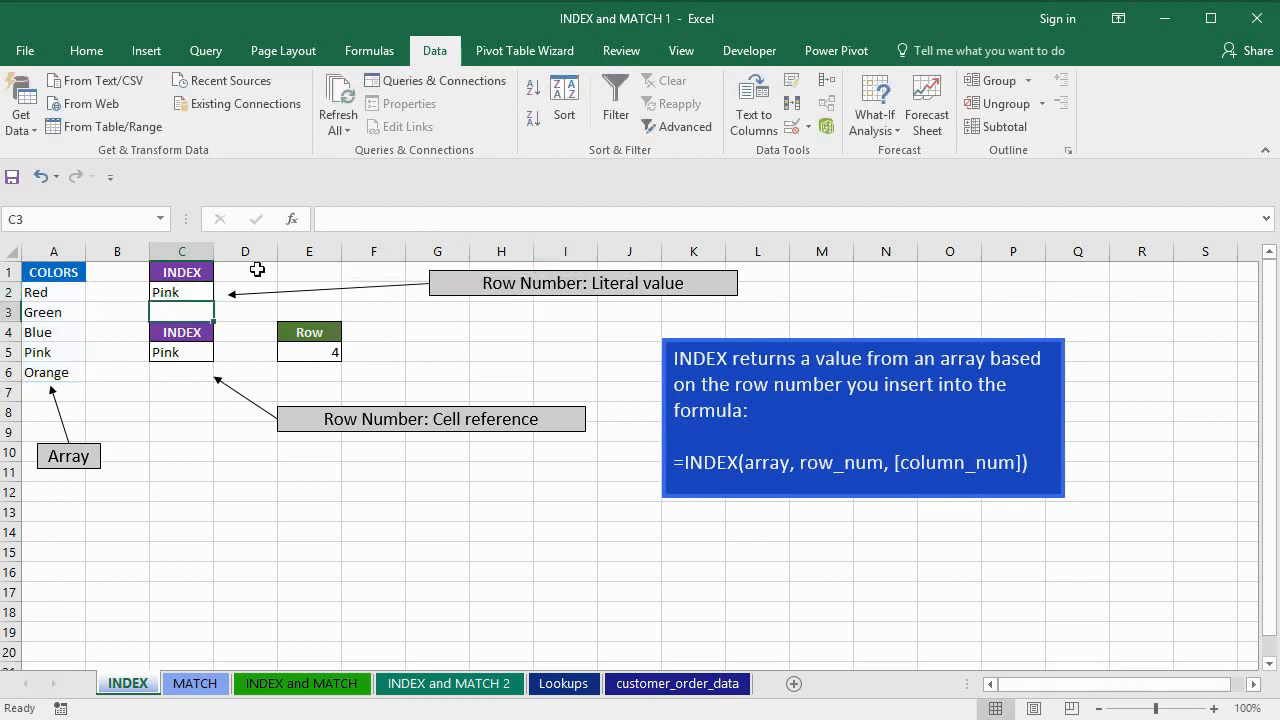
Edit the literal row number in C2's INDEX formula so that it returns Red, and check C2.
left_click(160, 294)
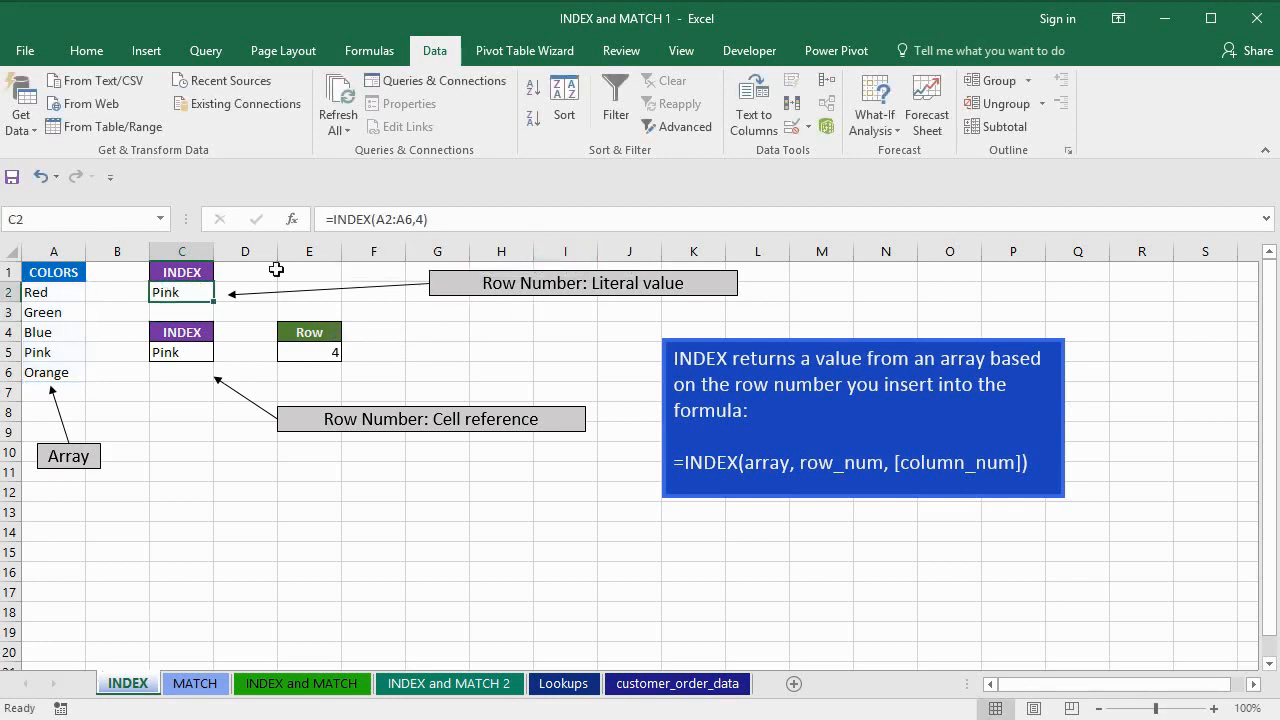
left_click(427, 219)
key("BackSpace")
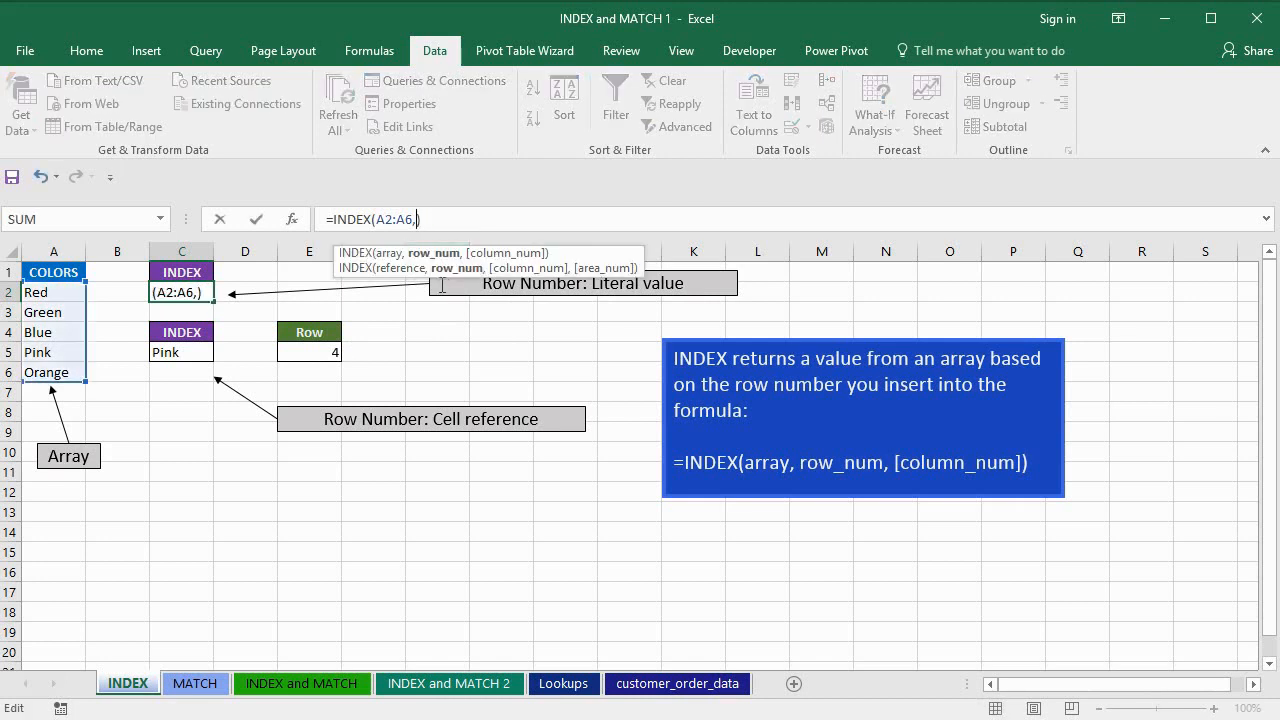
key("Return")
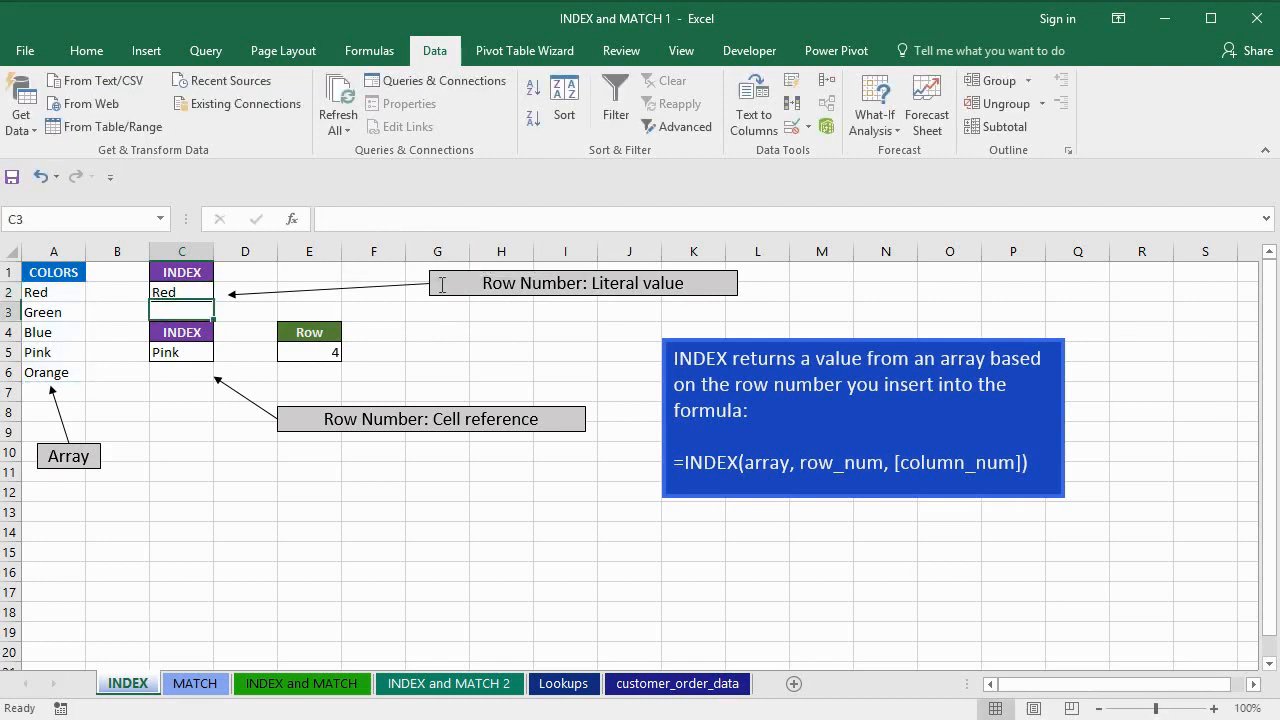
left_click(193, 288)
Review C5's cell-reference INDEX formula, set the row number in E5 to 1, and check C5.
left_click(308, 348)
left_click(185, 356)
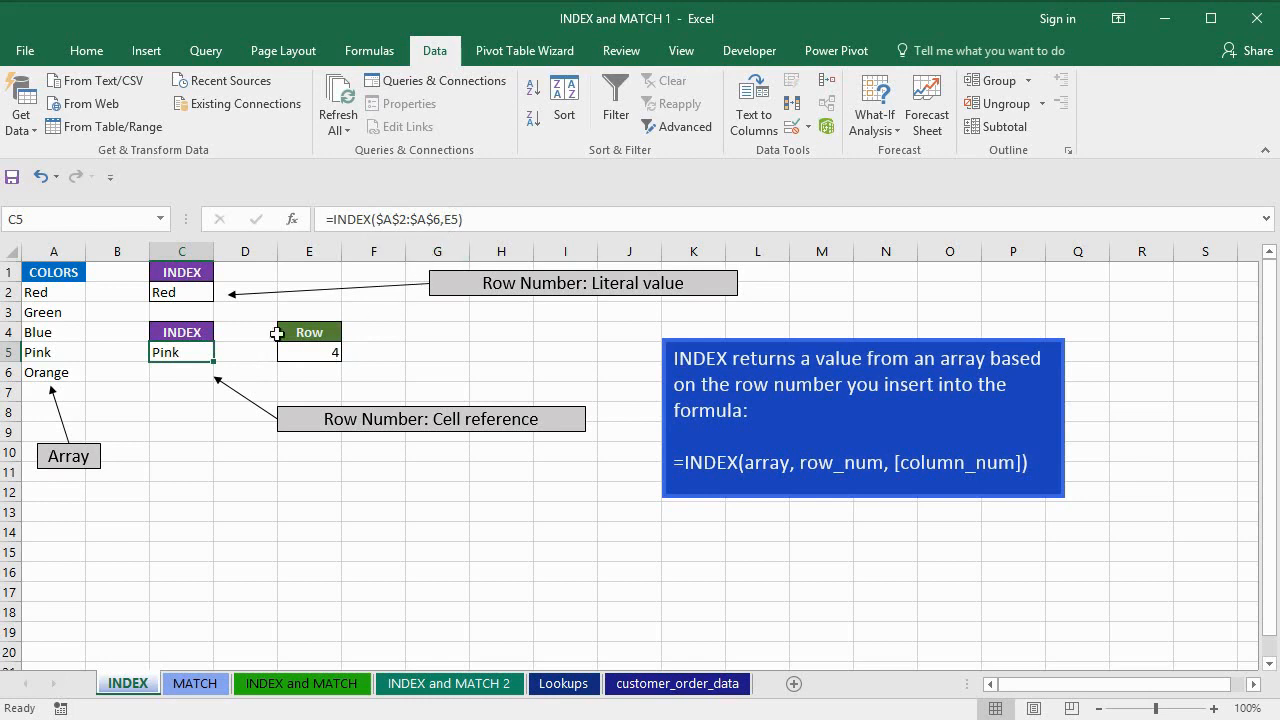
left_click(310, 352)
type("1")
key("Return")
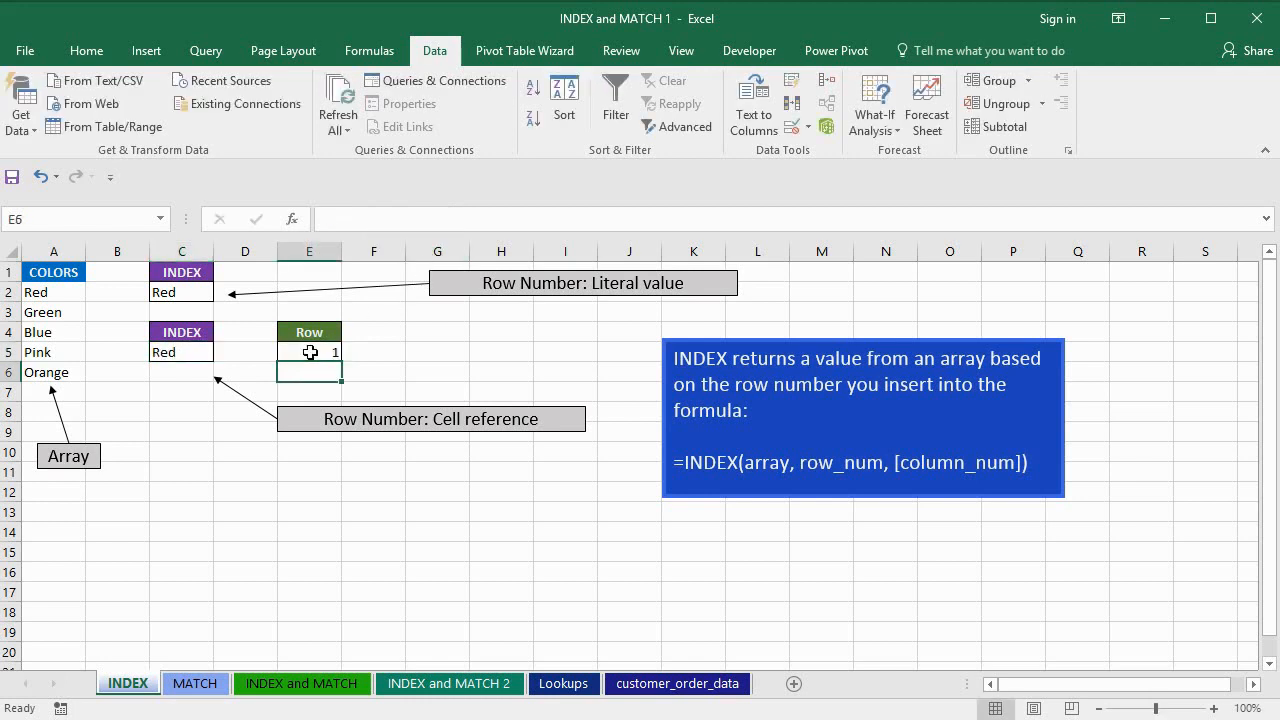
left_click(177, 352)
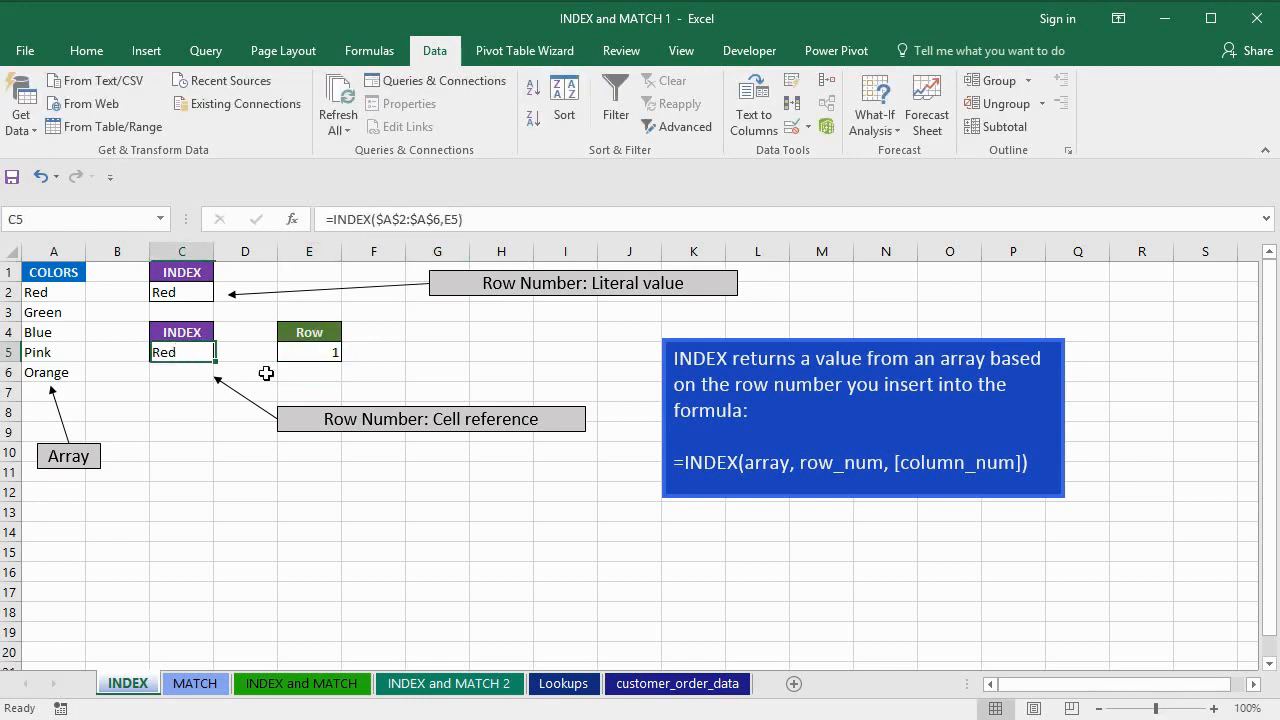
left_click(318, 354)
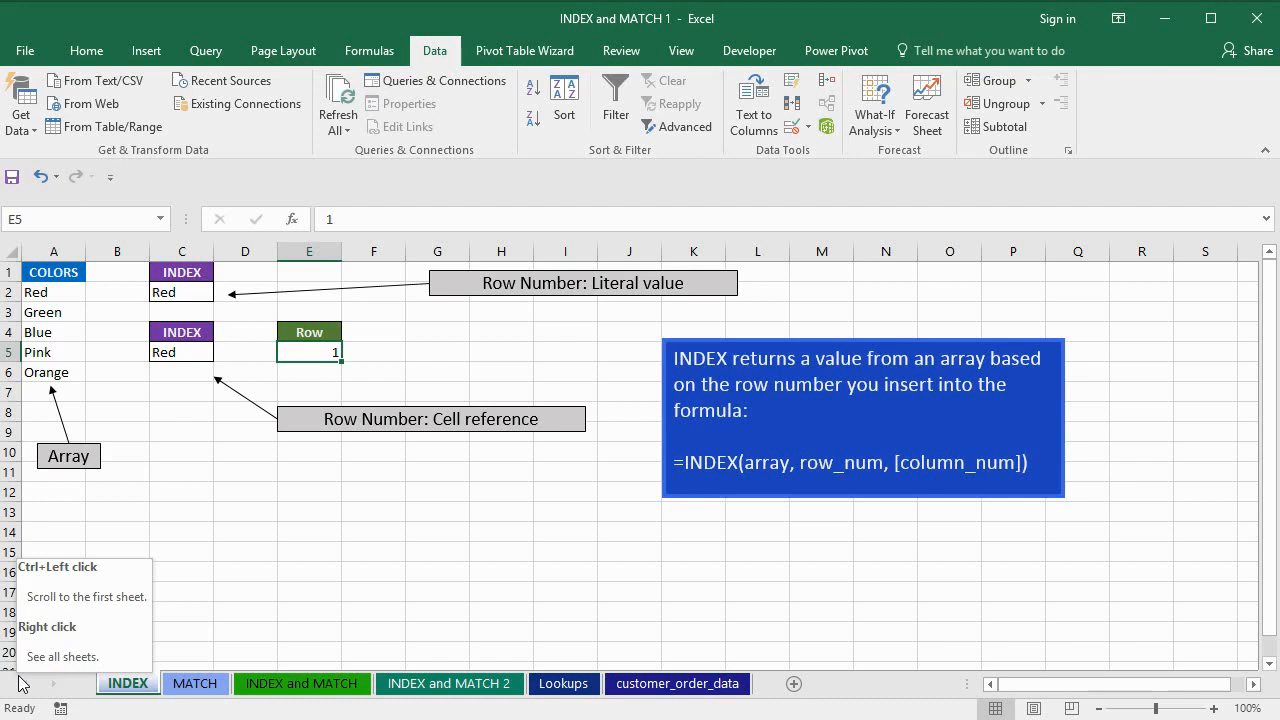
Open the INDEX and MATCH sheet and examine the combined formula in E5 against the codes and colors in A2:B6.
left_click(412, 688)
left_click(290, 686)
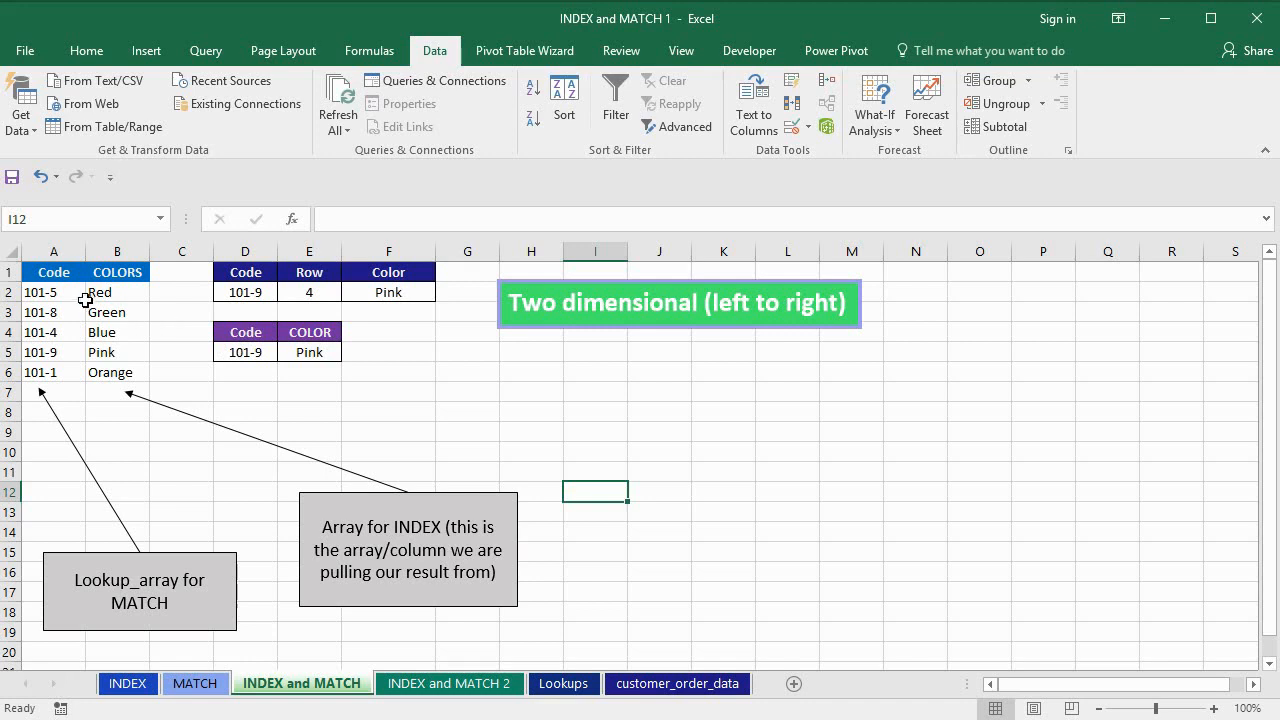
left_click(264, 352)
left_click(303, 352)
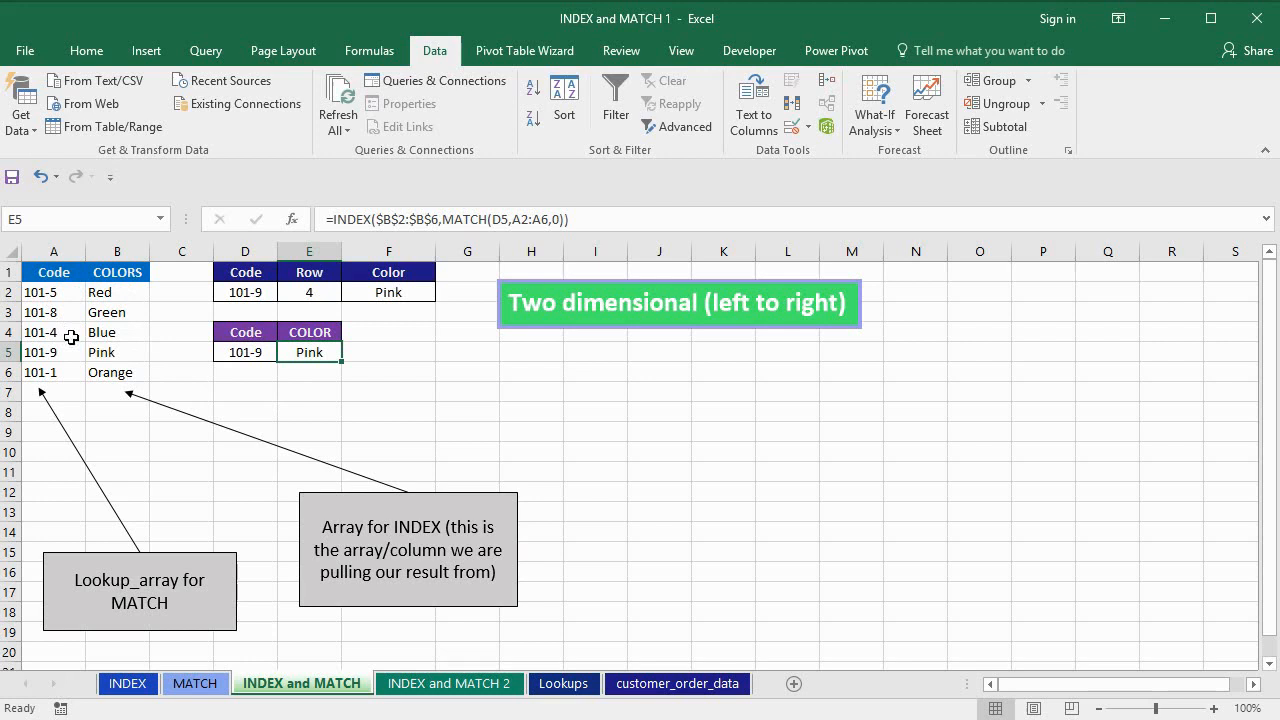
left_click(54, 291)
left_click_drag(56, 328, 123, 369)
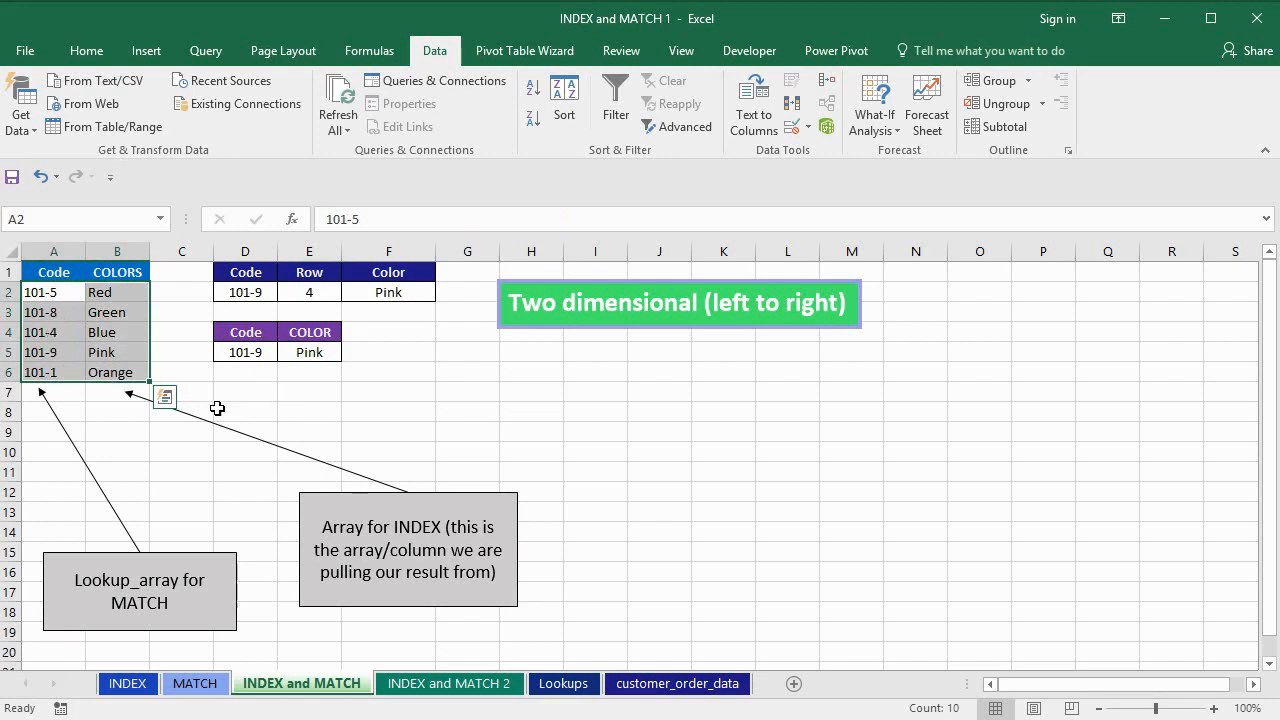
left_click_drag(65, 291, 45, 372)
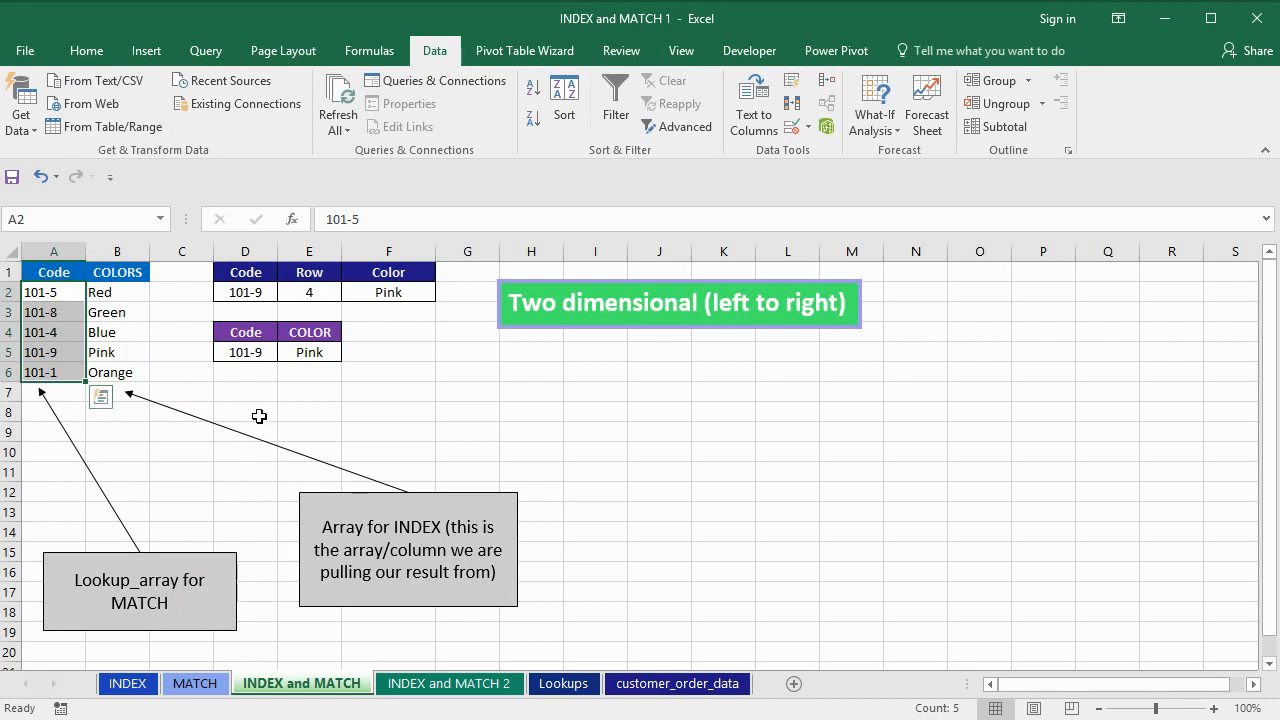
Examine how E2's MATCH formula looks up the code in D2 within the codes in A2:A6.
left_click(241, 290)
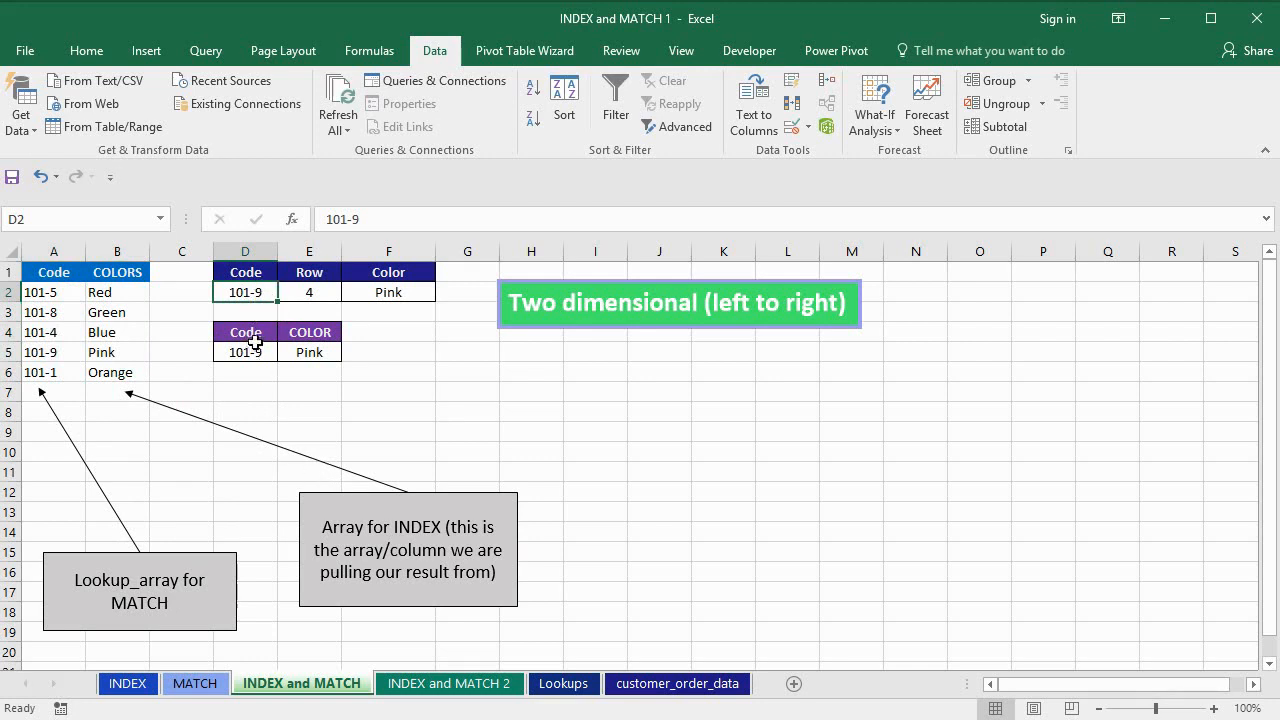
left_click(316, 290)
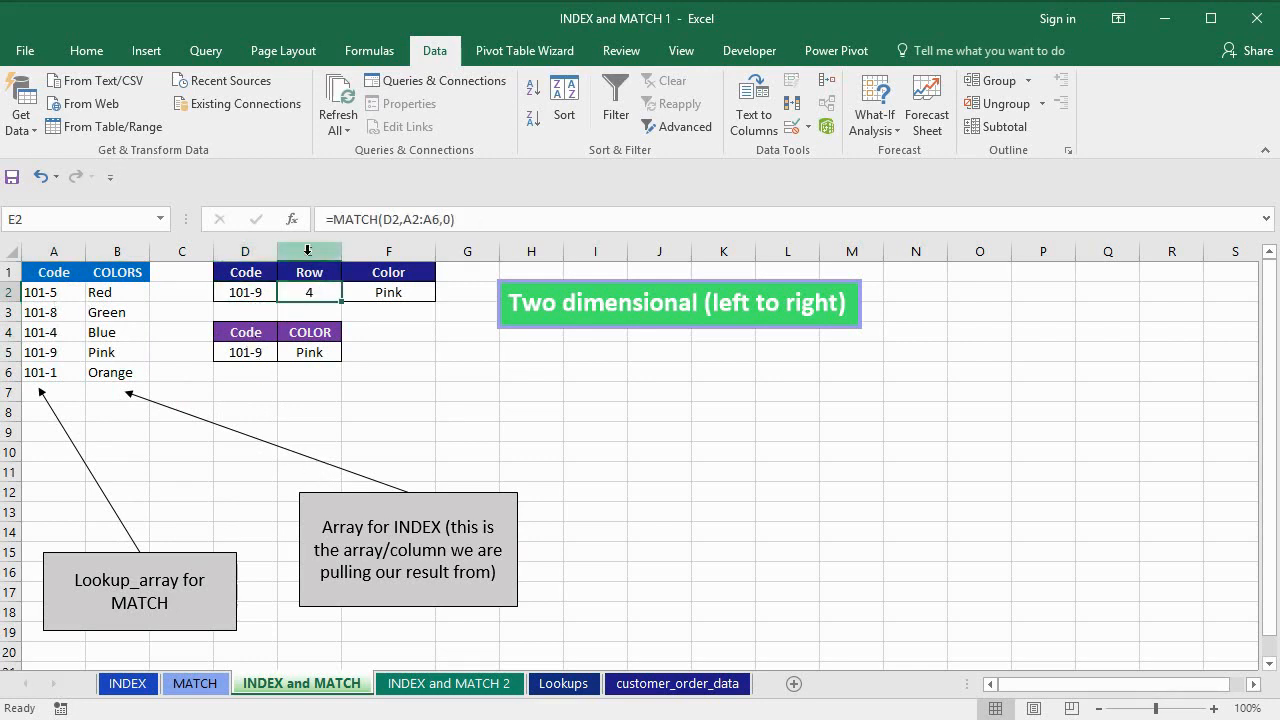
left_click(385, 218)
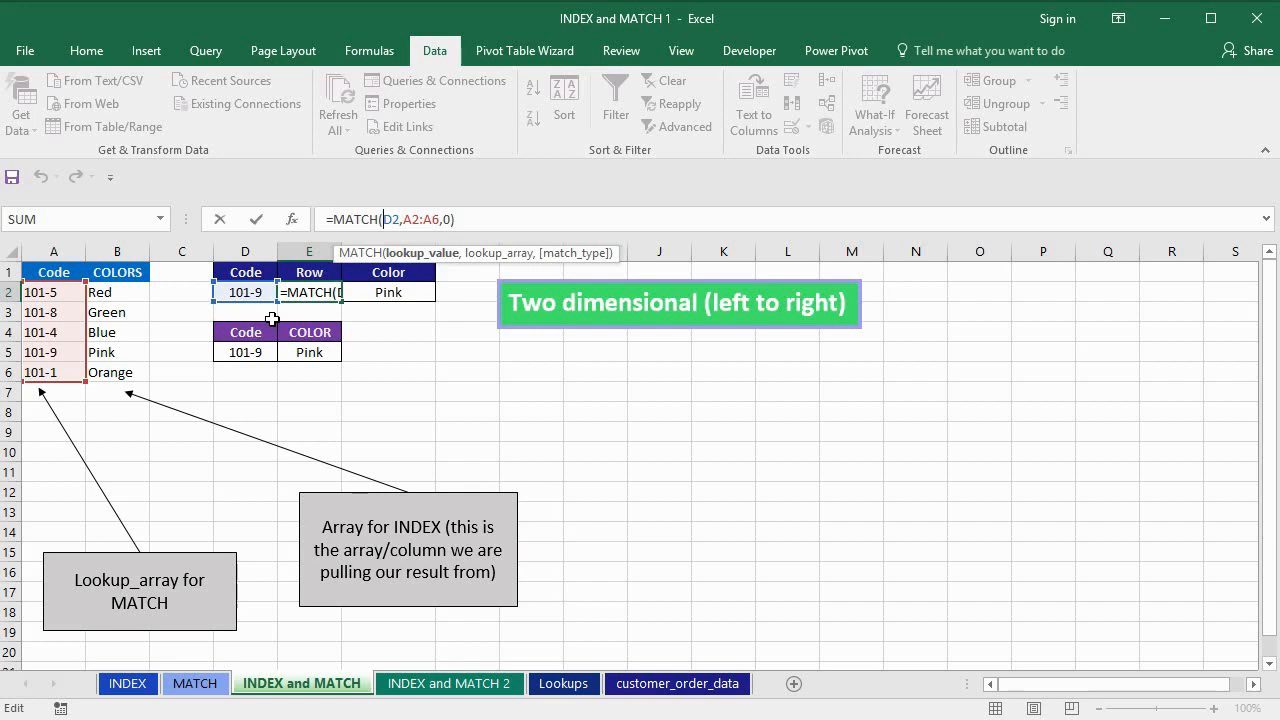
key("Return")
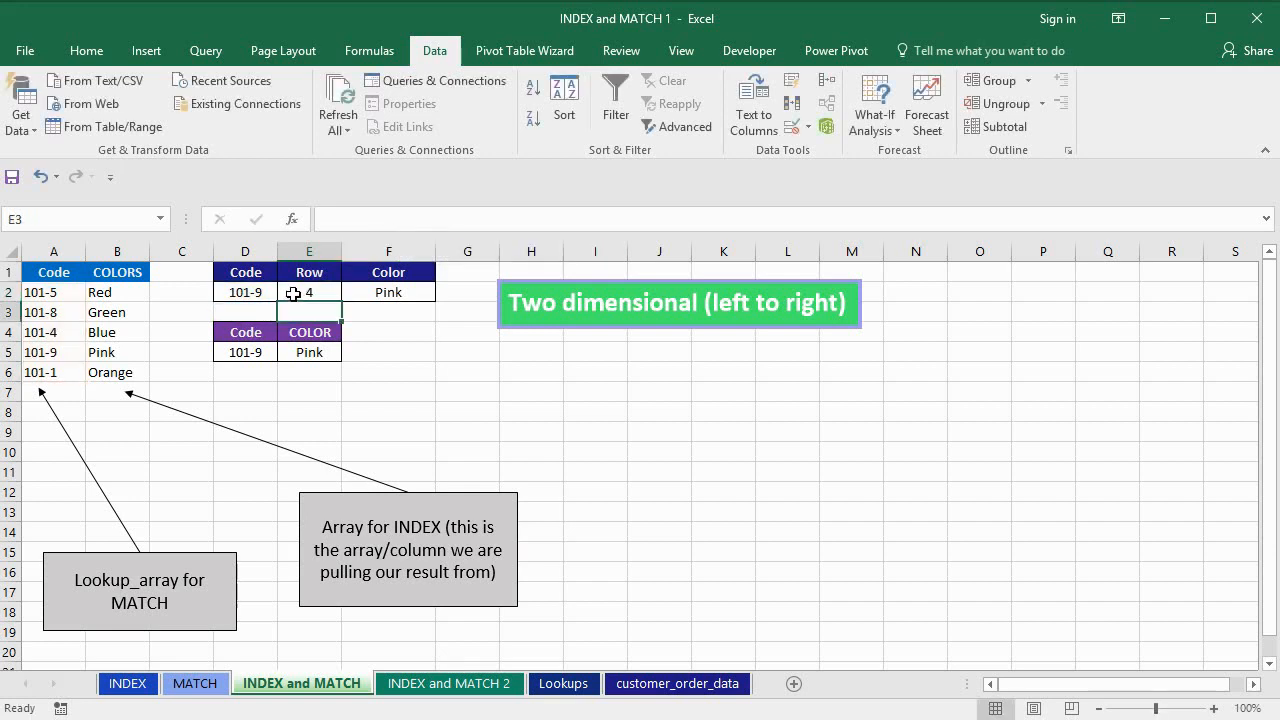
left_click(292, 294)
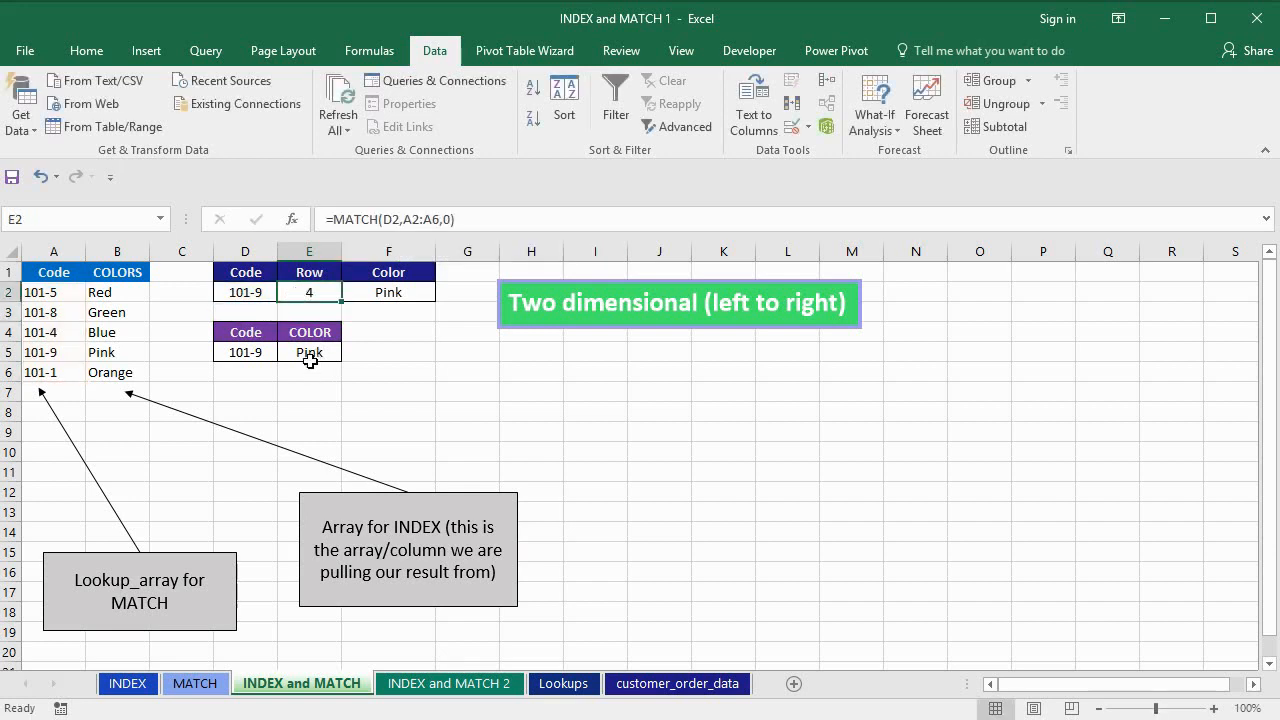
Examine how F2's INDEX formula uses the row number from E2, and compare it with the combined formula in E5.
left_click(376, 293)
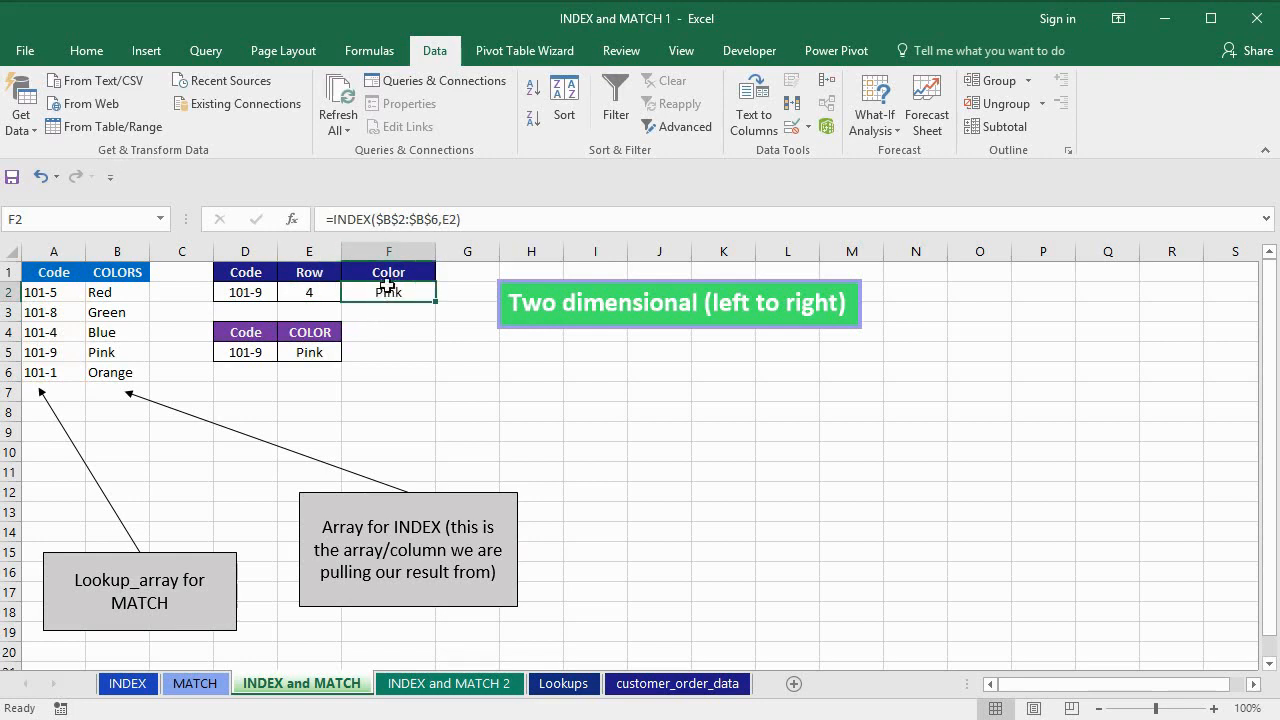
left_click(444, 222)
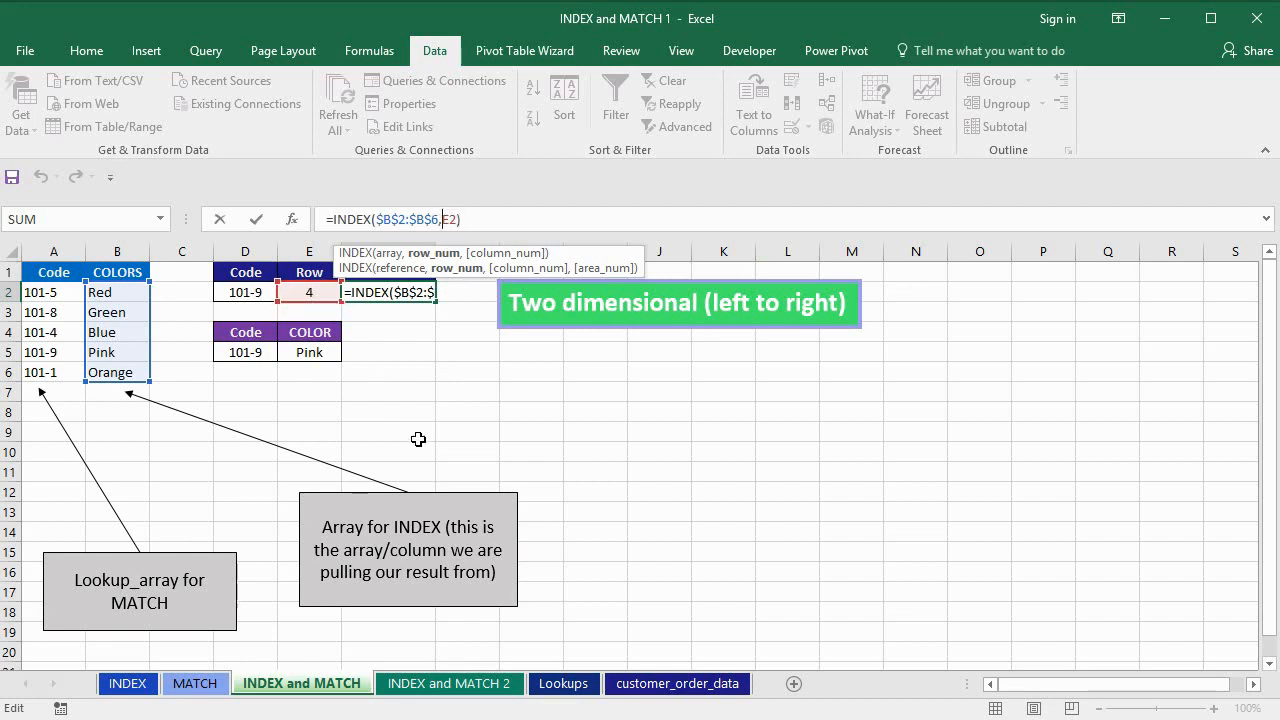
key("ctrl+Return")
left_click(308, 356)
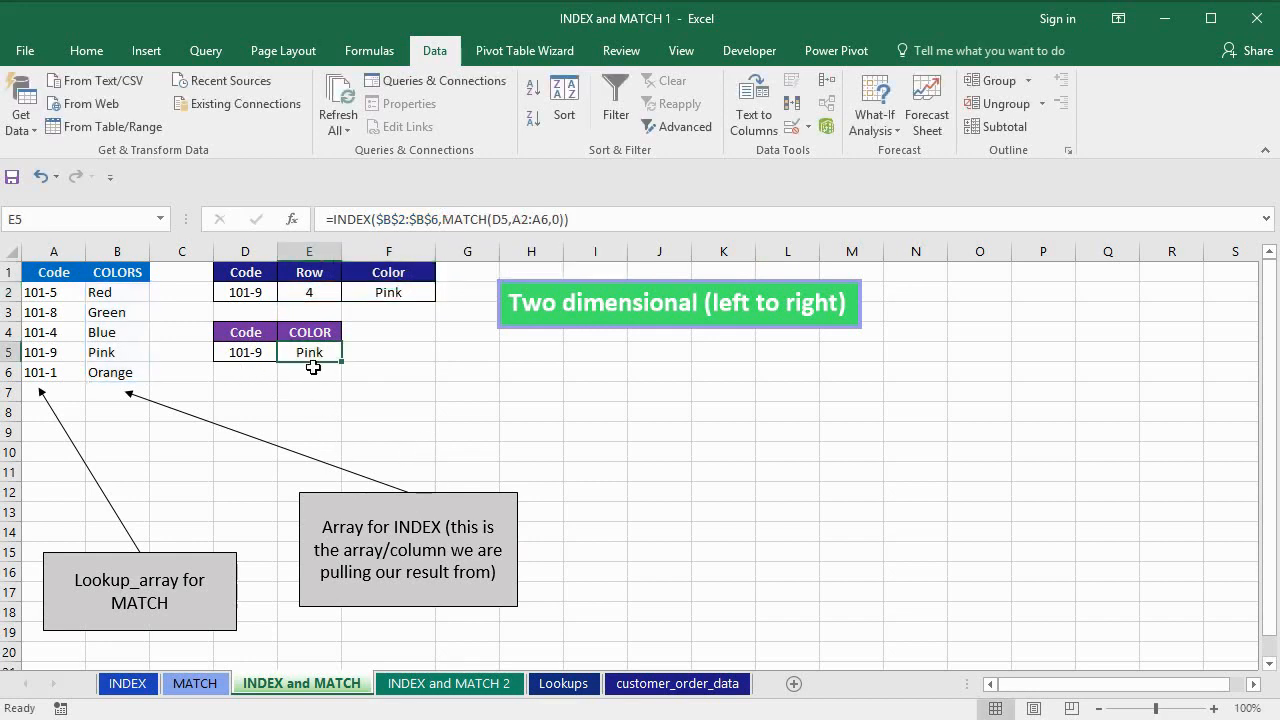
Examine each argument of E5's combined formula, from the INDEX array $B$2:$B$6 to the nested MATCH that supplies the row number.
left_click(374, 220)
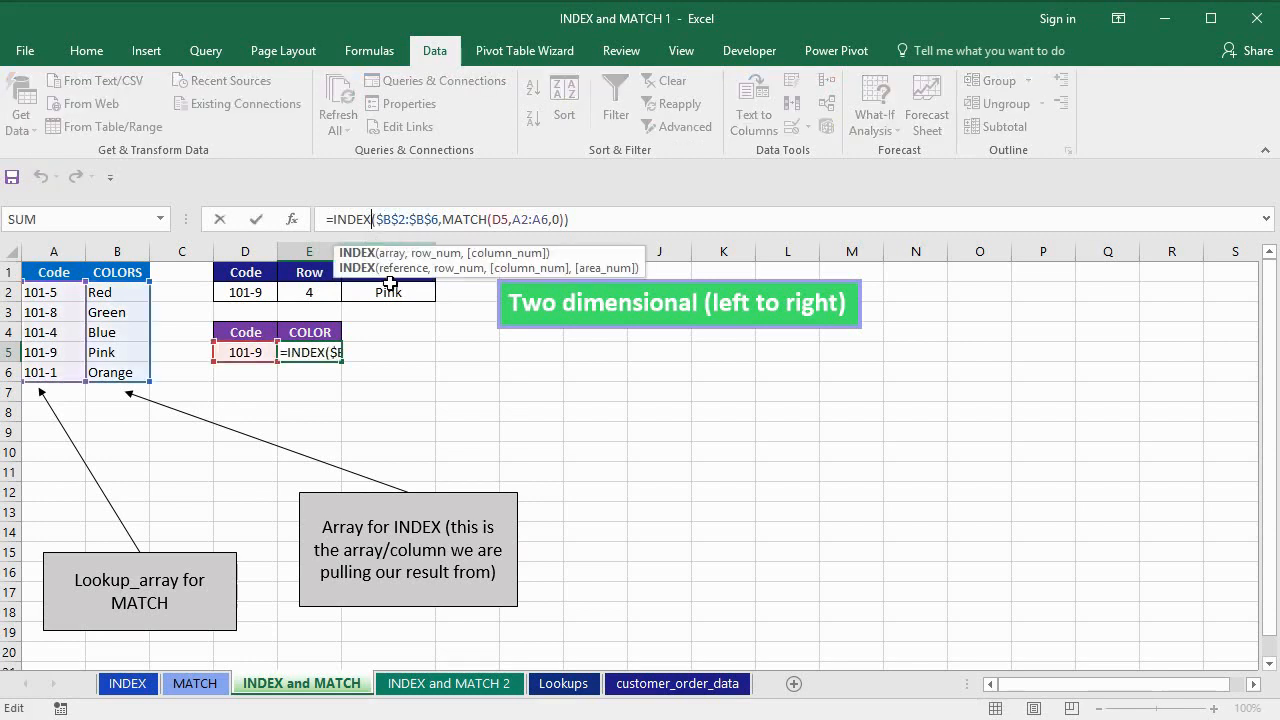
left_click(379, 225)
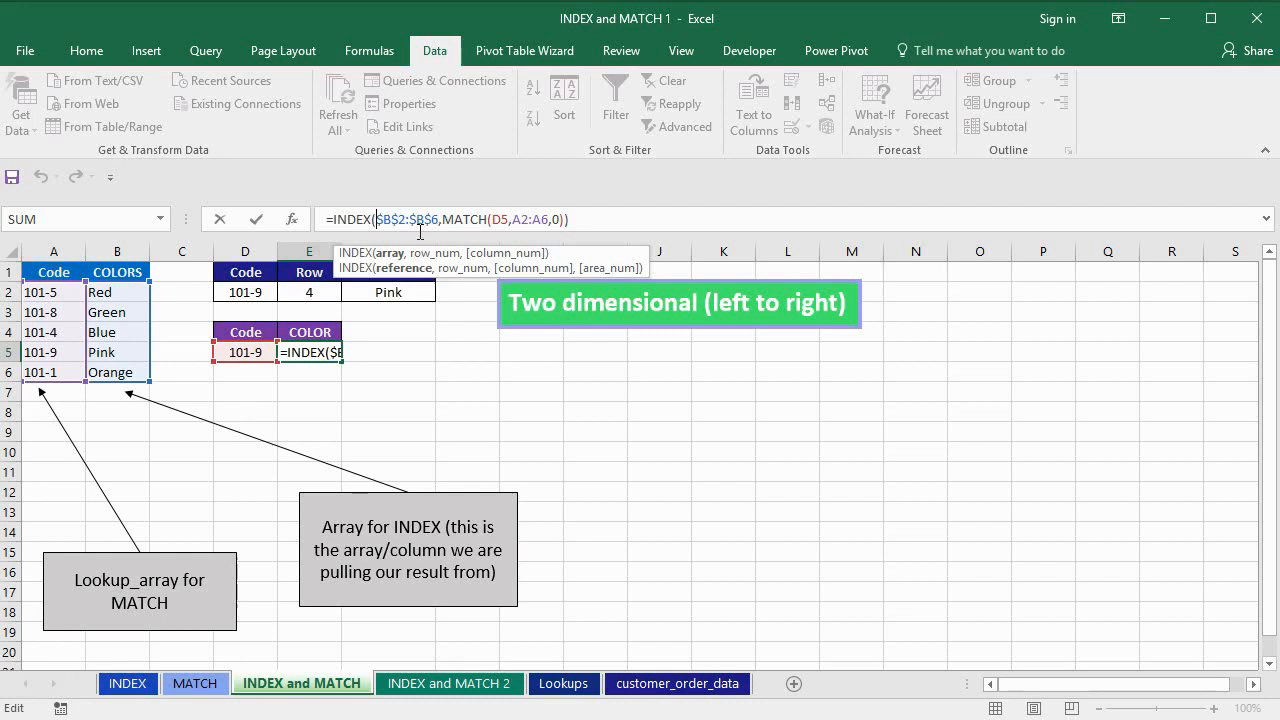
left_click(443, 220)
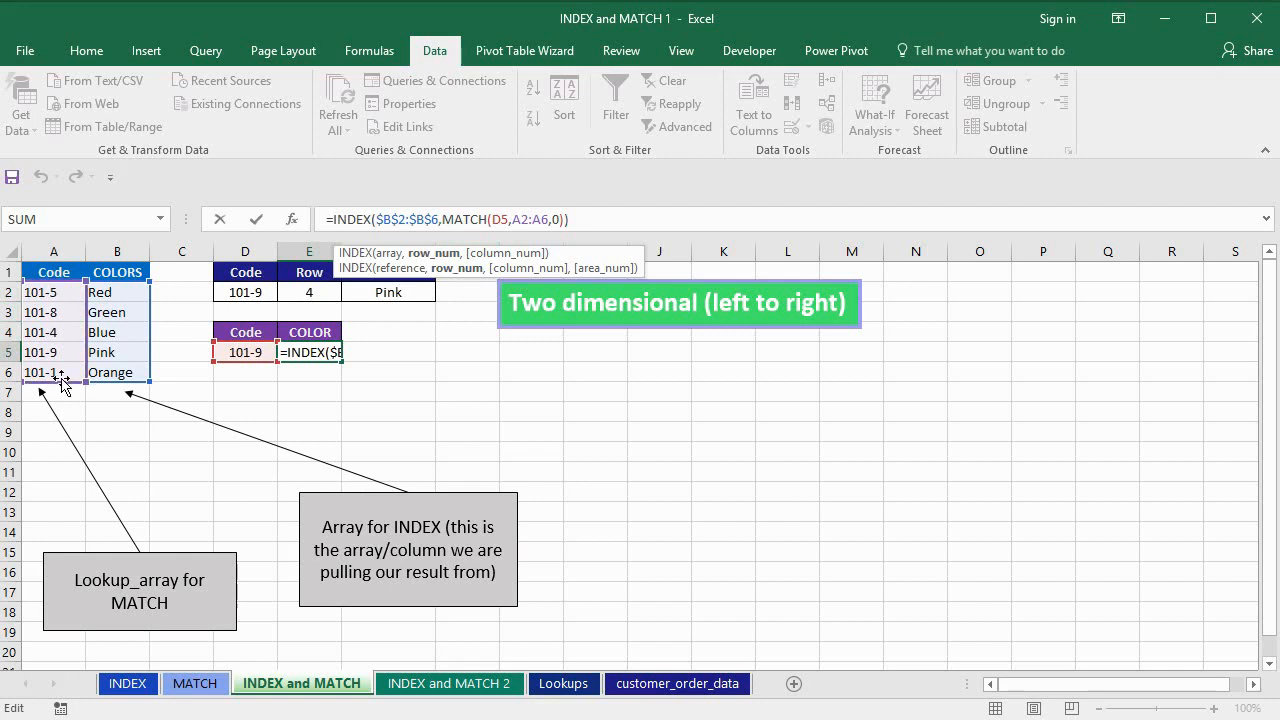
left_click(514, 222)
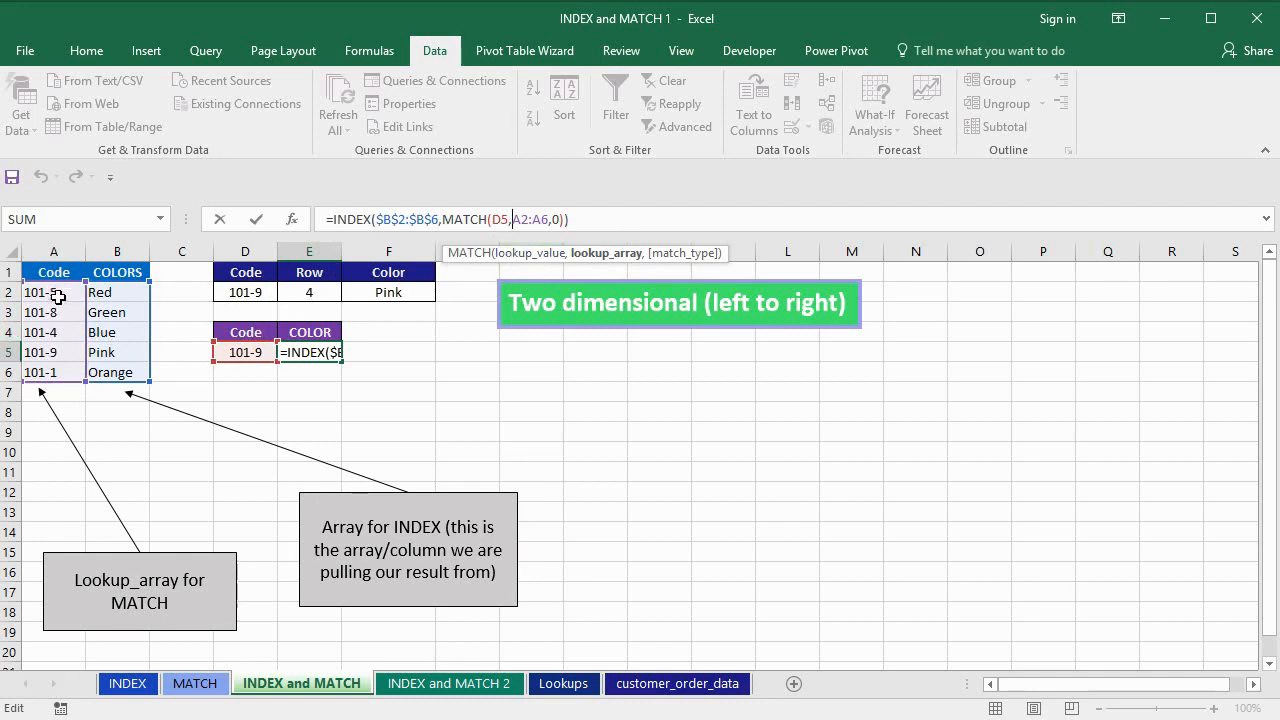
left_click(581, 222)
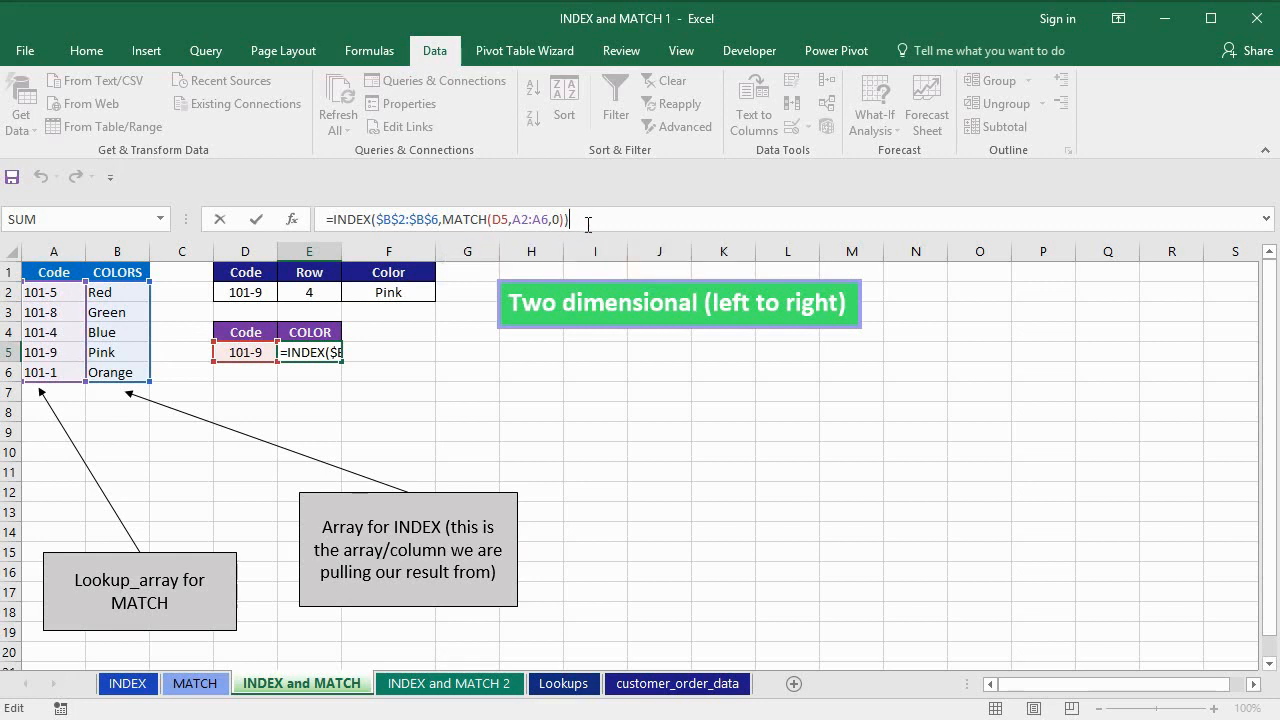
left_click(444, 219)
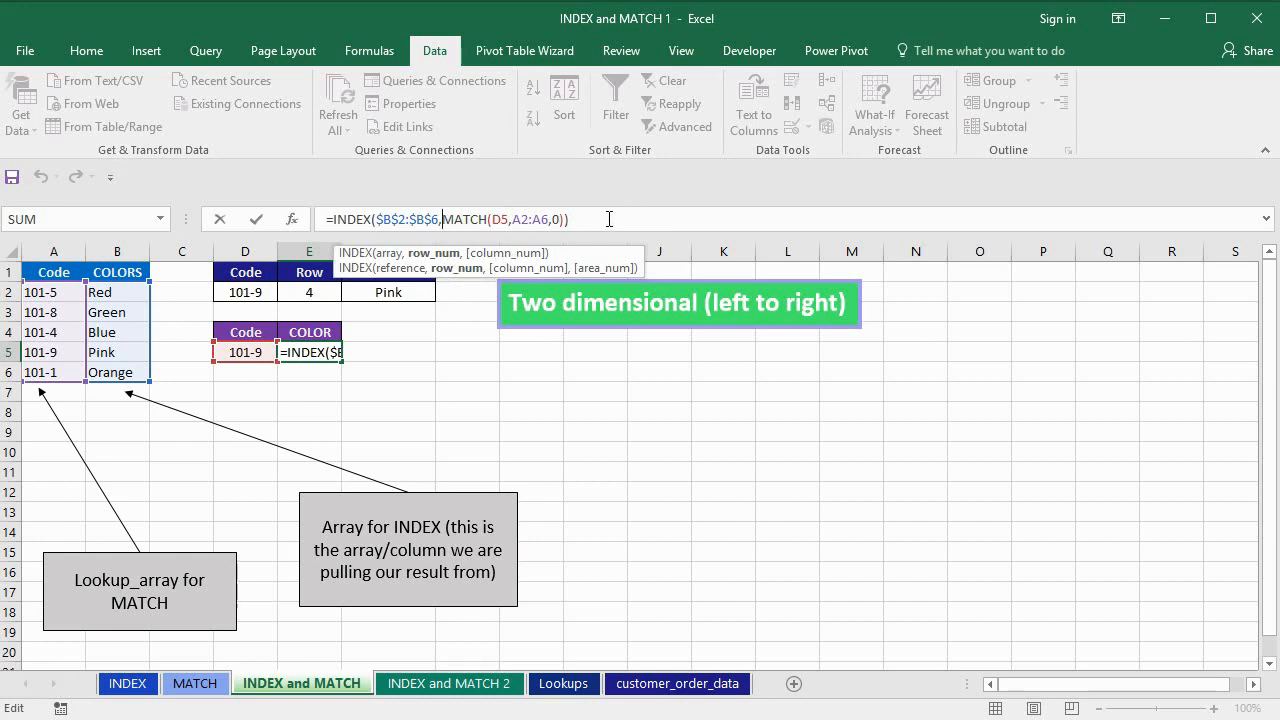
key("Return")
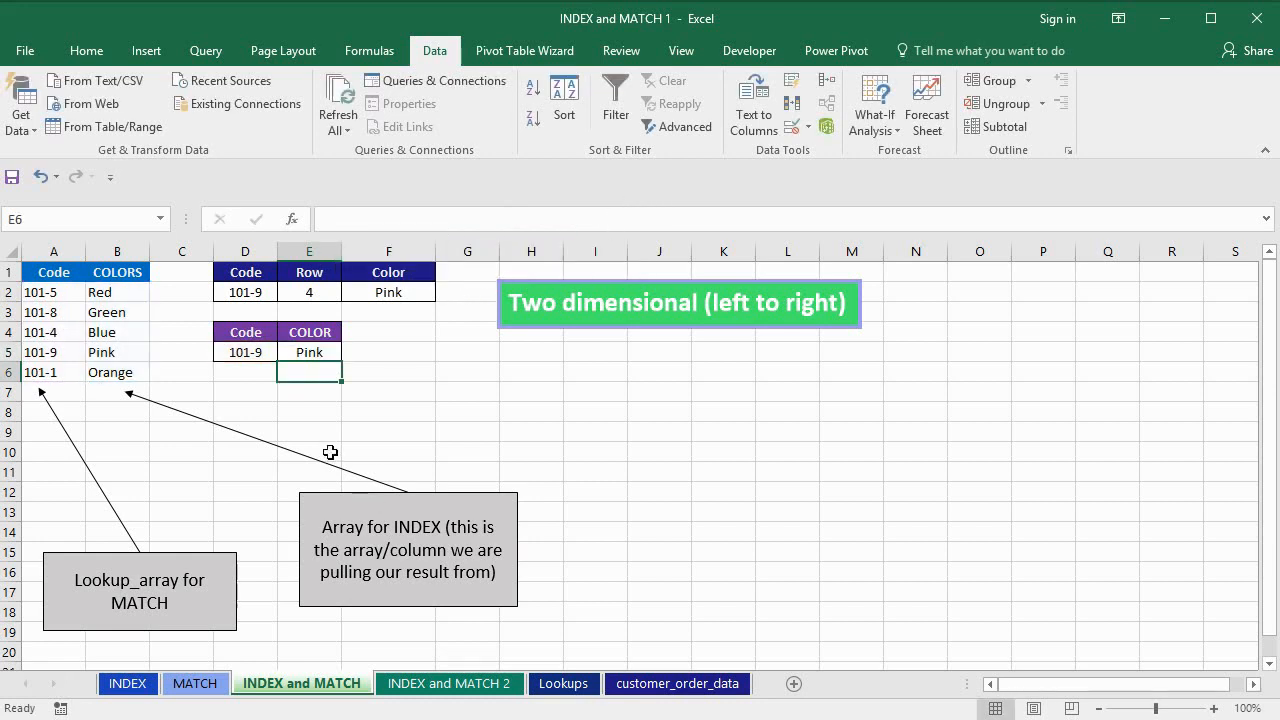
left_click(310, 358)
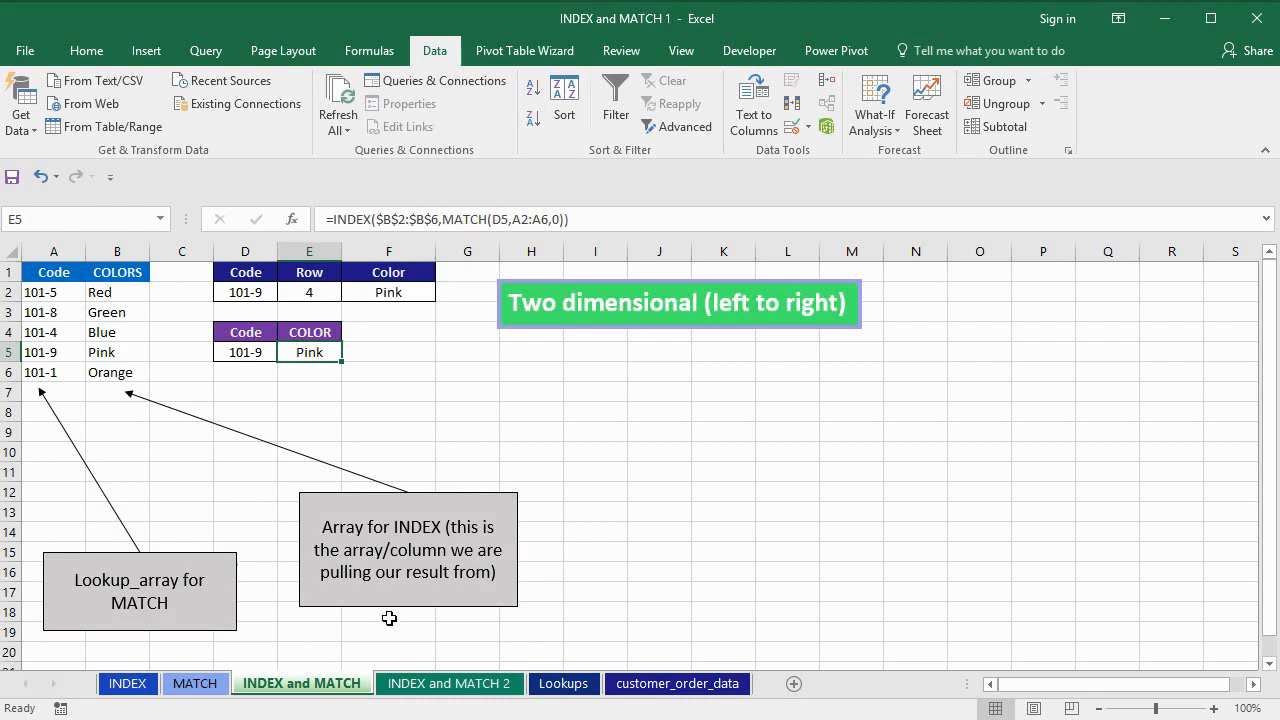
Open the INDEX and MATCH 2 sheet and examine the codes in A2:A6 as INDEX array and the colors in B2:B6 as MATCH lookup array.
left_click(482, 688)
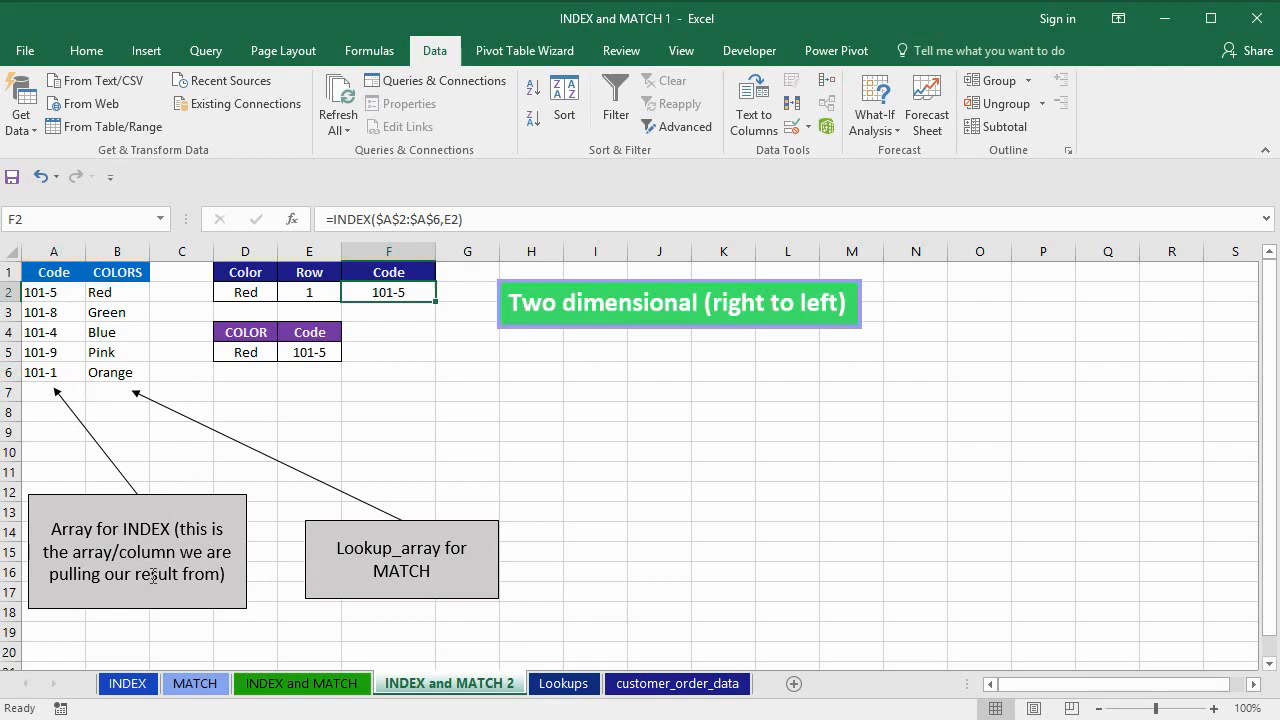
left_click_drag(34, 290, 45, 376)
left_click(348, 562)
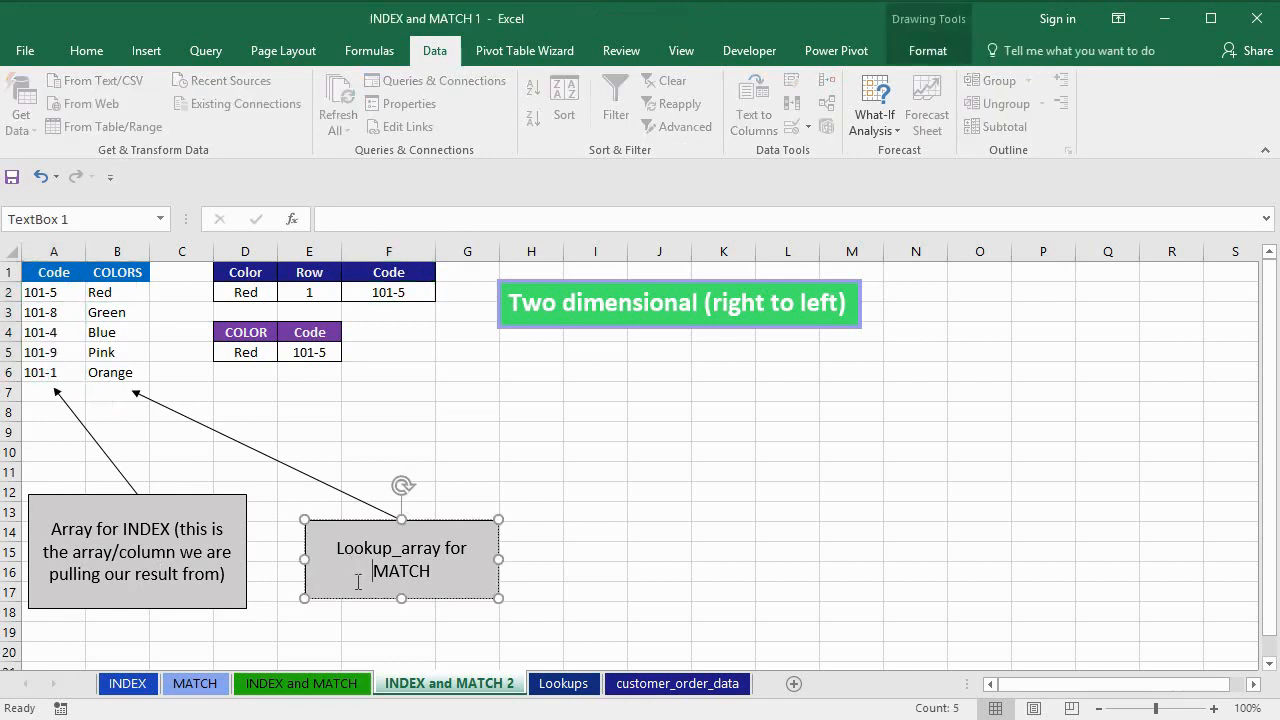
left_click(107, 299)
left_click_drag(107, 311, 131, 372)
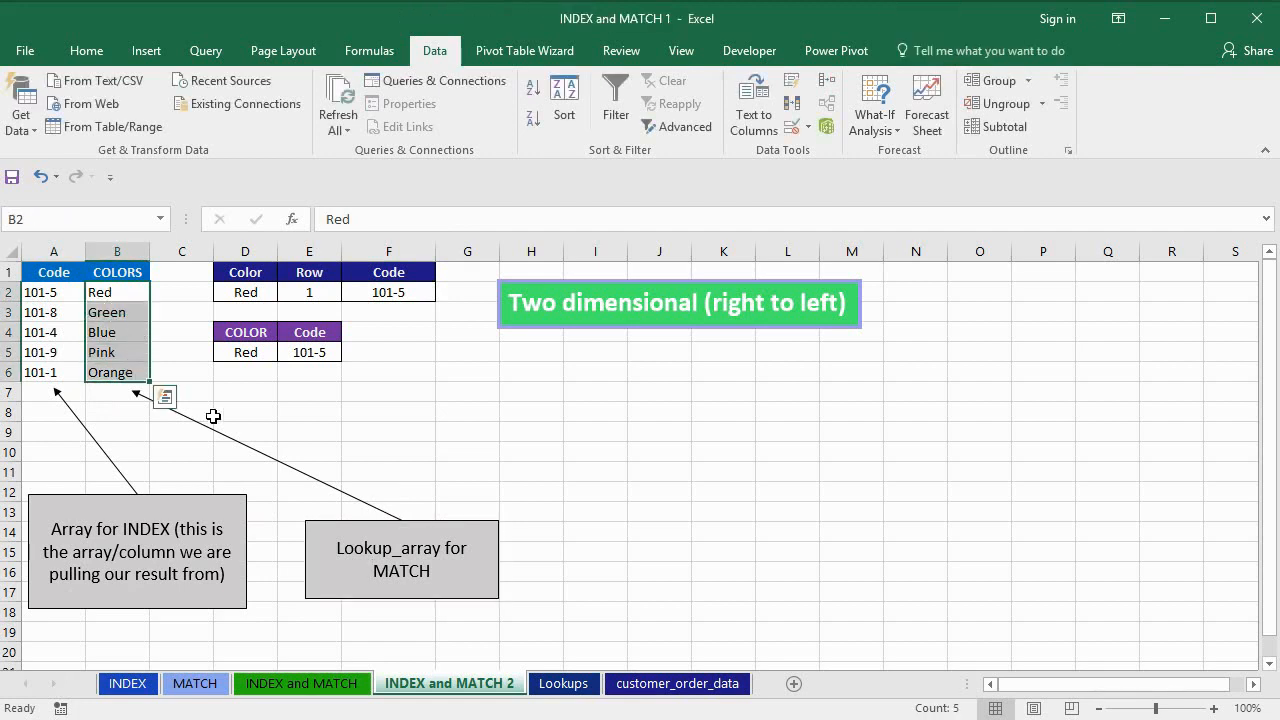
Examine how E2's MATCH formula looks up the color in D2 within the colors in B2:B6.
left_click(296, 295)
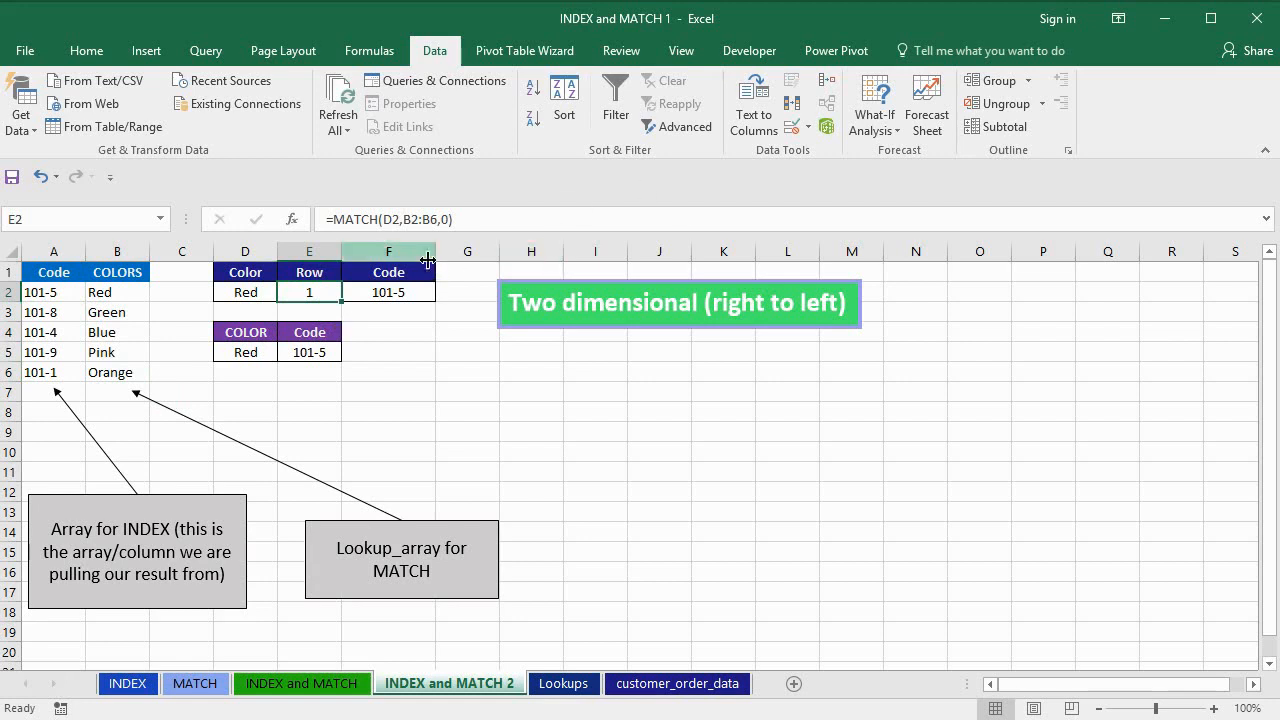
left_click(384, 219)
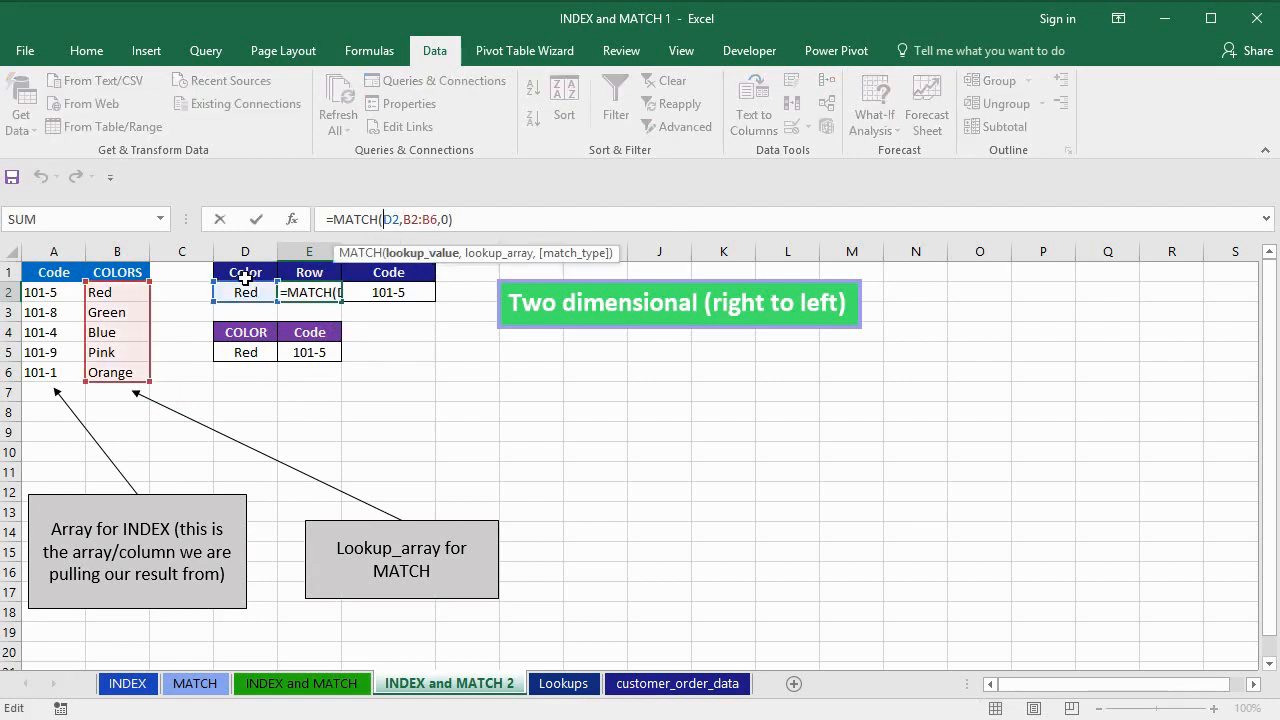
left_click(403, 222)
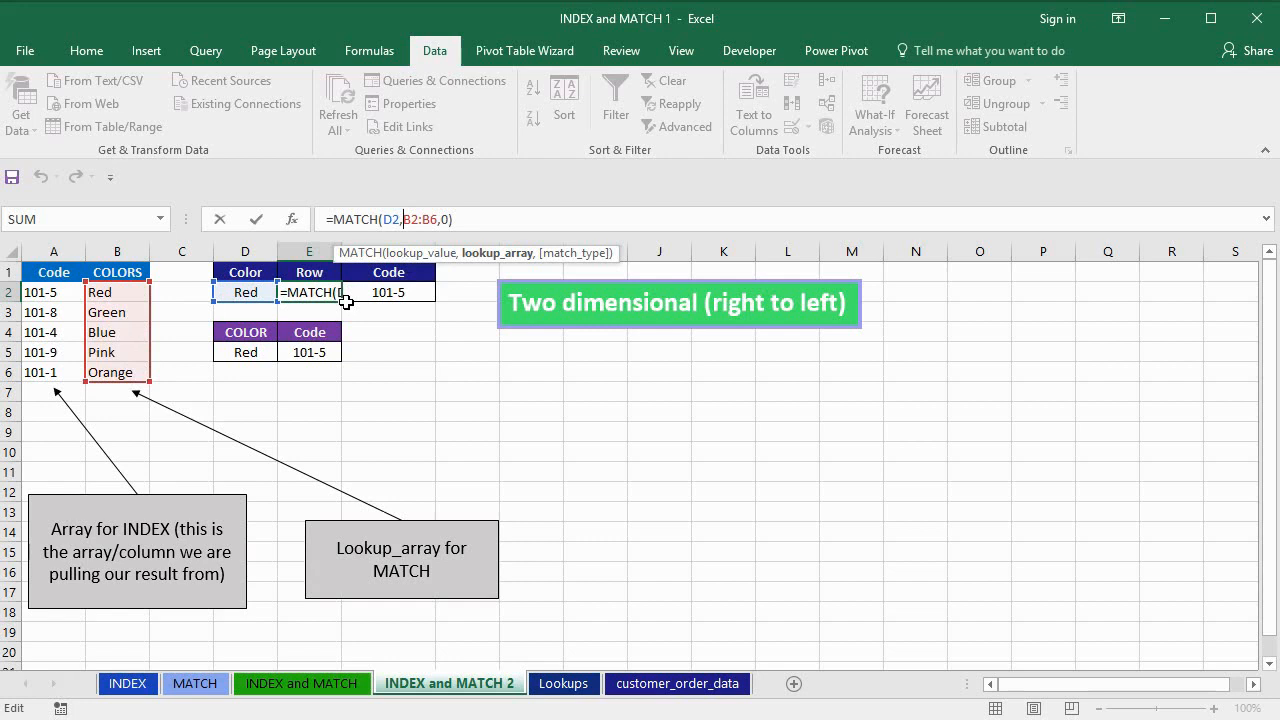
key("Return")
Examine how F2's INDEX formula uses the row number from E2 to pull a code from A2:A6.
left_click(378, 301)
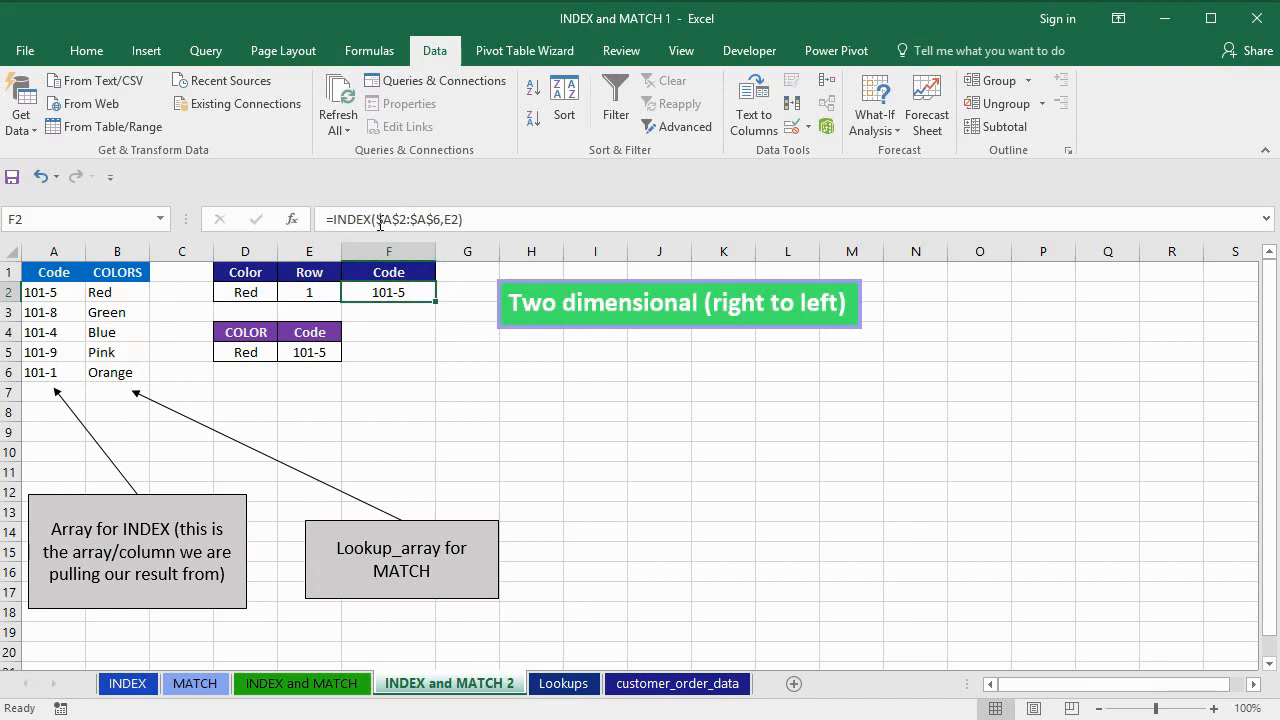
left_click(379, 224)
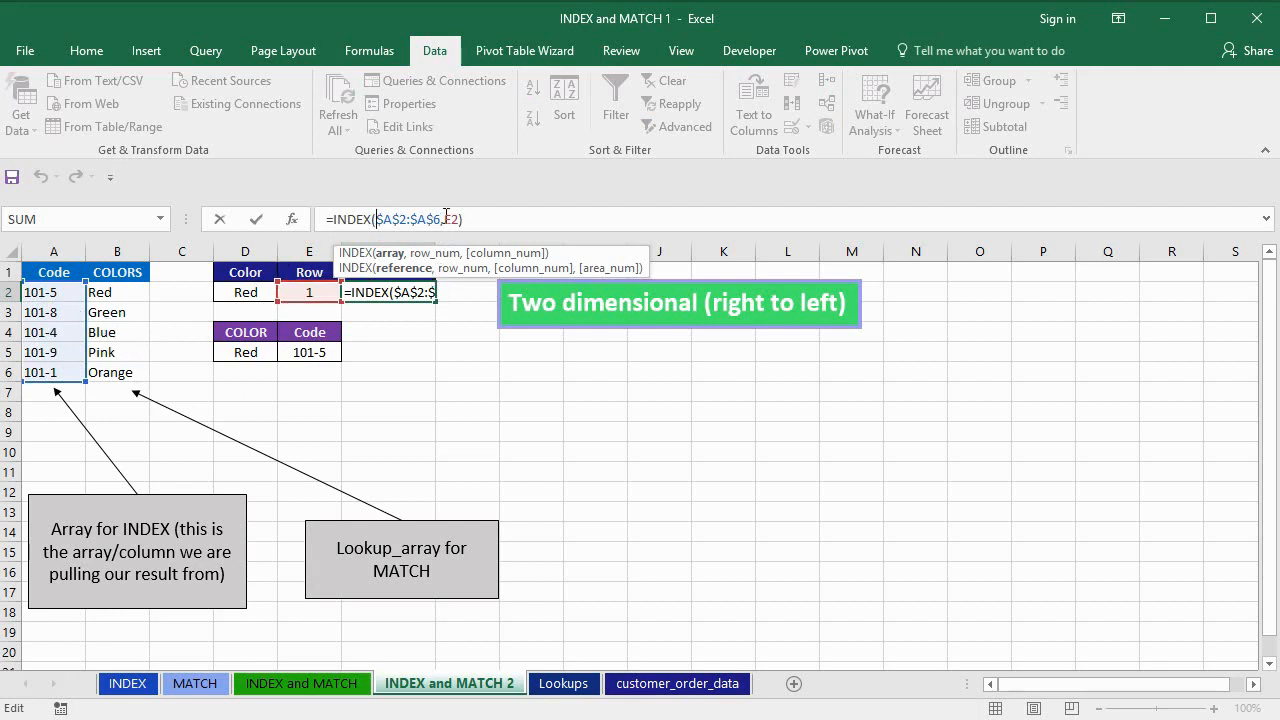
left_click(445, 219)
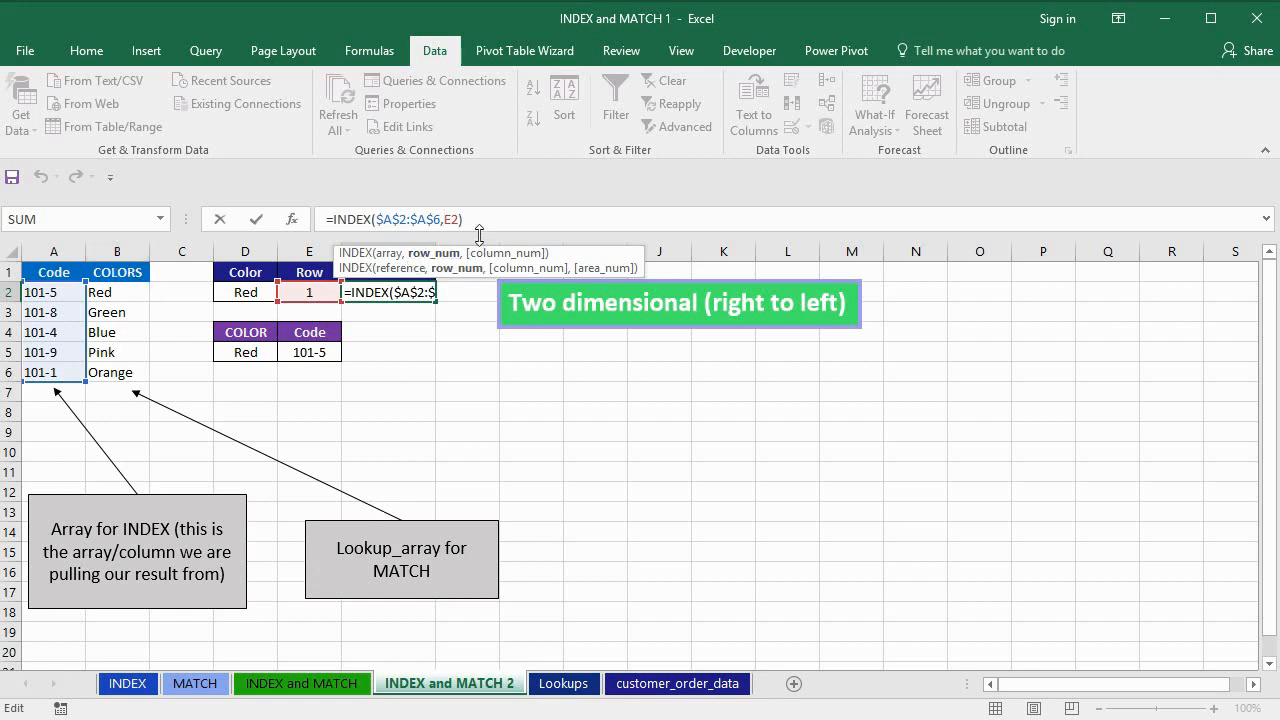
key("Escape")
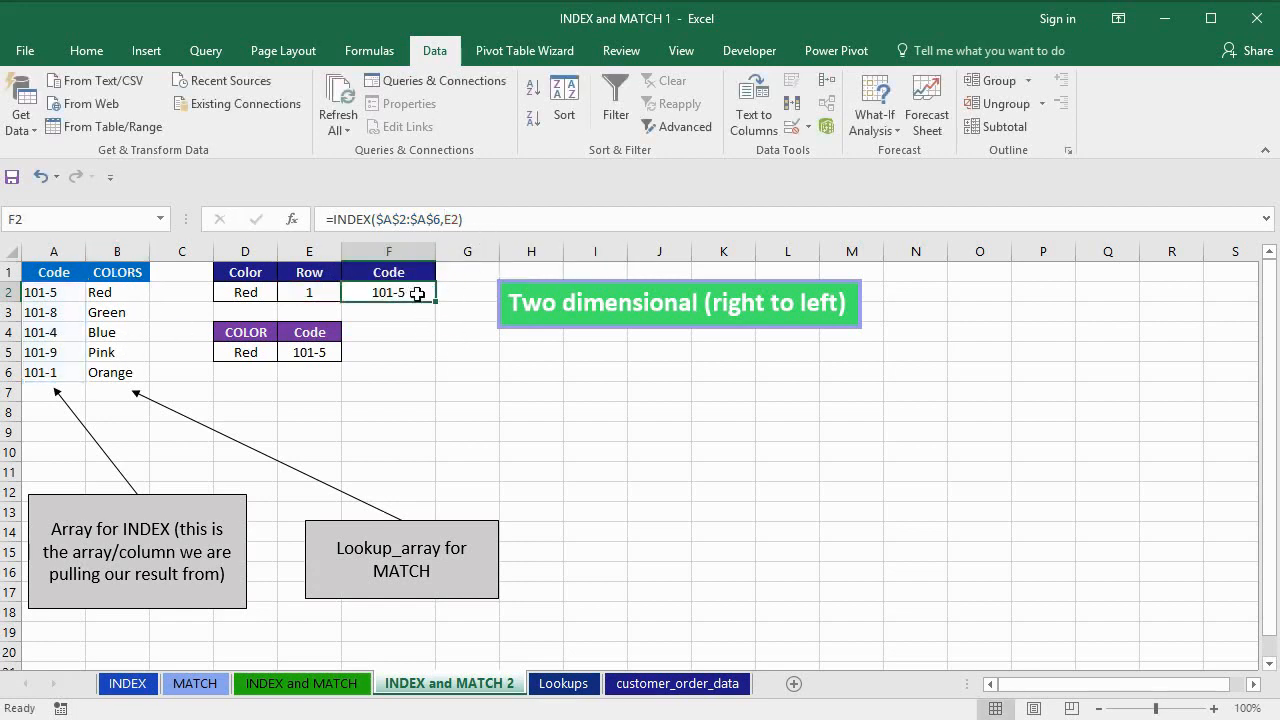
left_click(76, 293)
Set the lookup color in D2 to Pink and check the matching code in the Code column.
left_click(238, 296)
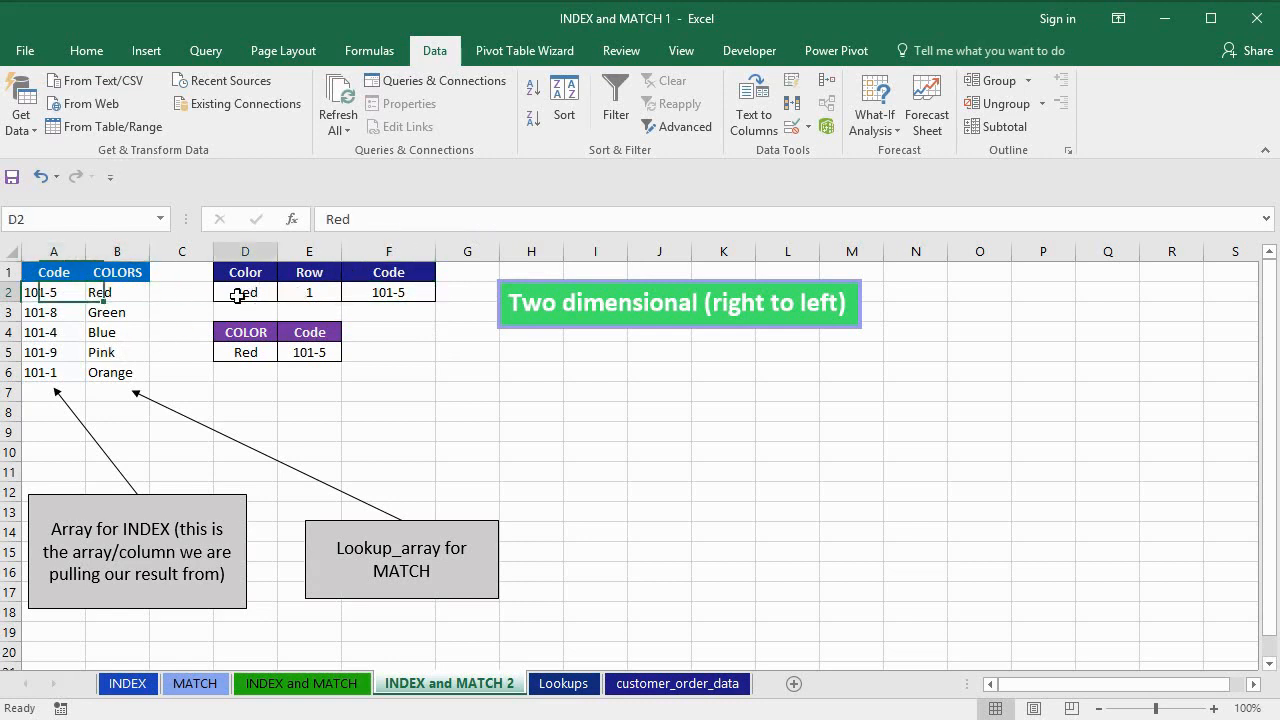
type("Pink")
key("BackSpace")
type("k")
key("Tab")
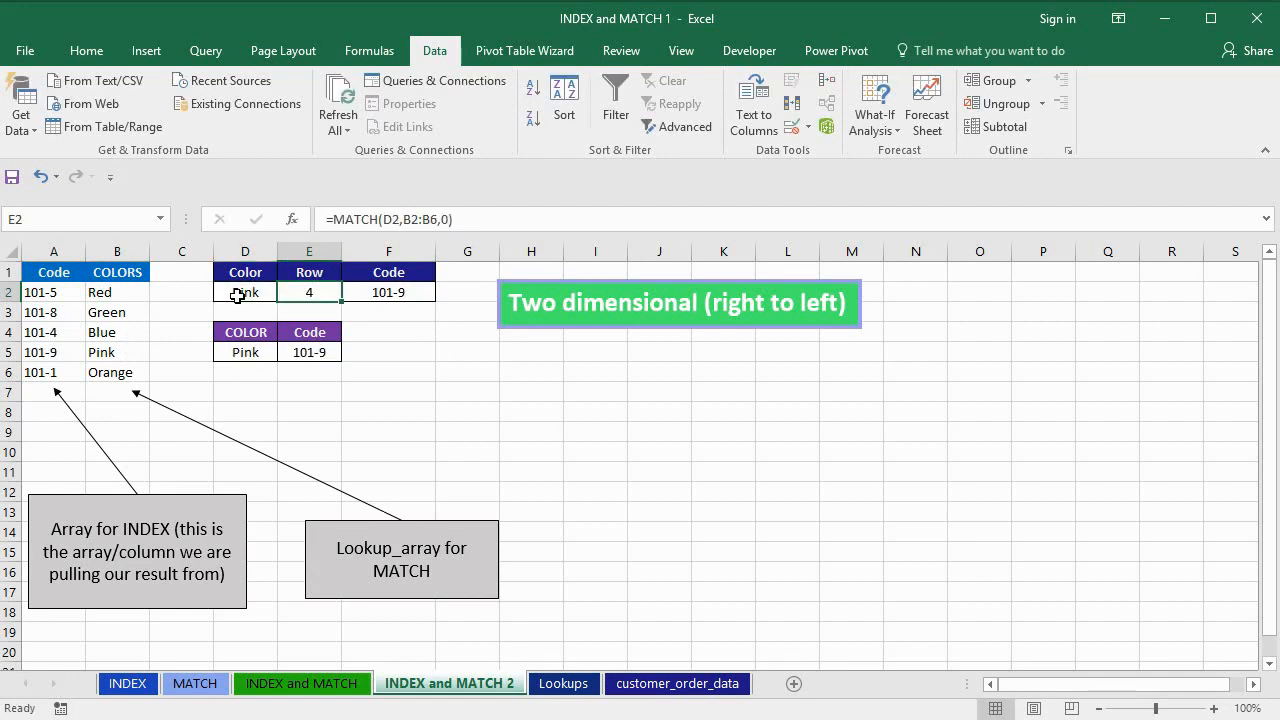
left_click(59, 352)
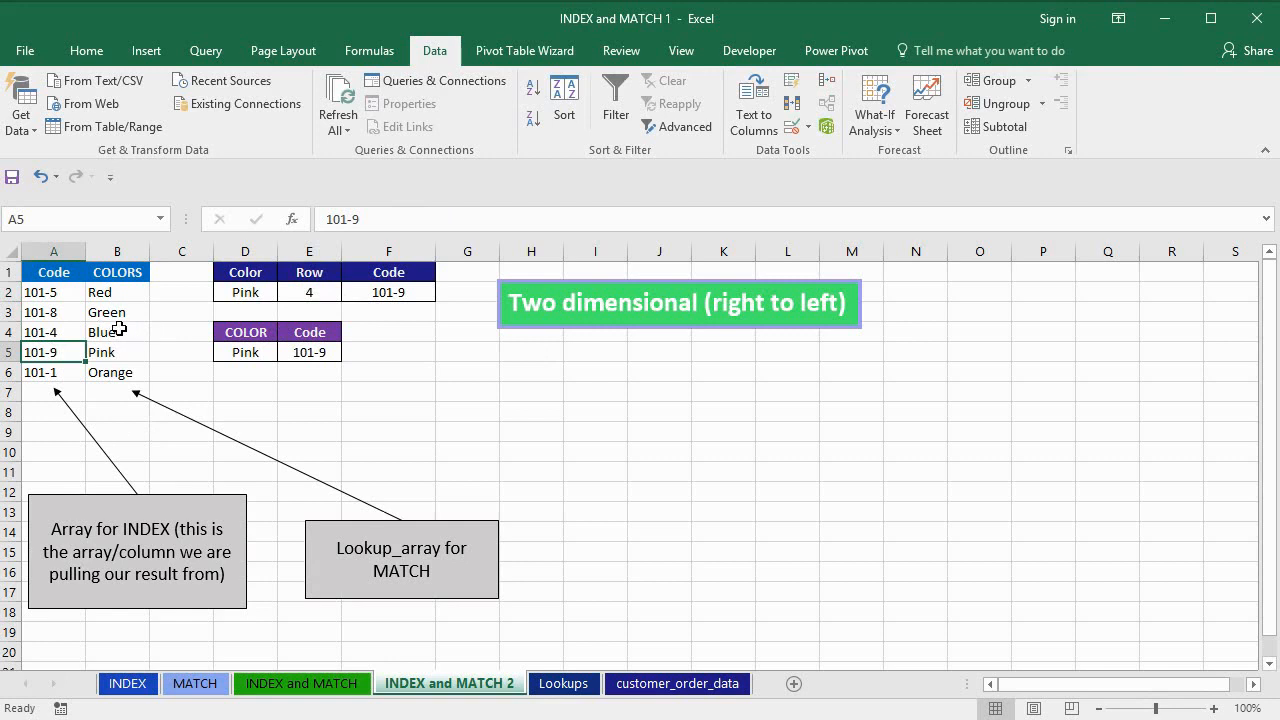
Examine E5's combined formula, which nests MATCH on $B$2:$B$6 as the row number of INDEX on $A$2:$A$6.
left_click(316, 354)
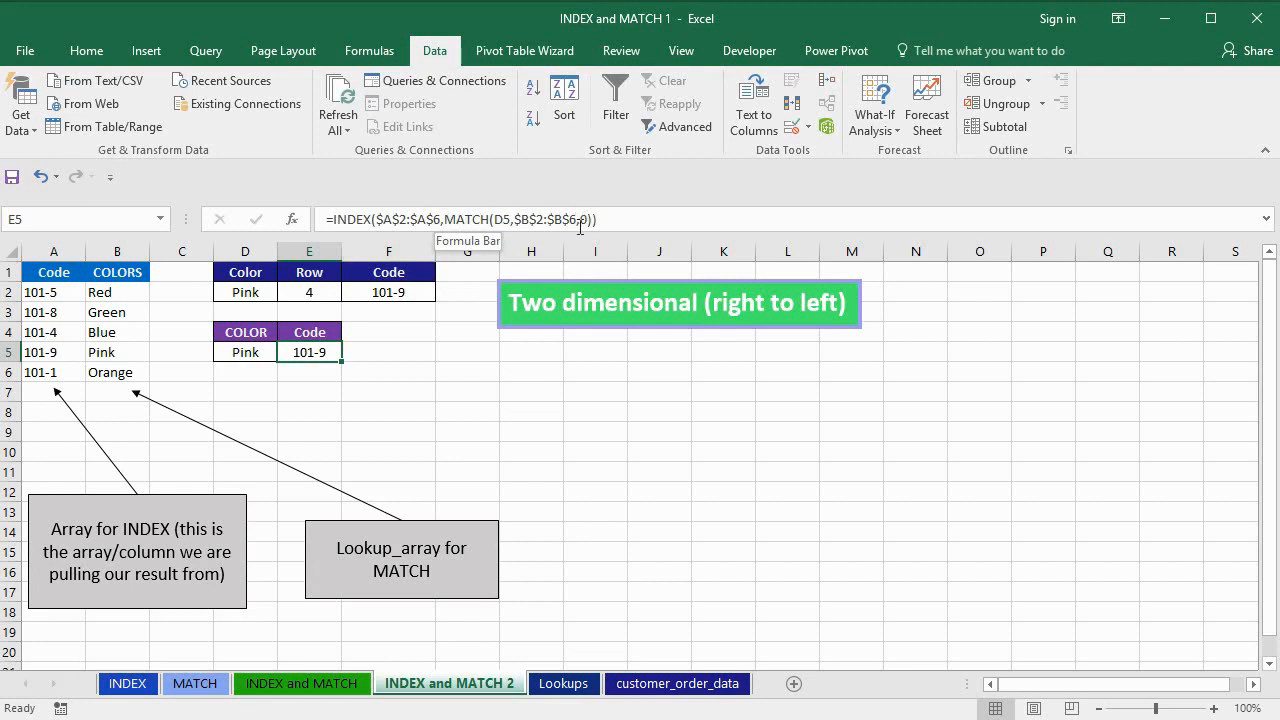
left_click(448, 214)
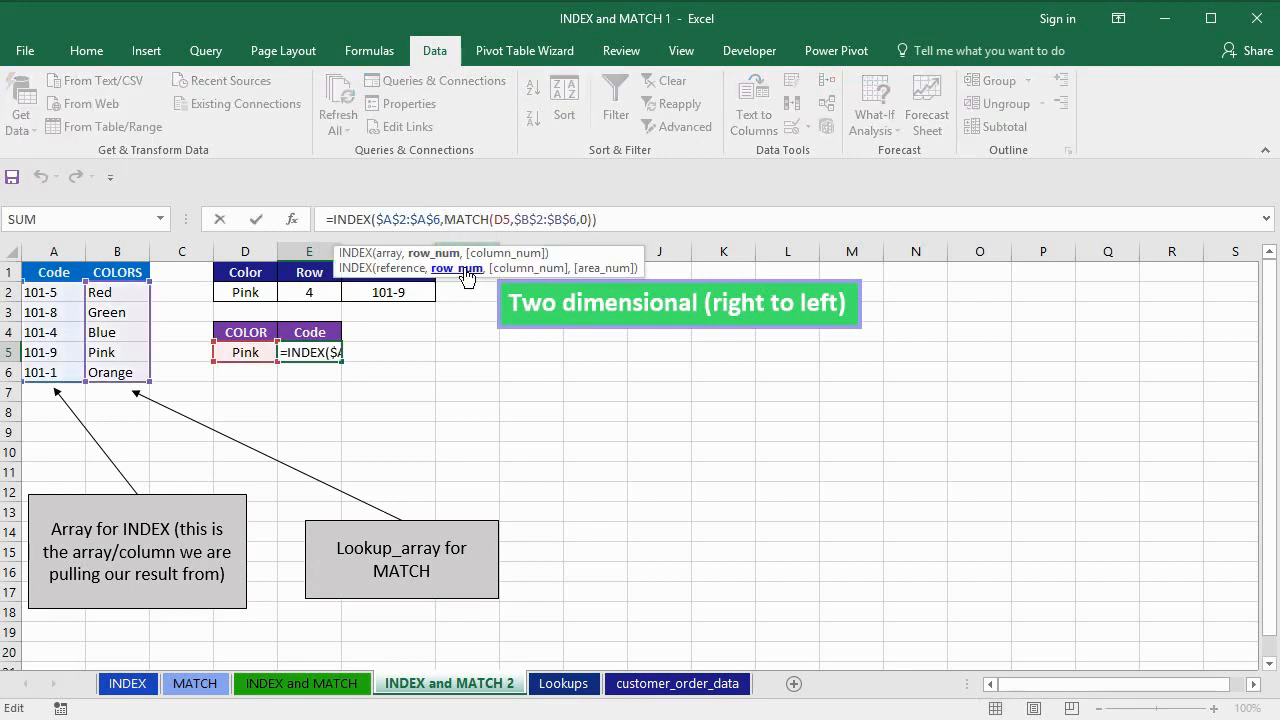
key("ctrl+Return")
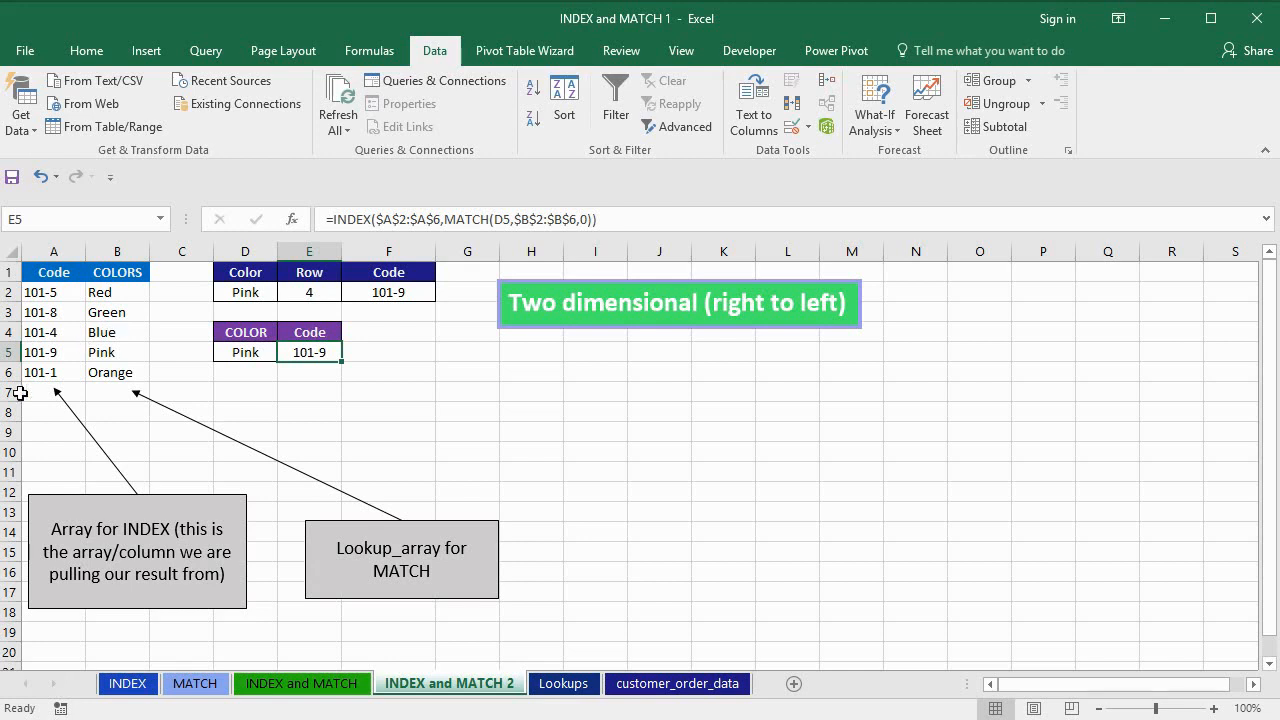
Open the customer_order_data sheet and widen the order_num and invoice_num columns so their headers show in full.
left_click(552, 688)
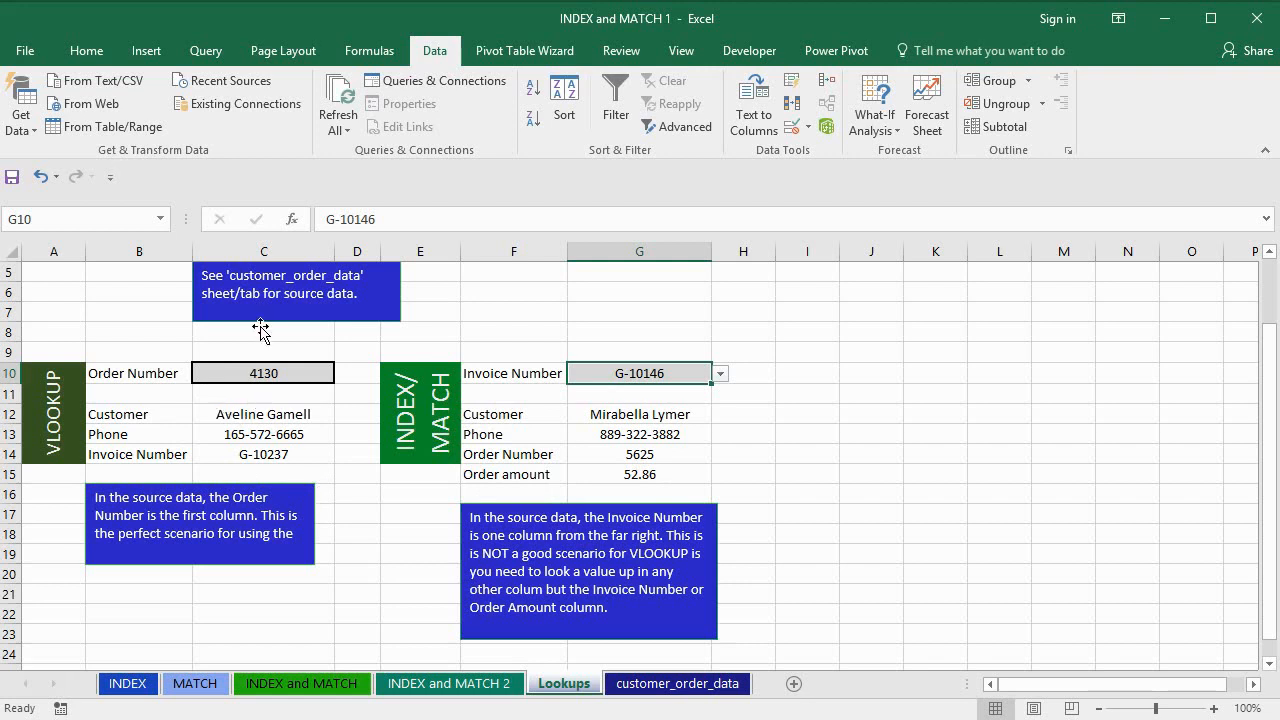
left_click(654, 690)
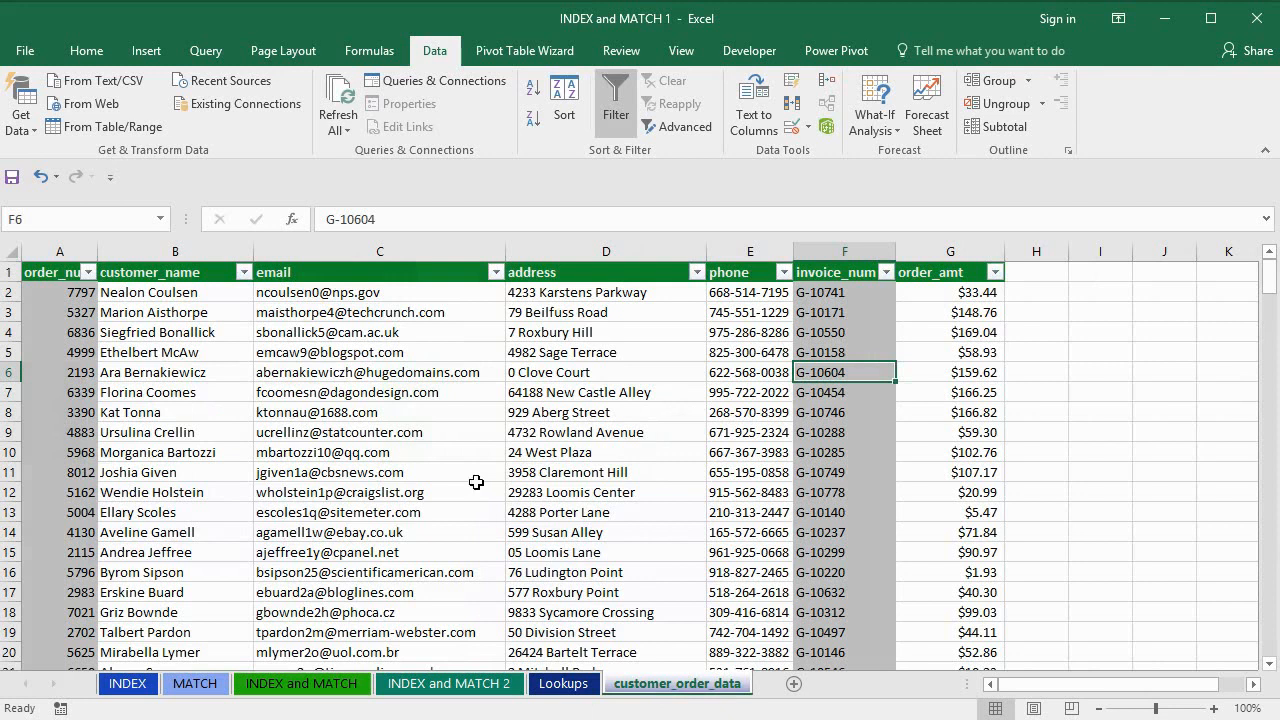
left_click(59, 248)
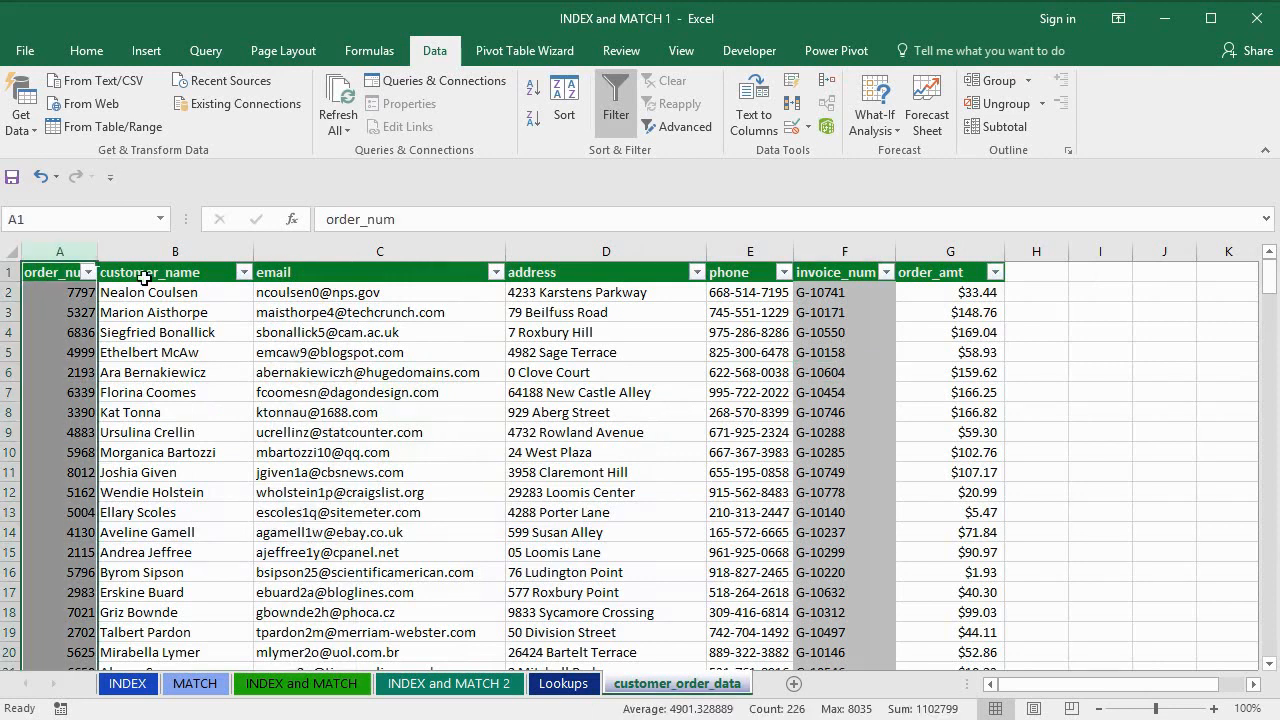
double_click(97, 251)
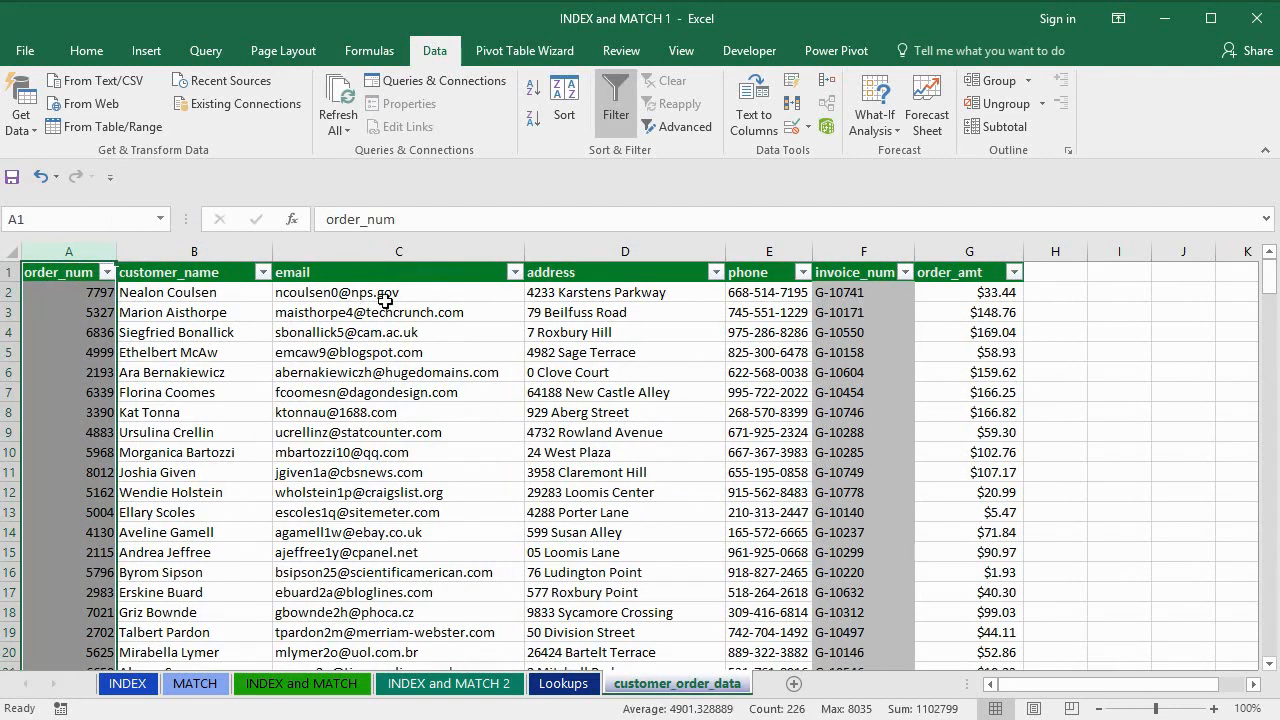
left_click_drag(916, 251, 929, 251)
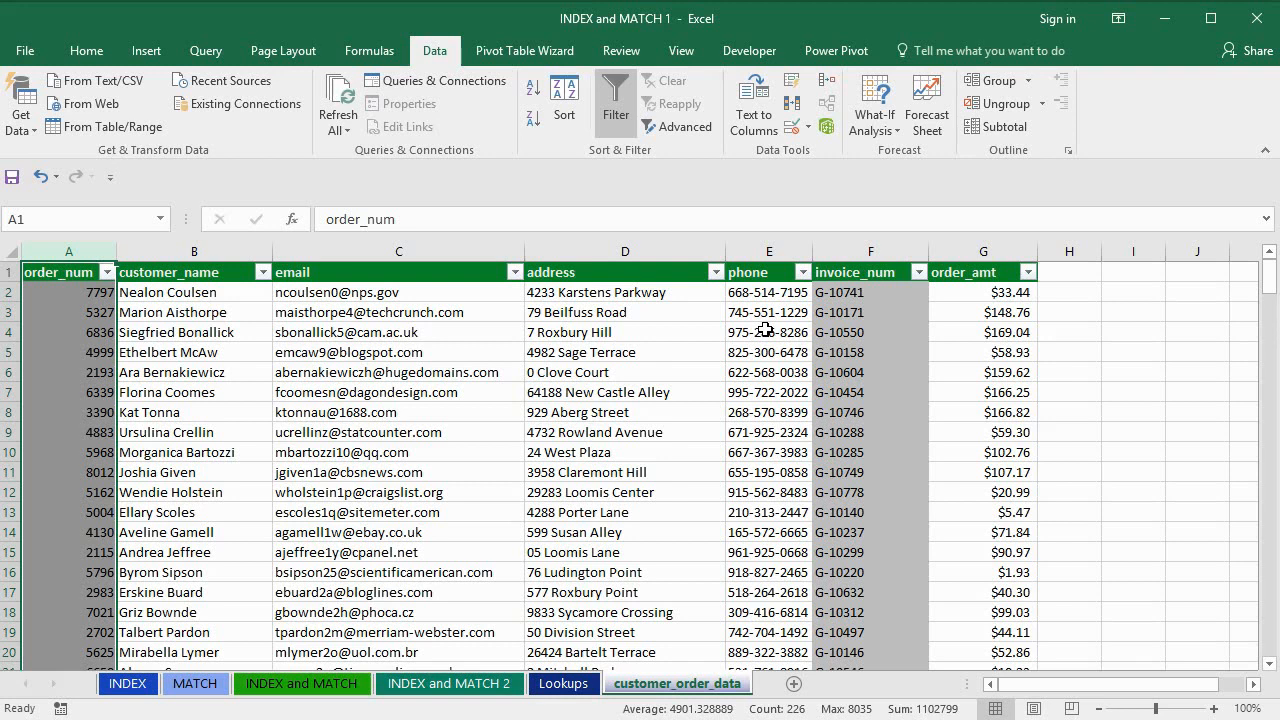
Compare the positions of the order_num, invoice_num and order_amt columns in the customer order data.
left_click(95, 294)
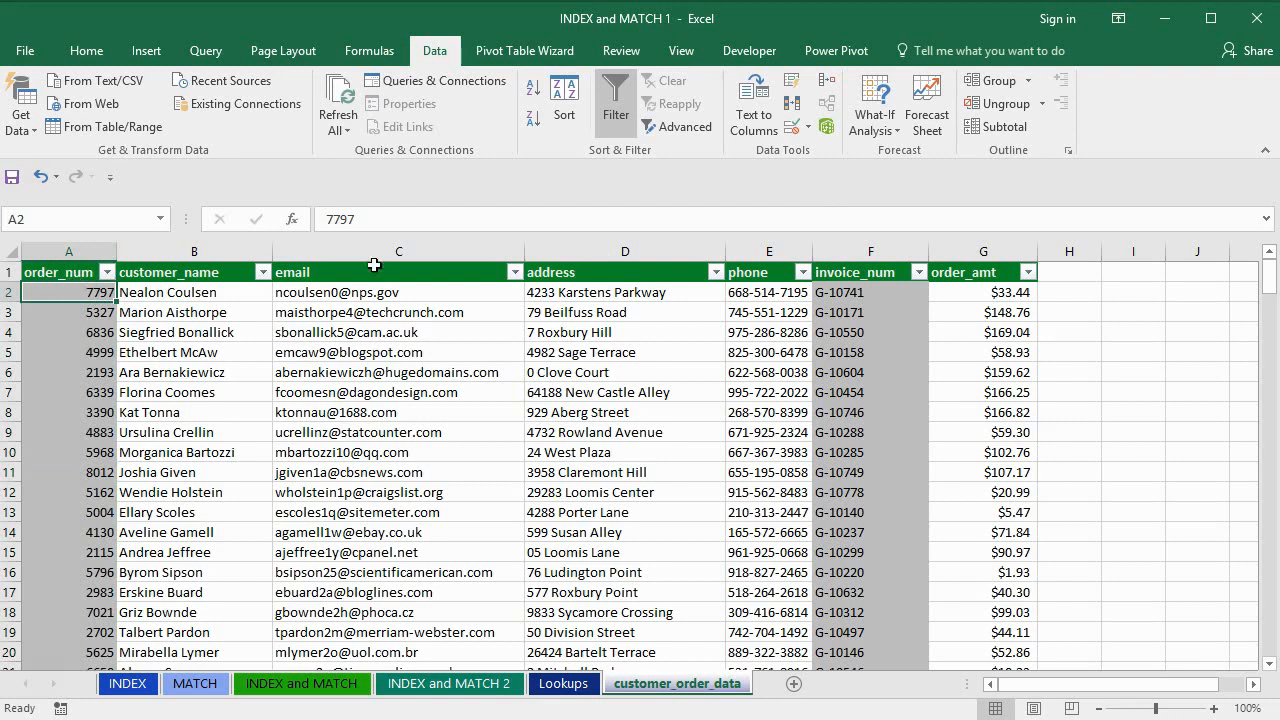
left_click(842, 266)
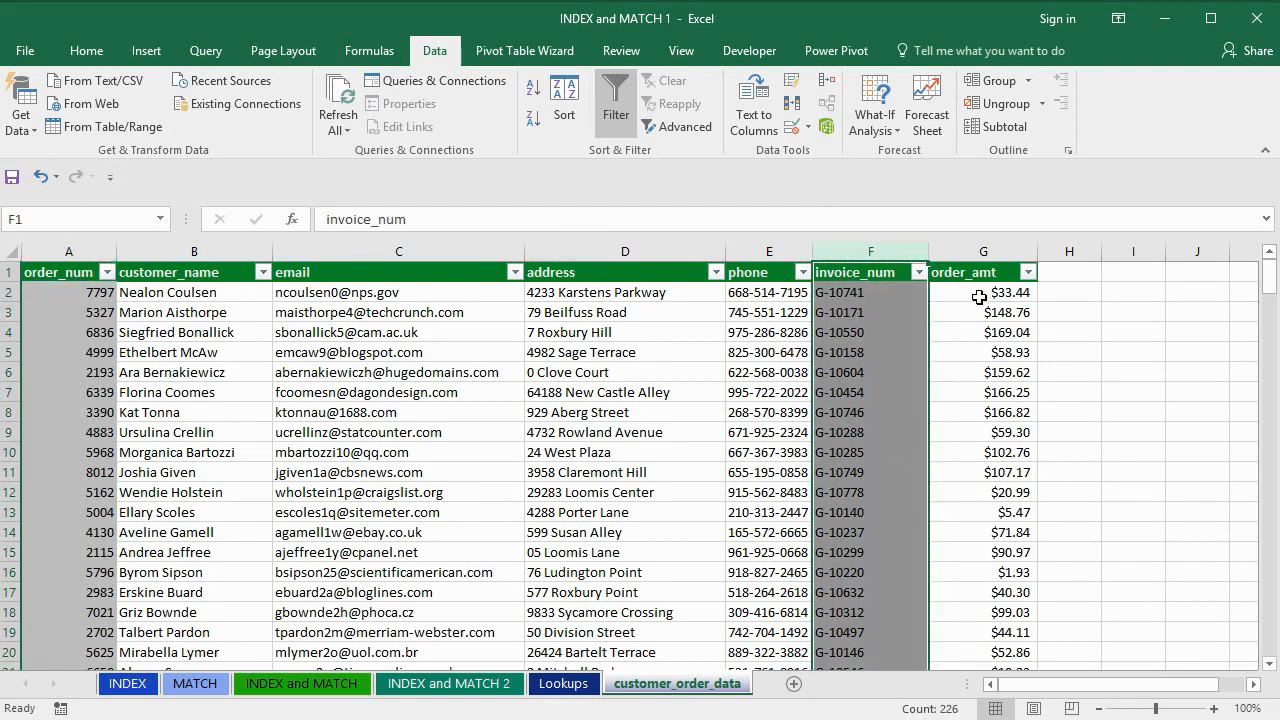
left_click(980, 250)
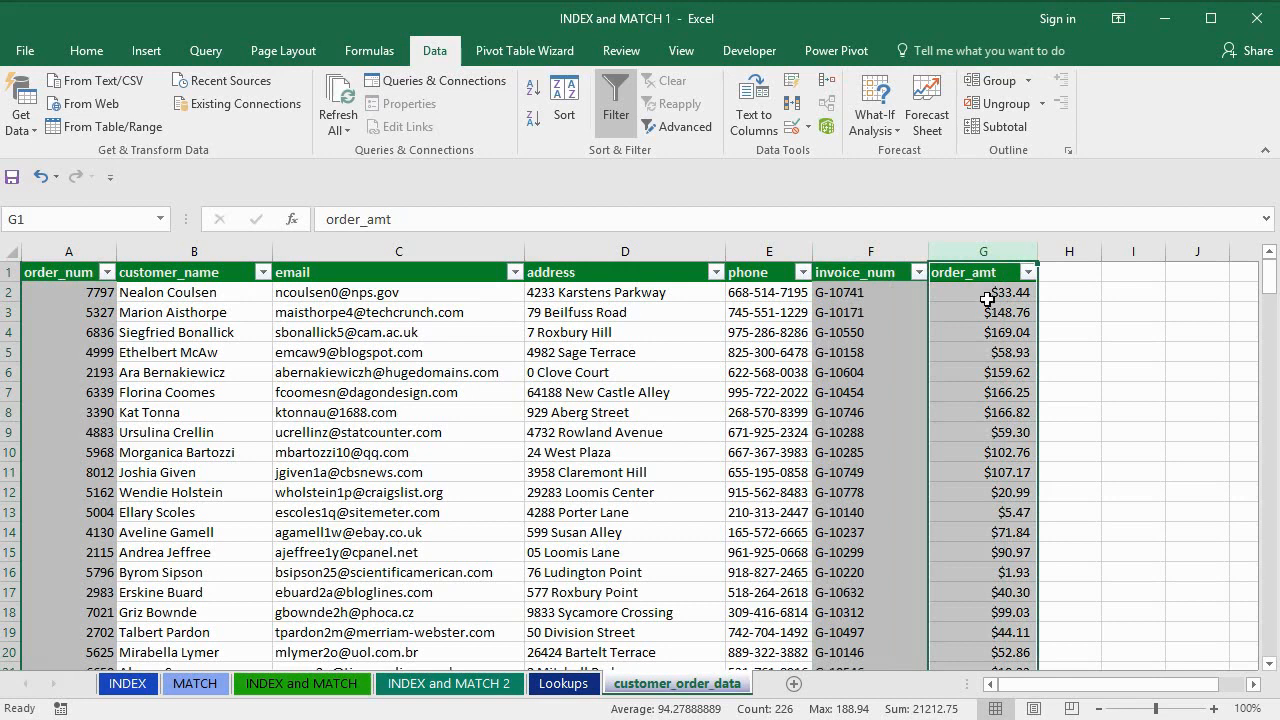
left_click_drag(988, 296, 1000, 390)
left_click_drag(697, 394, 695, 428)
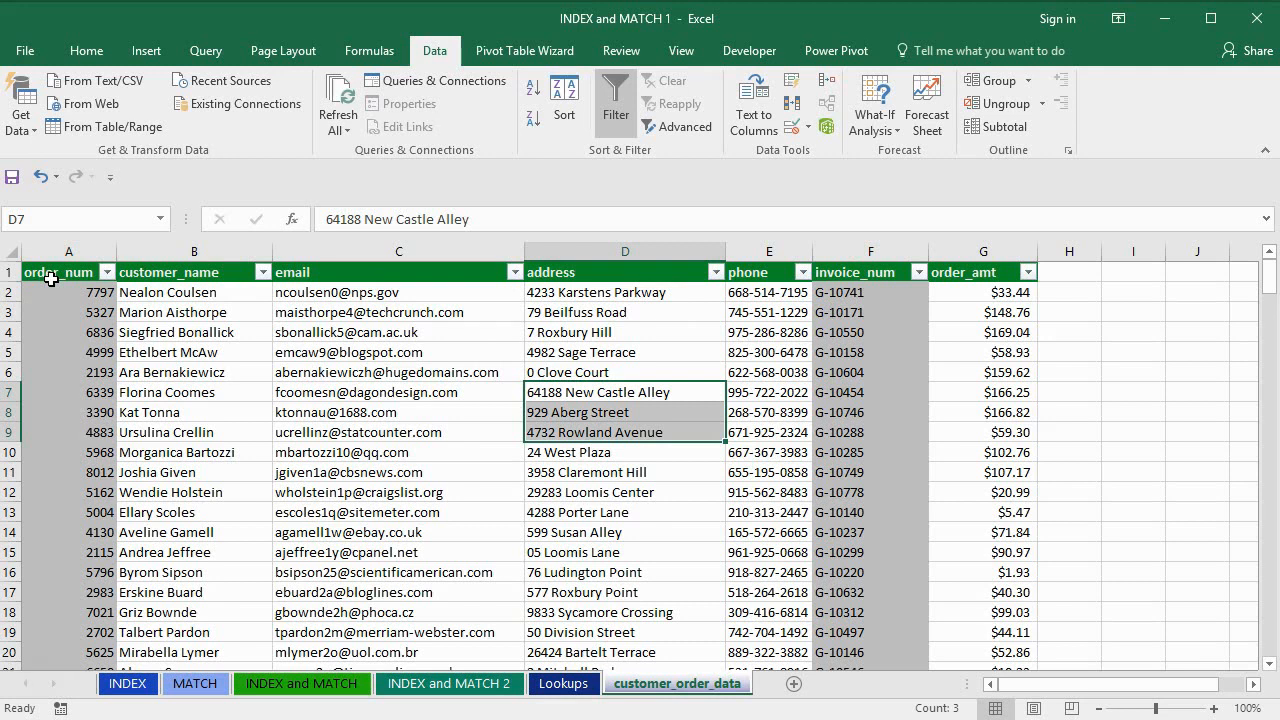
Return to the Lookups sheet and examine the order number input in C10 and the VLOOKUP formula for the customer in C12.
left_click(562, 684)
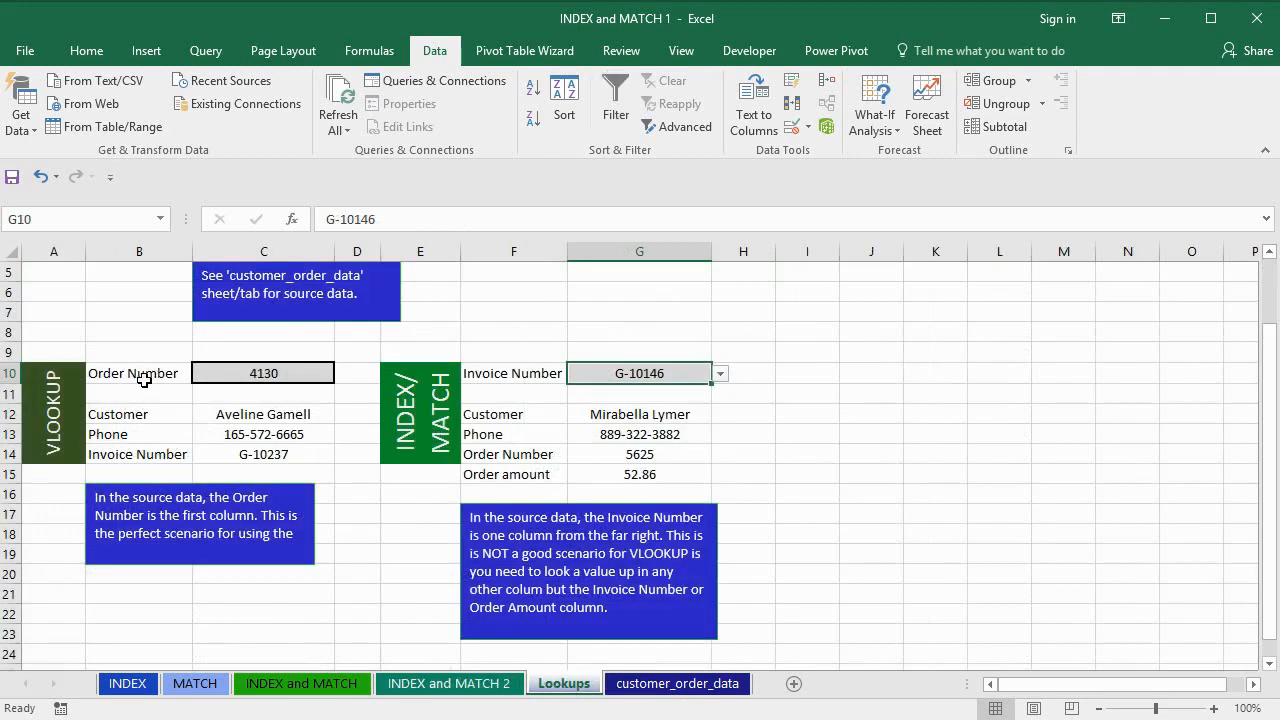
left_click(242, 374)
left_click(265, 422)
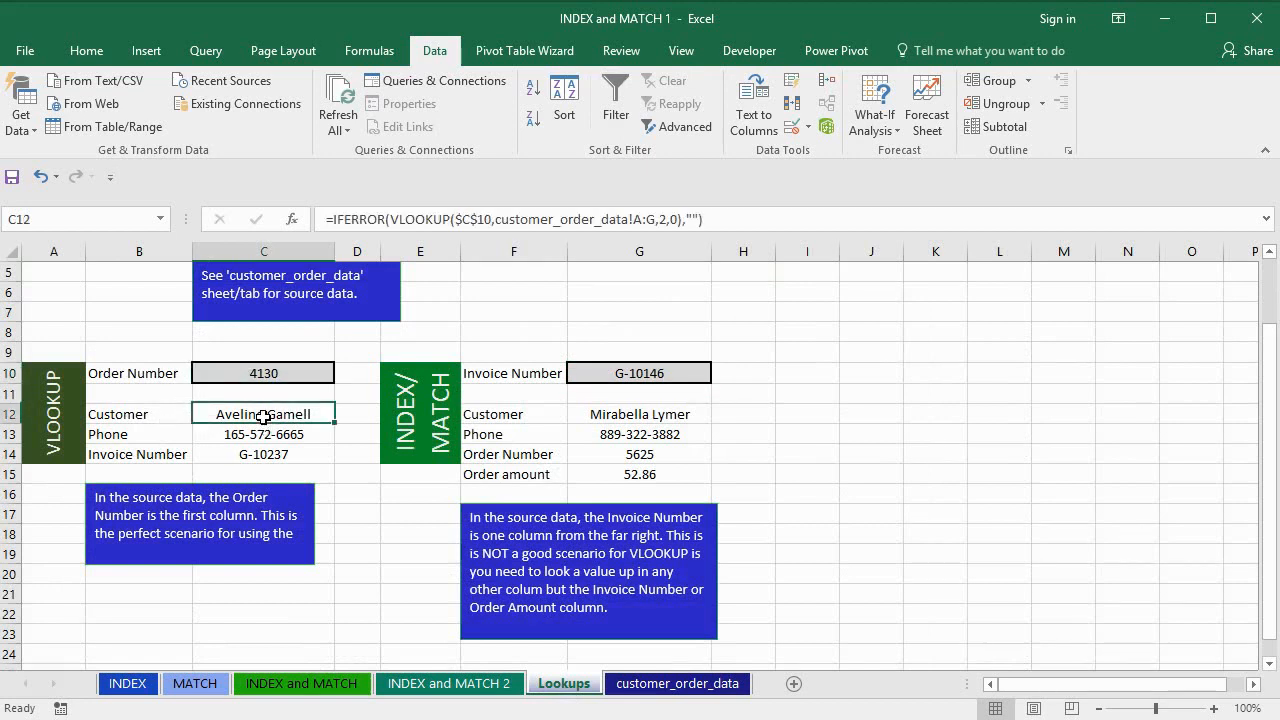
Examine the VLOOKUP formulas in C12, C13 and C14, focusing on C12's lookup value reference to the order number in $C$10.
left_click(266, 434)
left_click(274, 458)
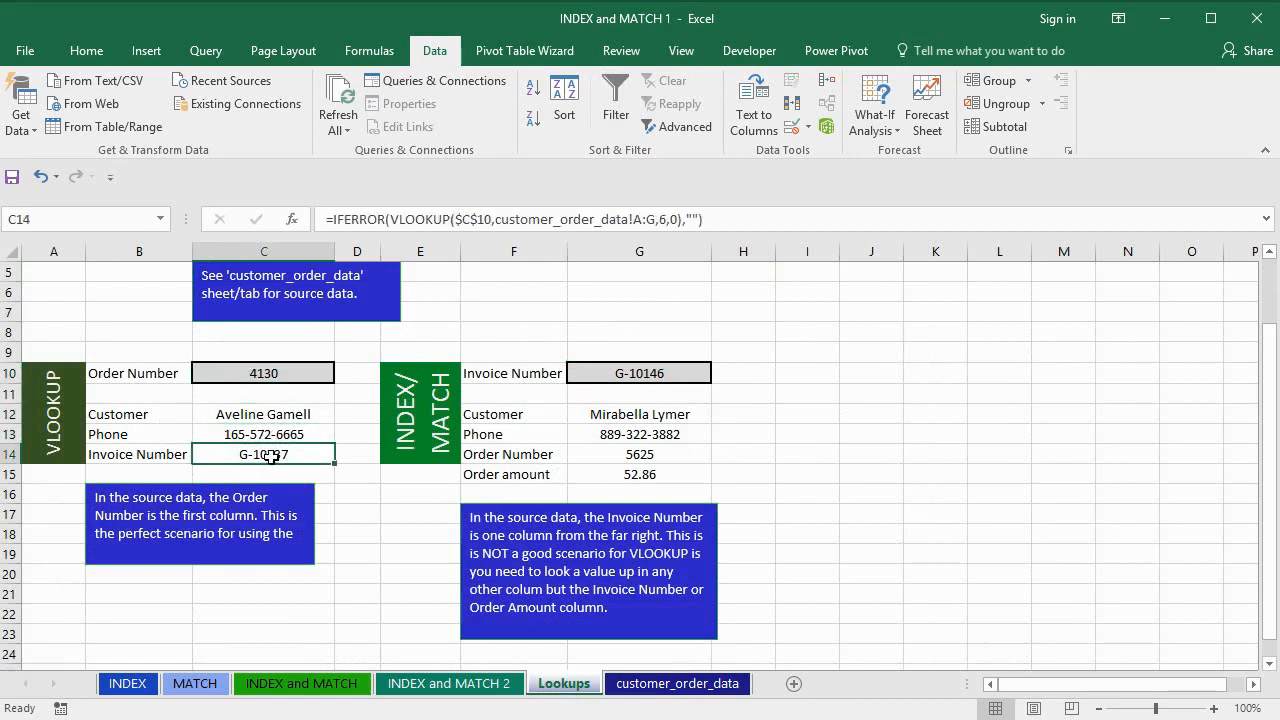
left_click(263, 416)
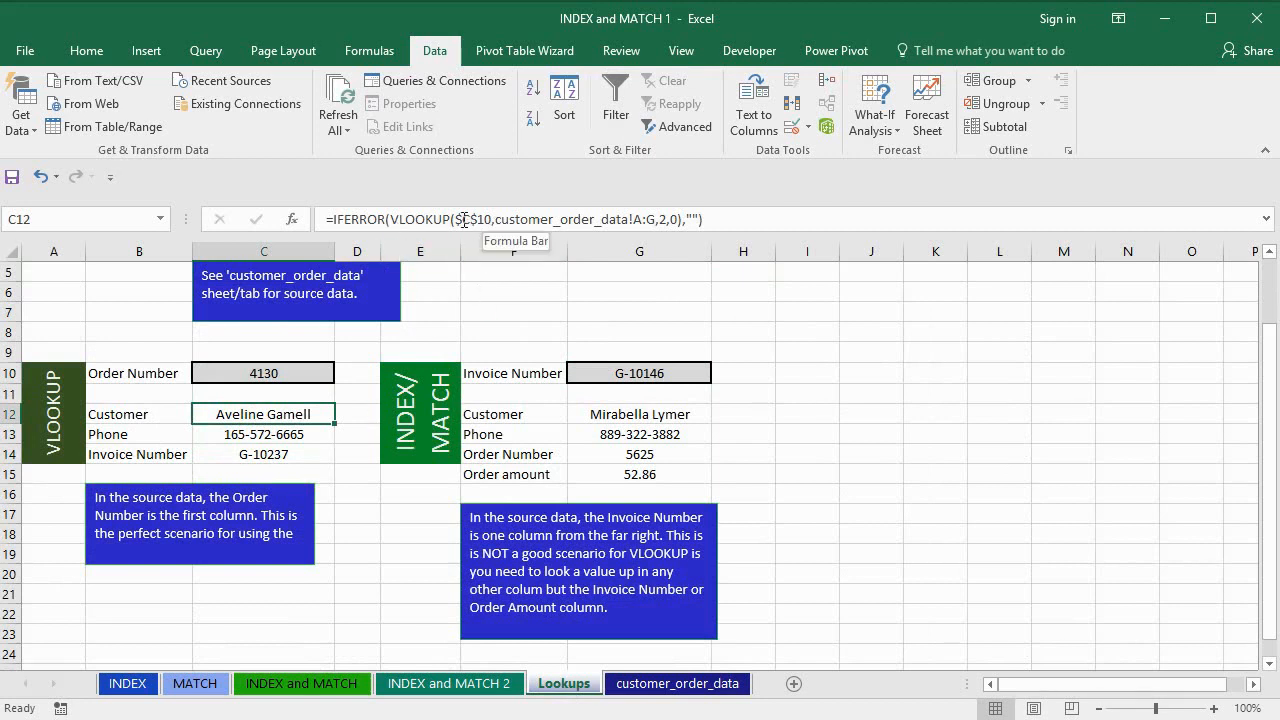
left_click(312, 372)
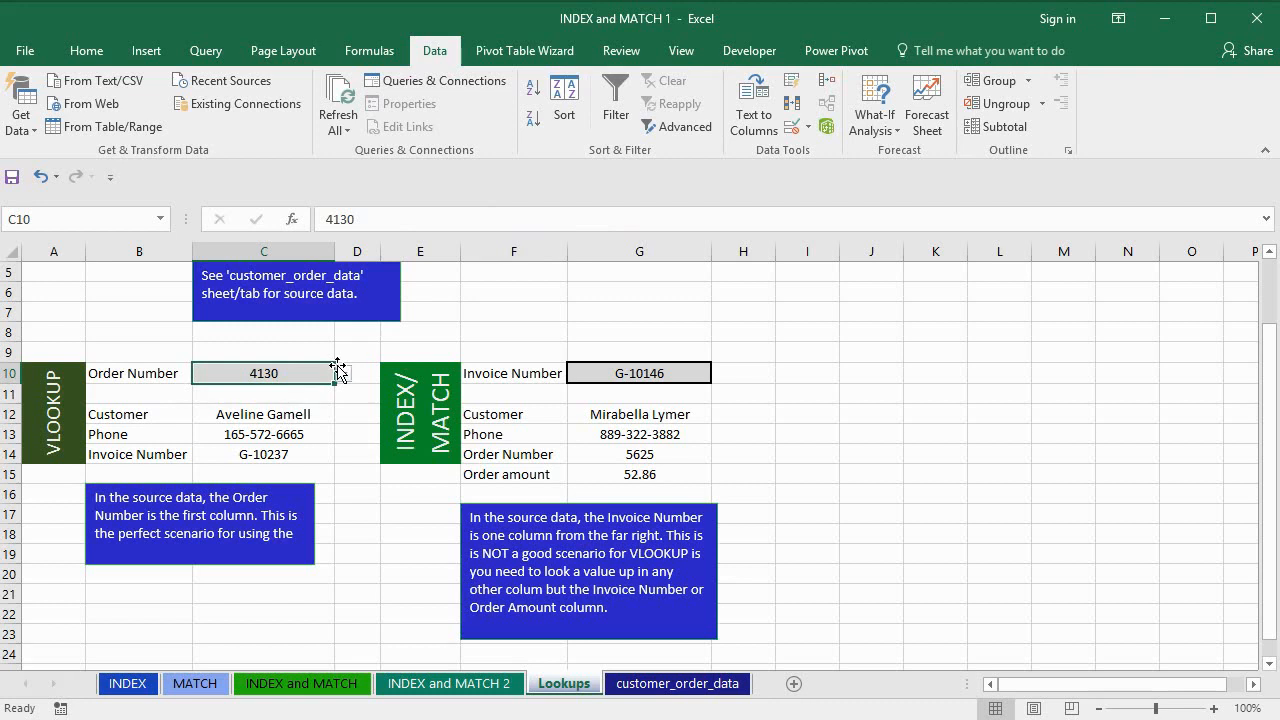
left_click(296, 420)
left_click(470, 220)
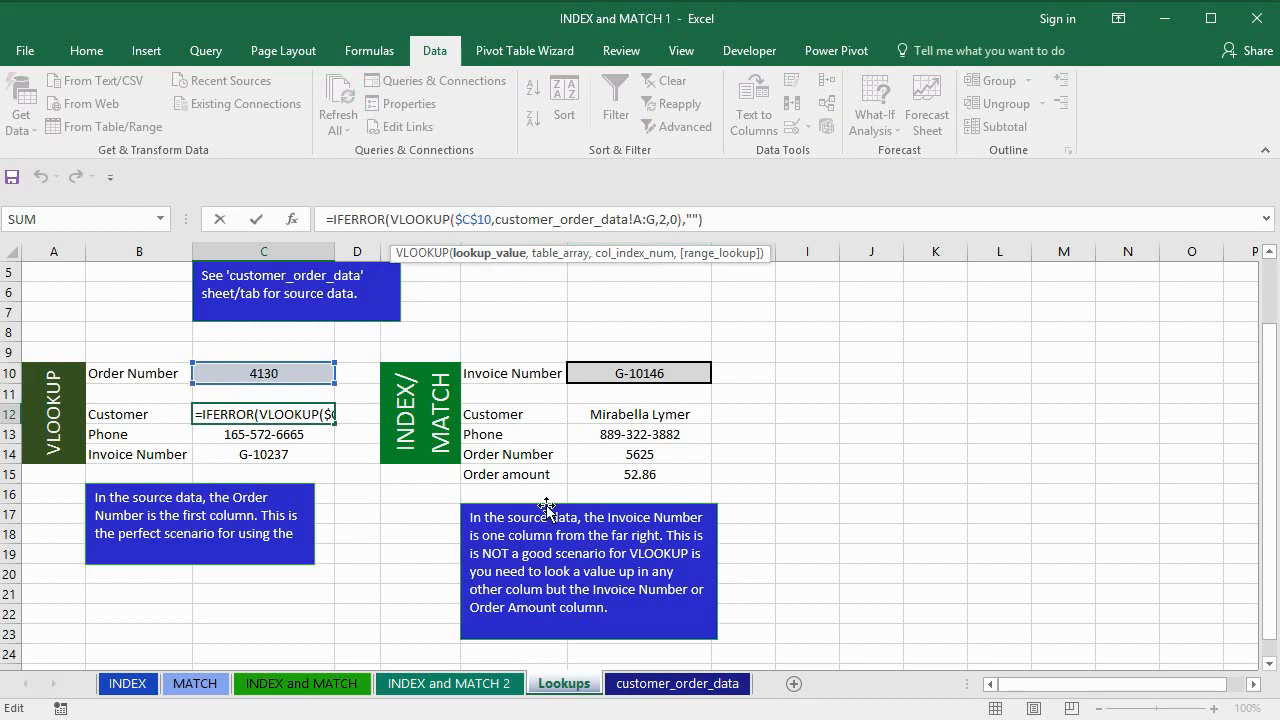
Highlight columns A through G on the customer_order_data sheet as VLOOKUP's table array, and return to the Lookups sheet.
left_click(668, 683)
left_click_drag(68, 251, 971, 240)
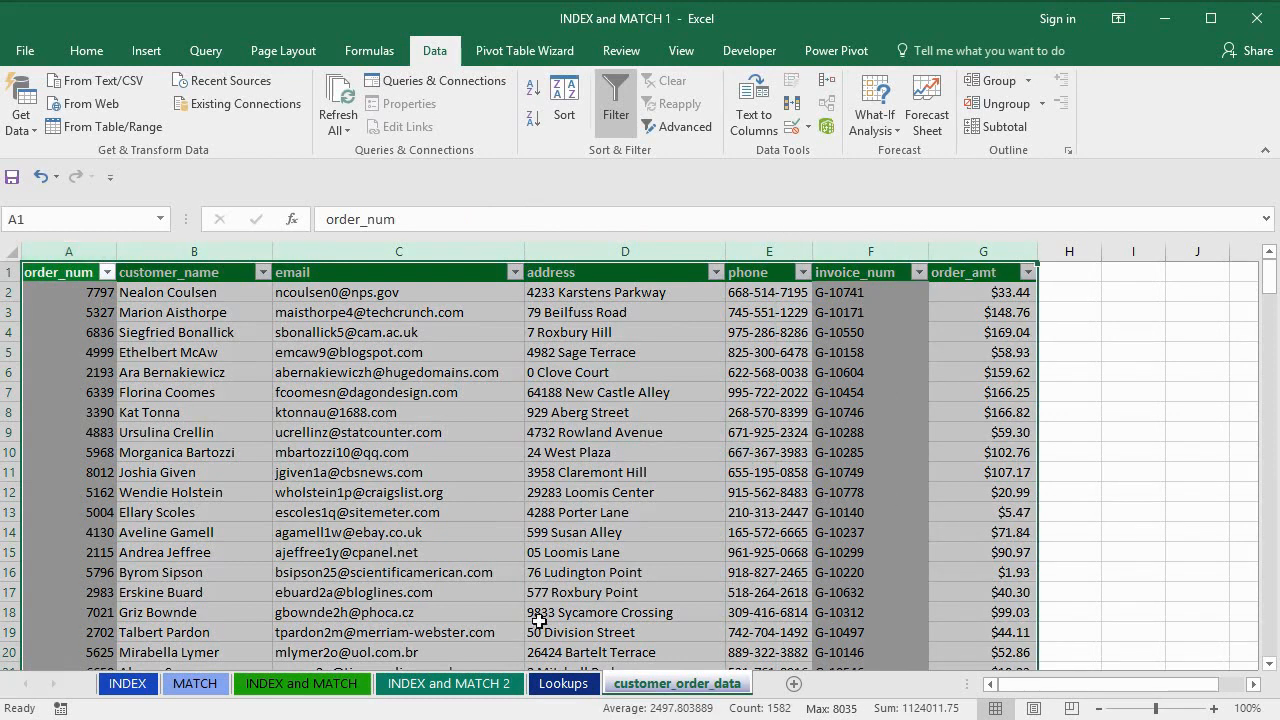
left_click(563, 683)
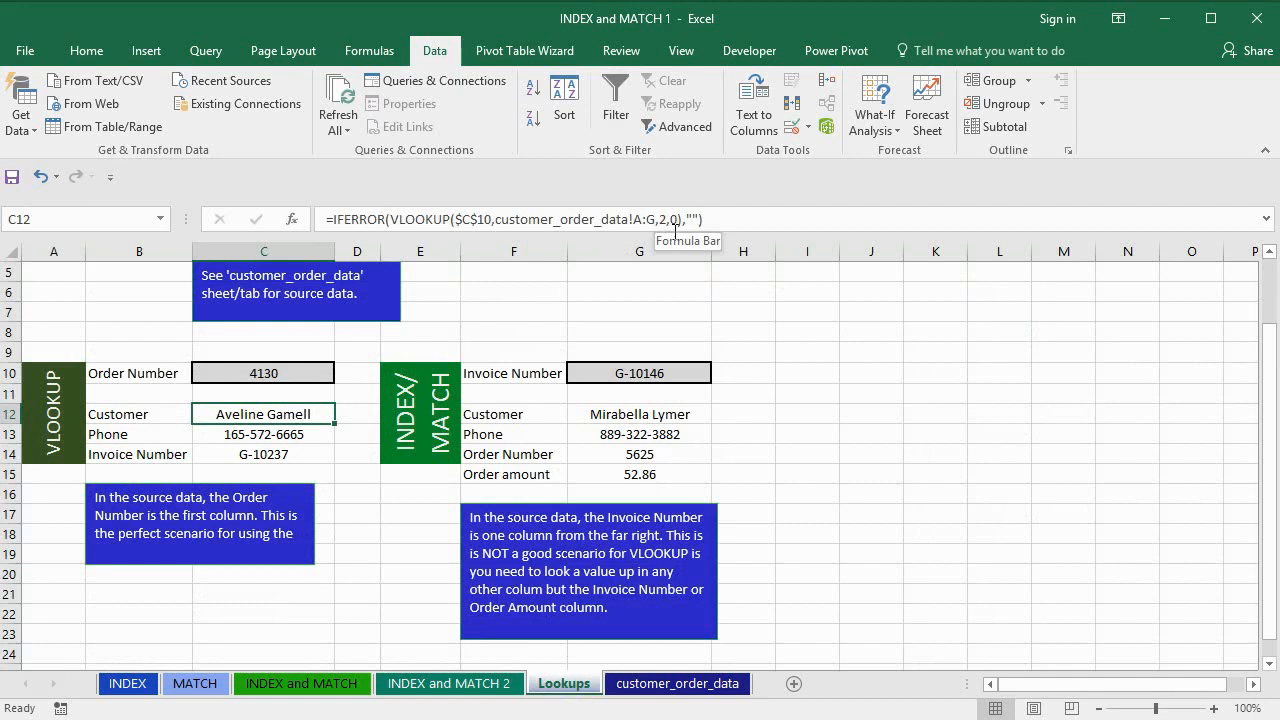
Examine the column index arguments in the VLOOKUP formulas for the phone in C13 and the invoice number in C14.
left_click(312, 440)
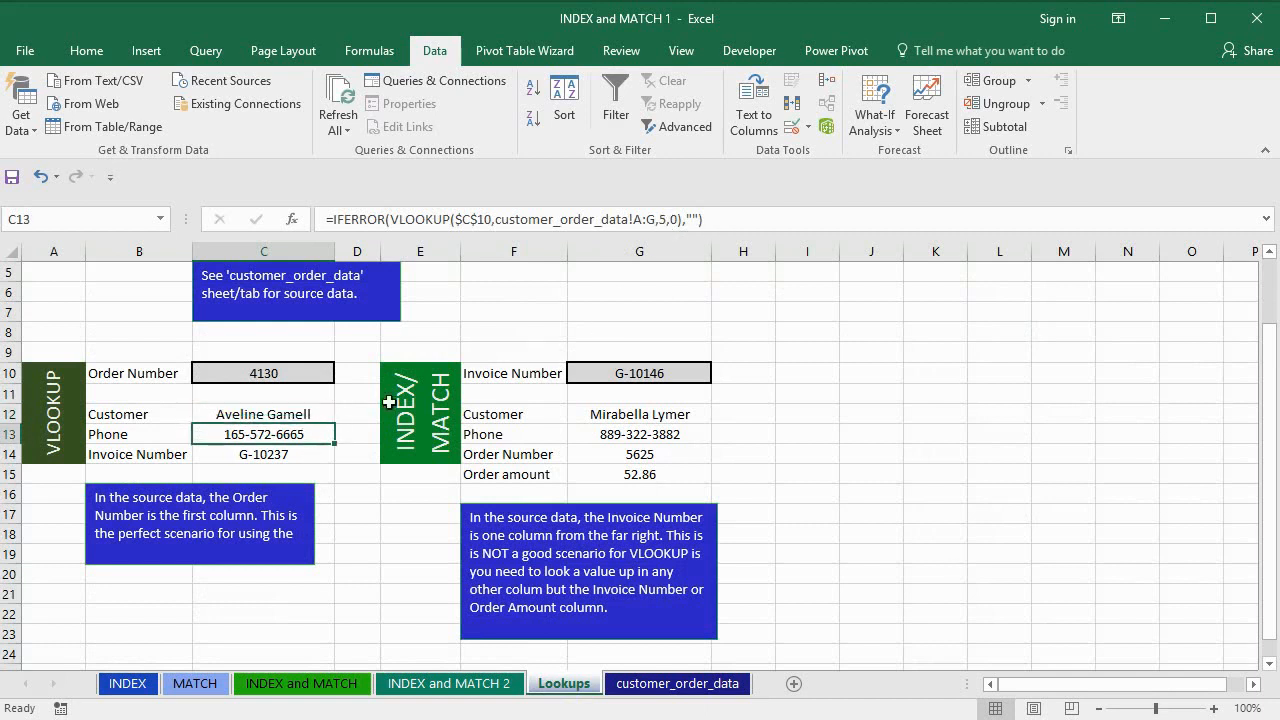
left_click(668, 219)
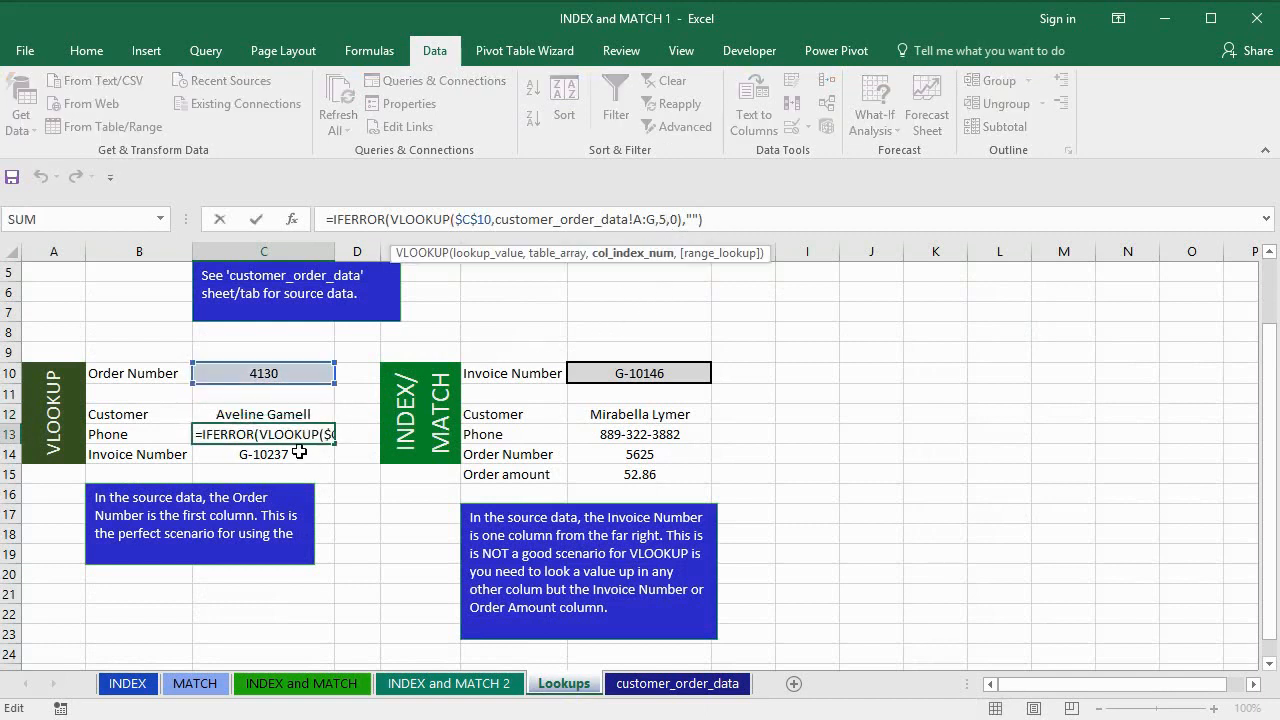
key("Return")
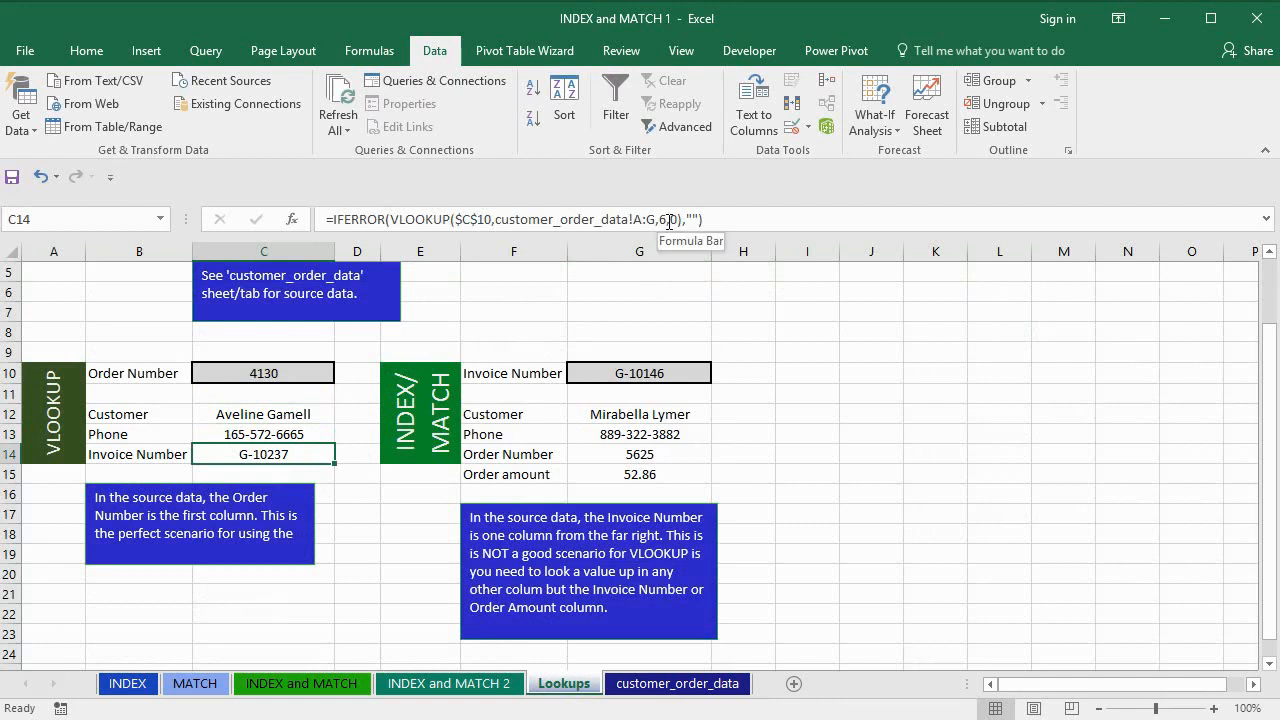
left_click(670, 220)
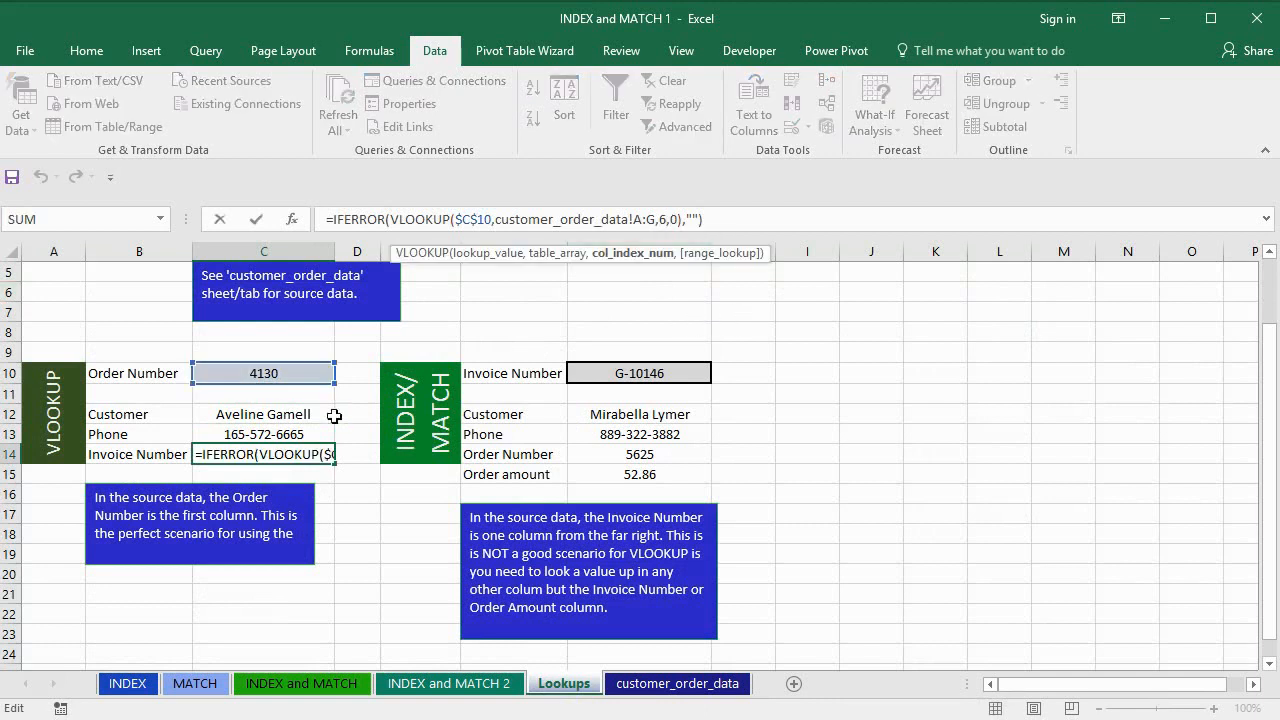
Choose a different order number for the VLOOKUP example in C10.
left_click(276, 388)
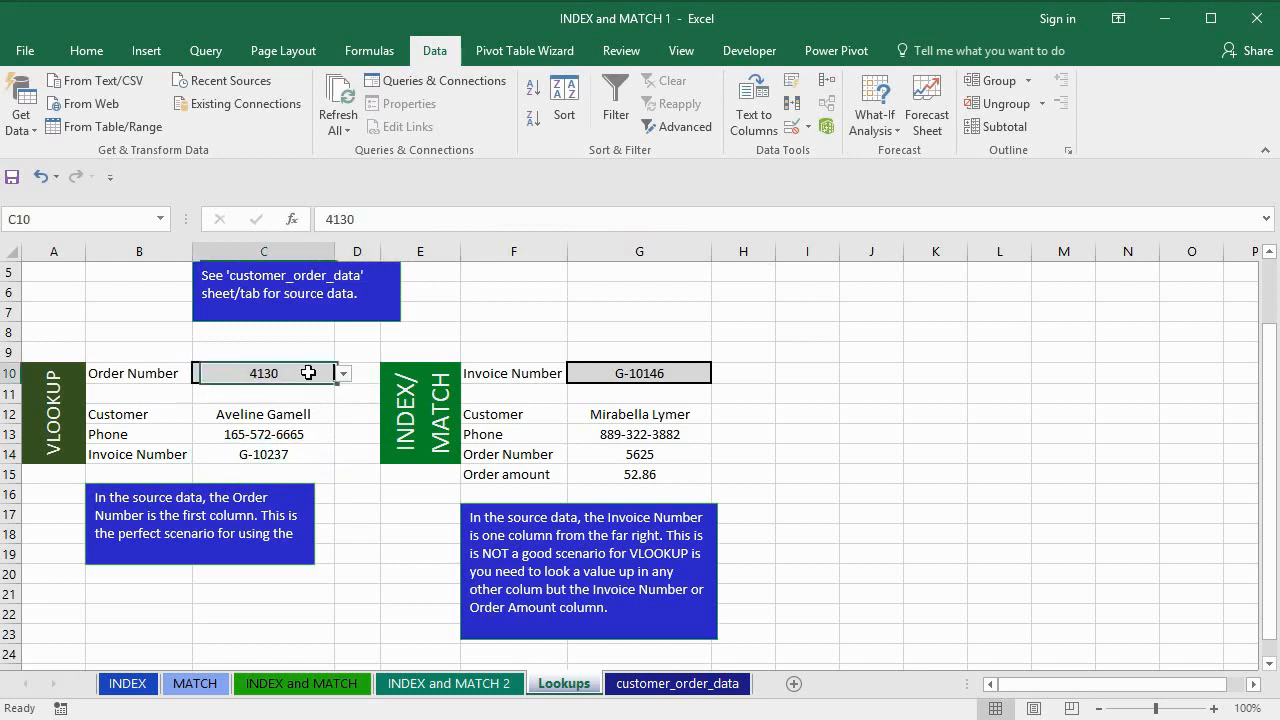
left_click(343, 373)
left_click(295, 464)
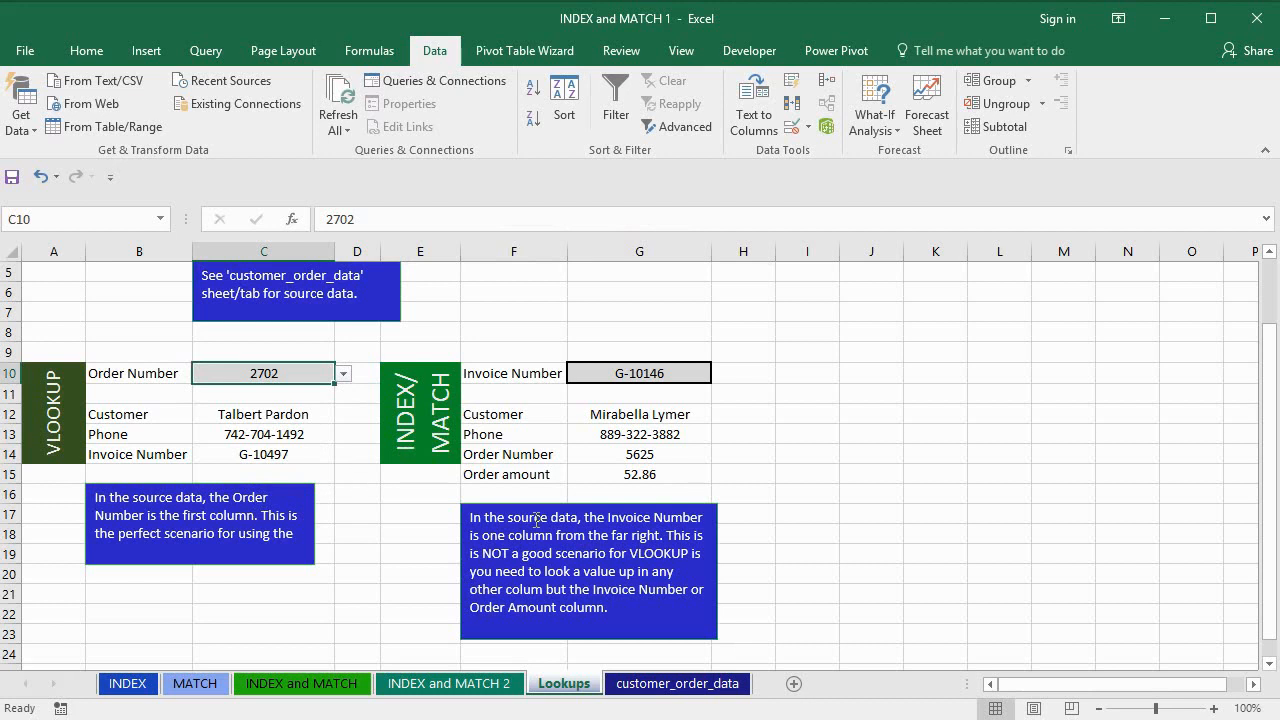
Examine the invoice number input in G10 and the INDEX and MATCH arguments of the customer and phone formulas in G12 and G13.
left_click(629, 374)
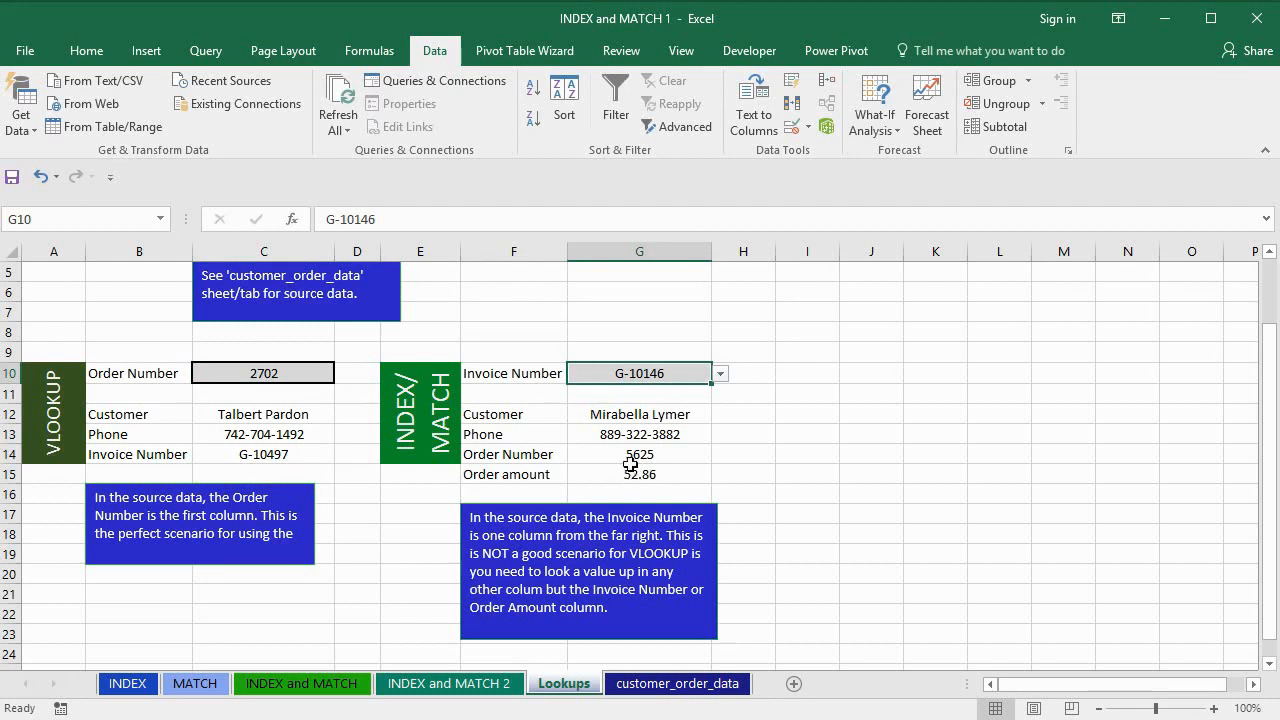
left_click(637, 416)
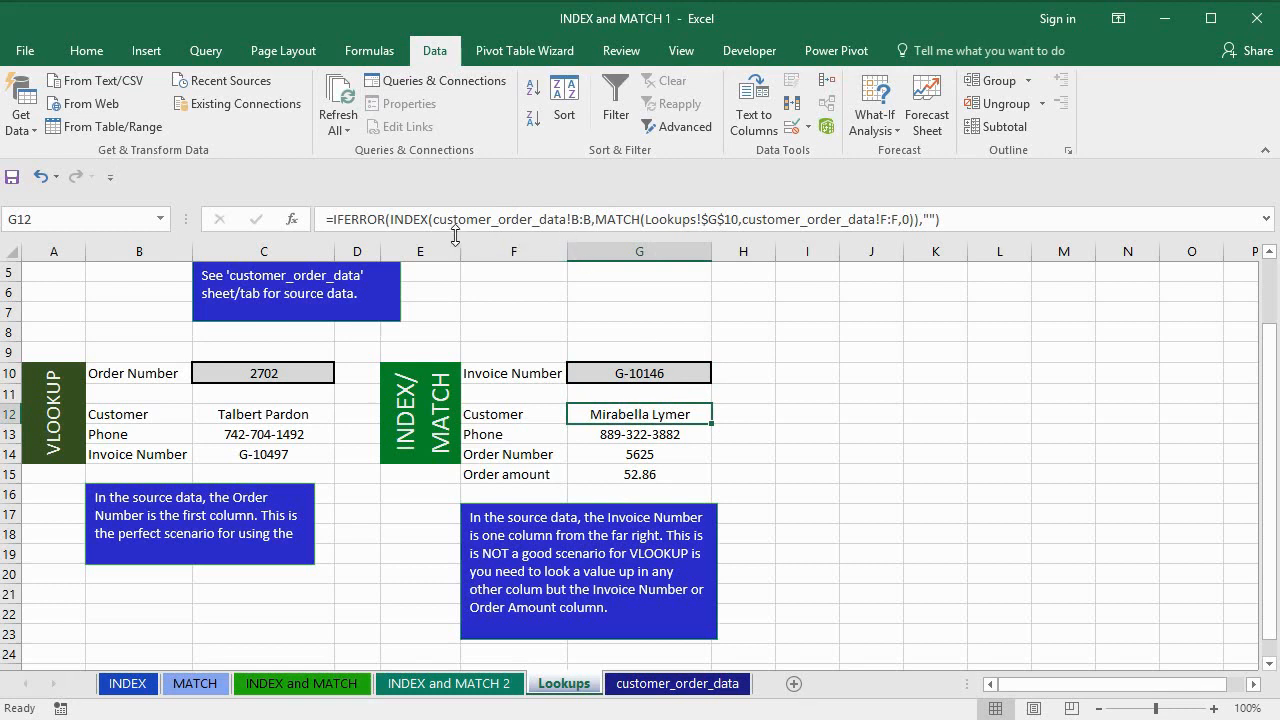
left_click(593, 220)
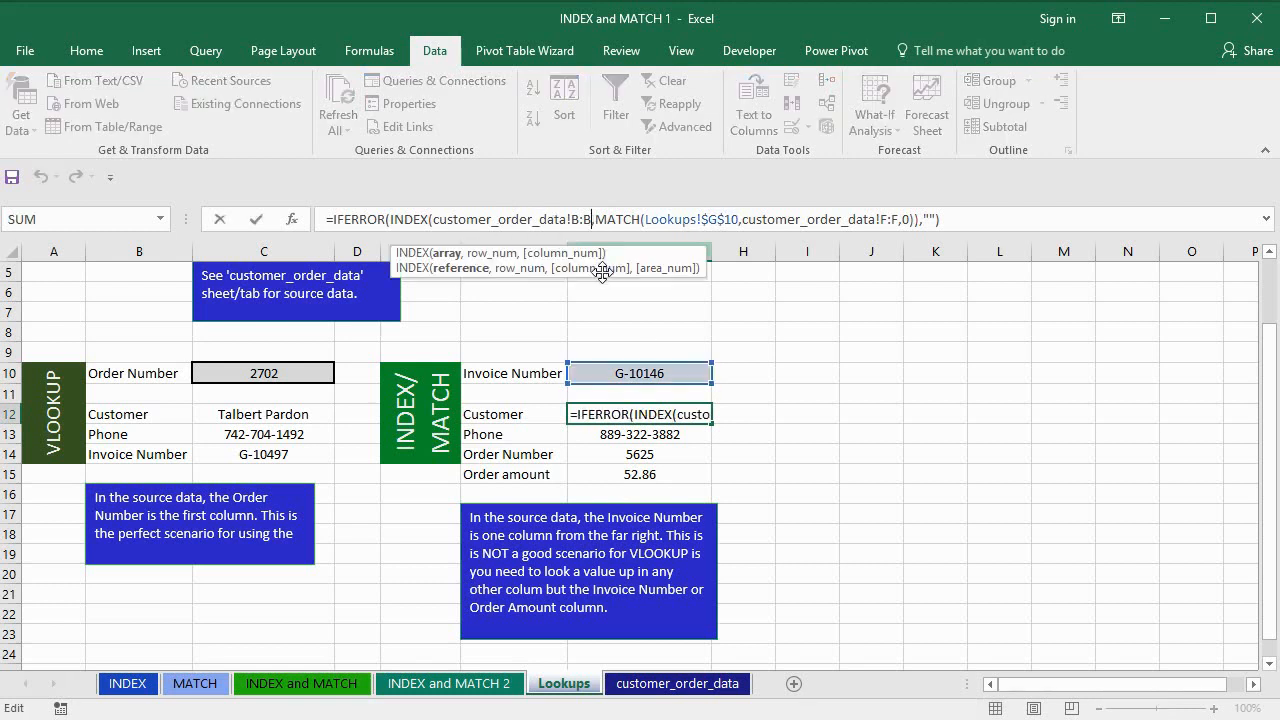
key("Escape")
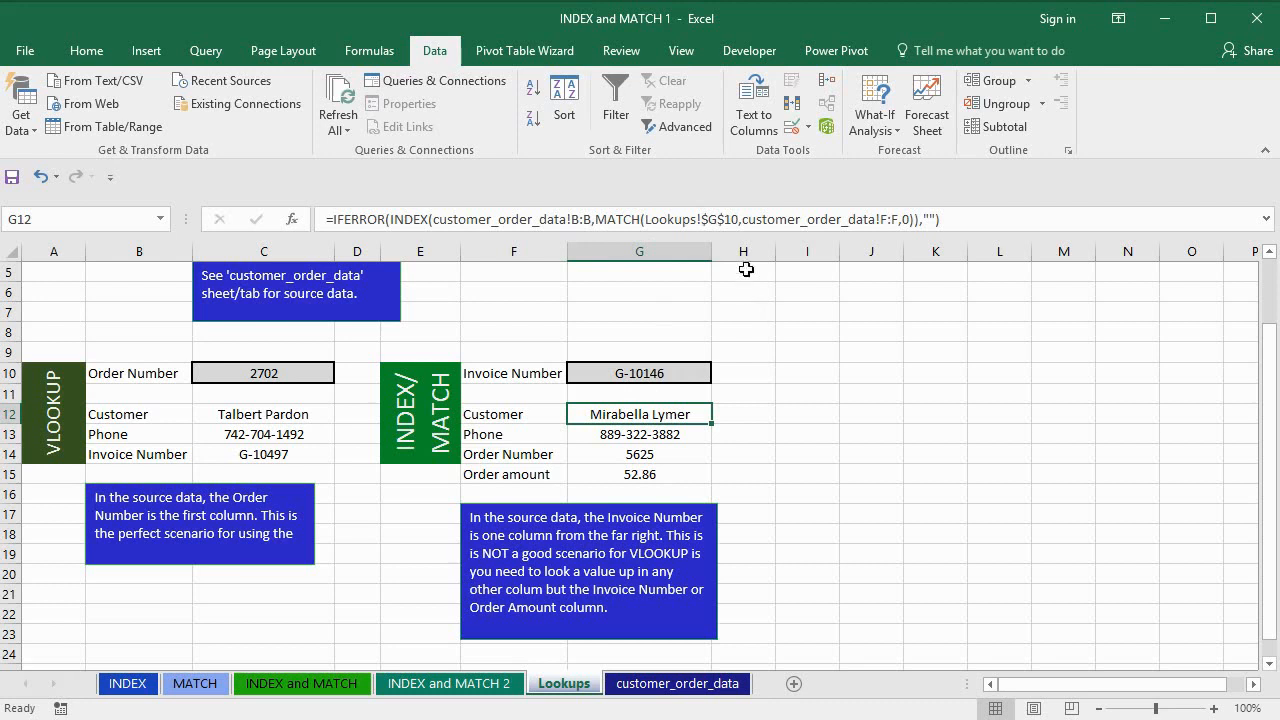
left_click(898, 222)
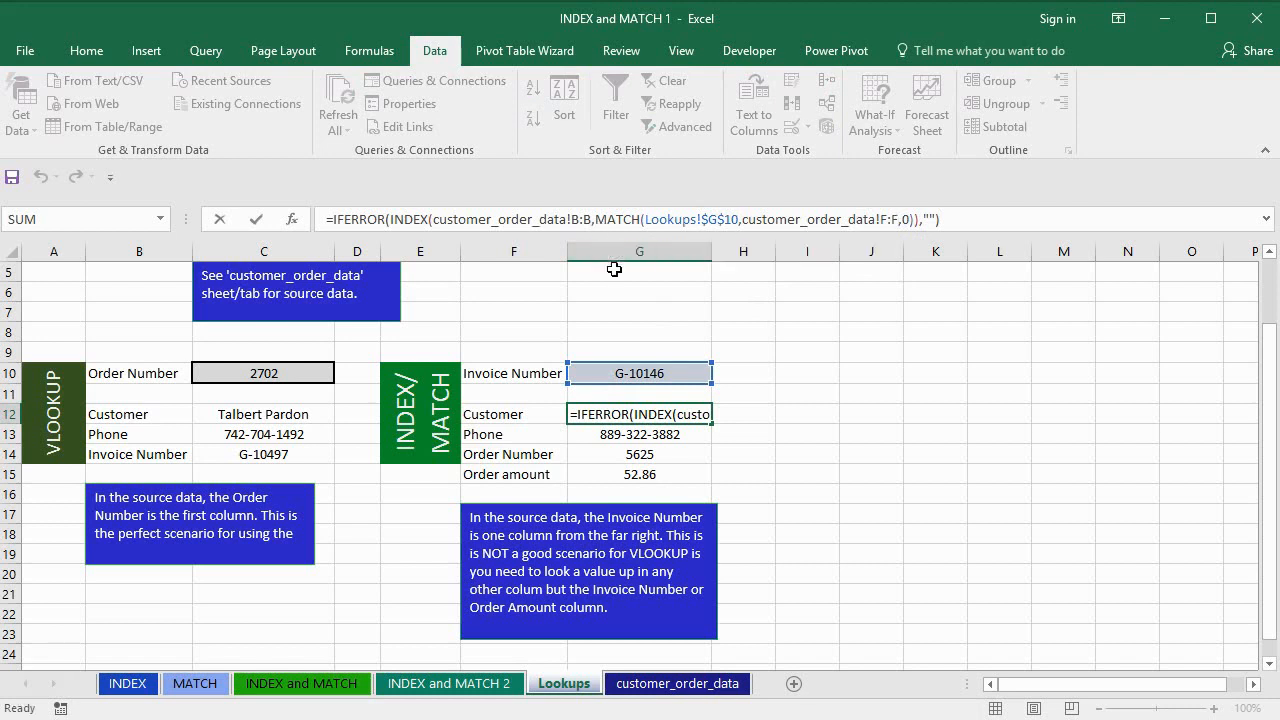
key("Escape")
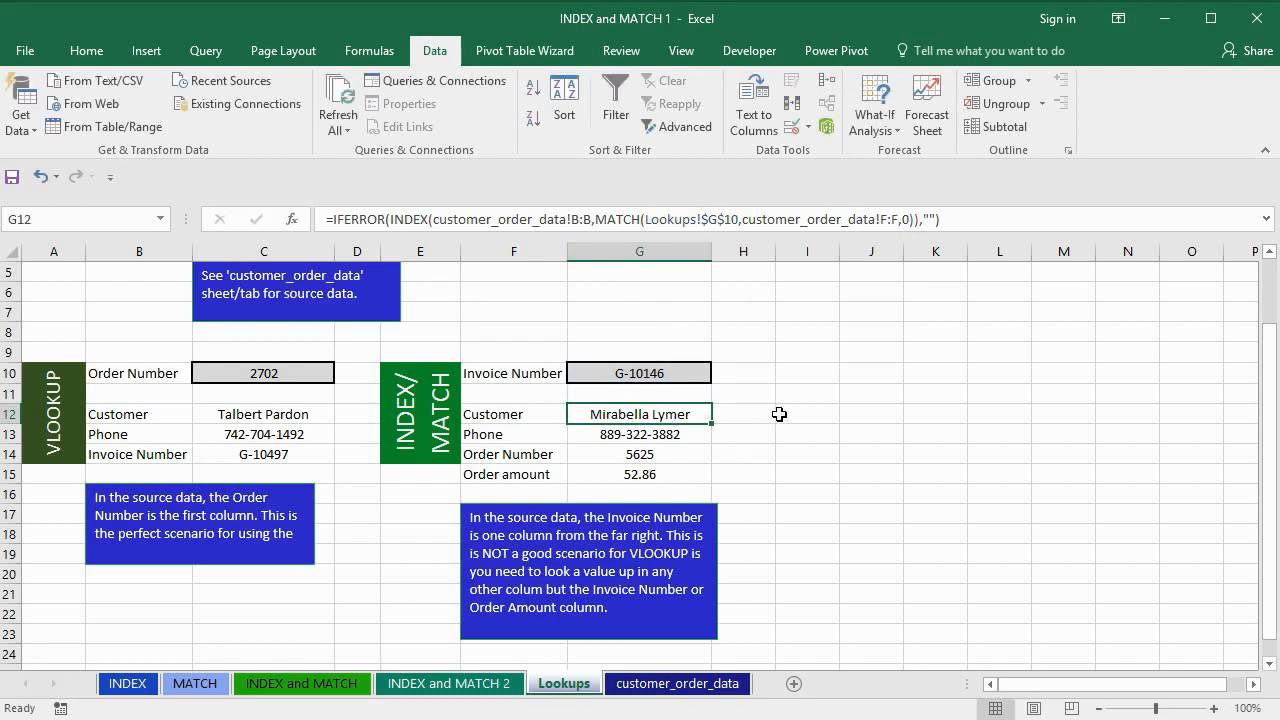
left_click(694, 432)
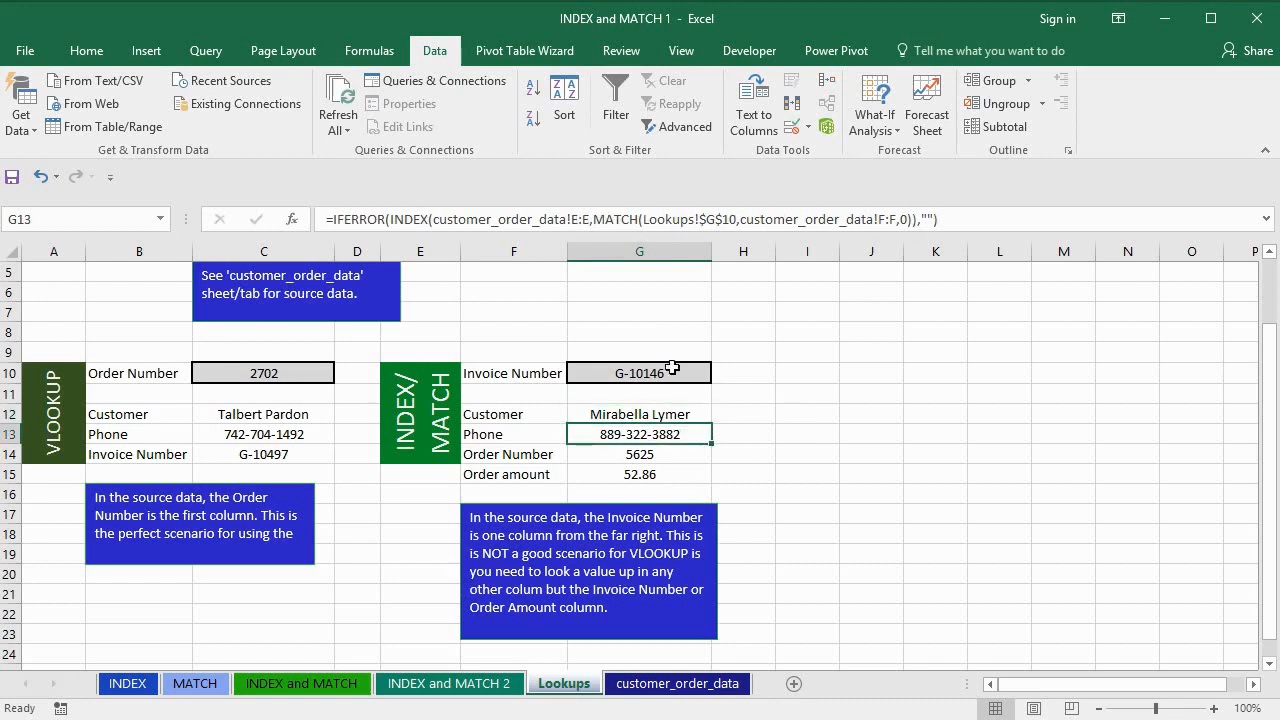
Choose a different invoice number for the INDEX/MATCH example in G10.
left_click(670, 377)
left_click(720, 373)
left_click(640, 449)
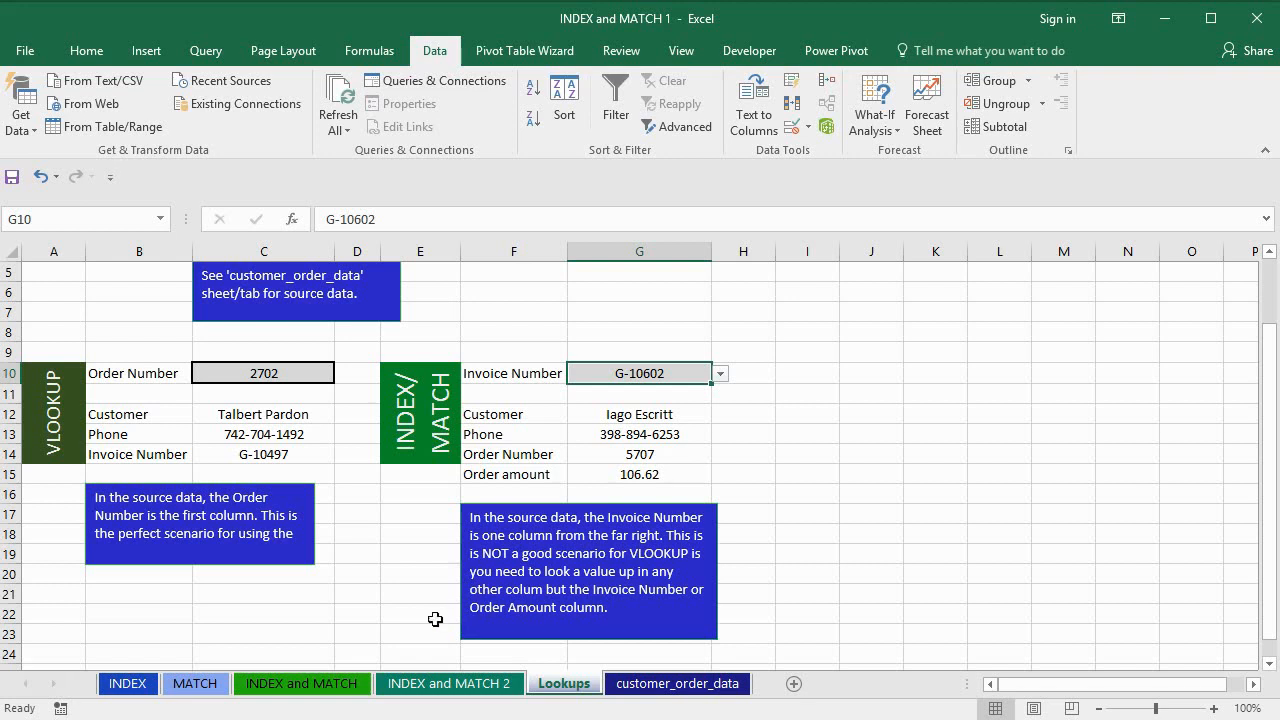
Return to the INDEX sheet to review its example.
left_click(126, 689)
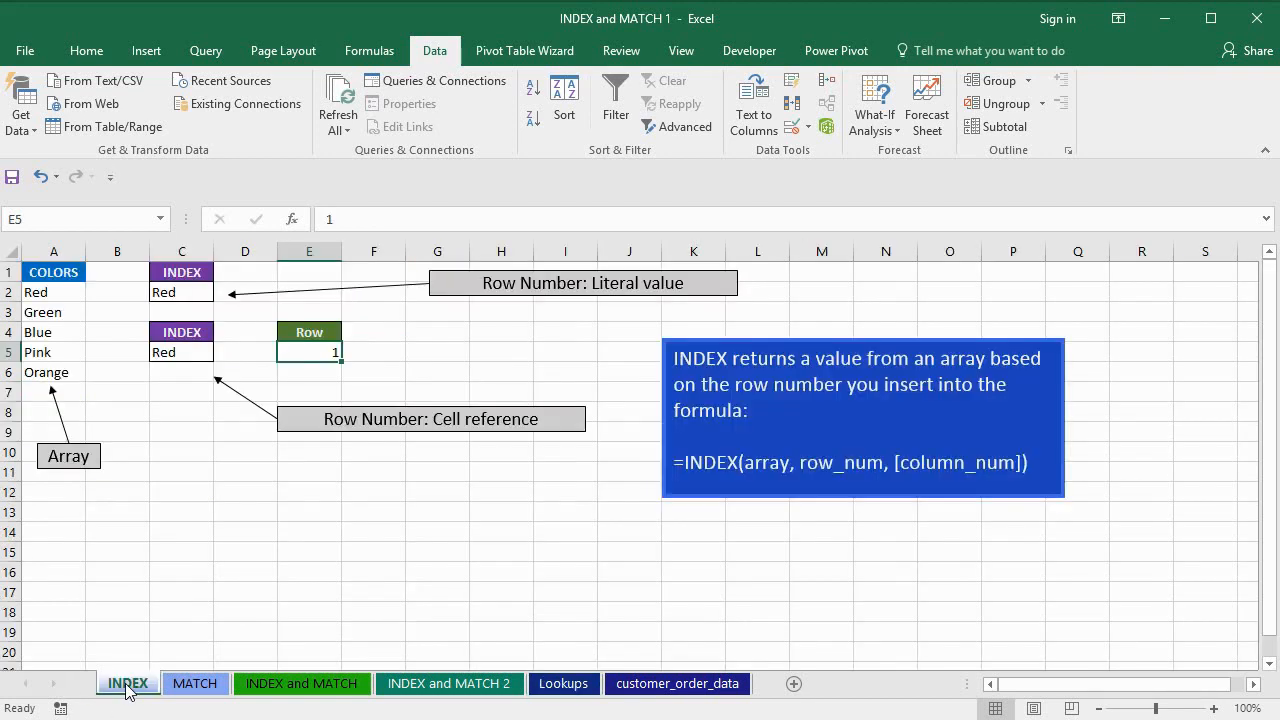